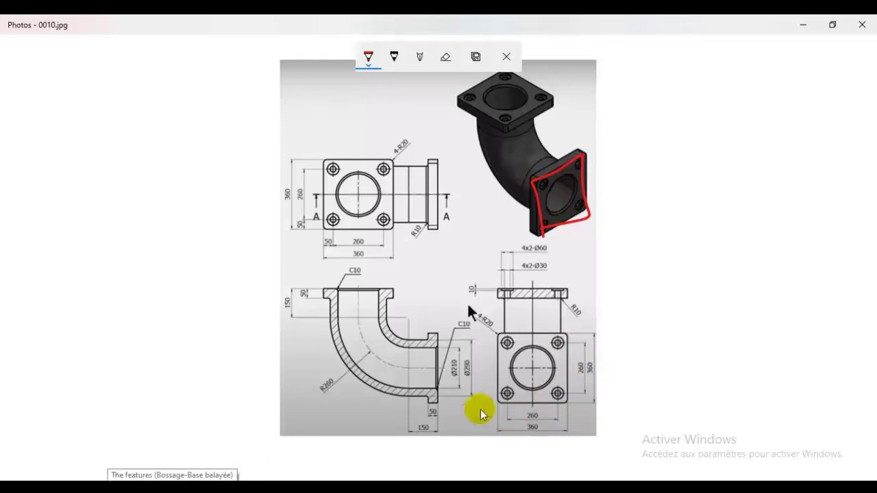
Step: Mark the 50 flange thickness, the Ø210 bore limits and the C10 chamfer callout in red on the drawing's section view
left_click_drag(438, 414, 431, 415)
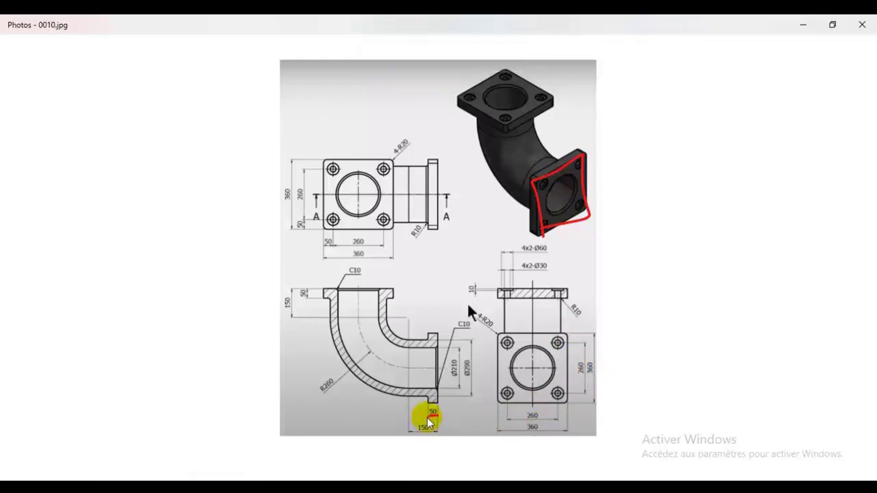
left_click_drag(438, 349, 458, 345)
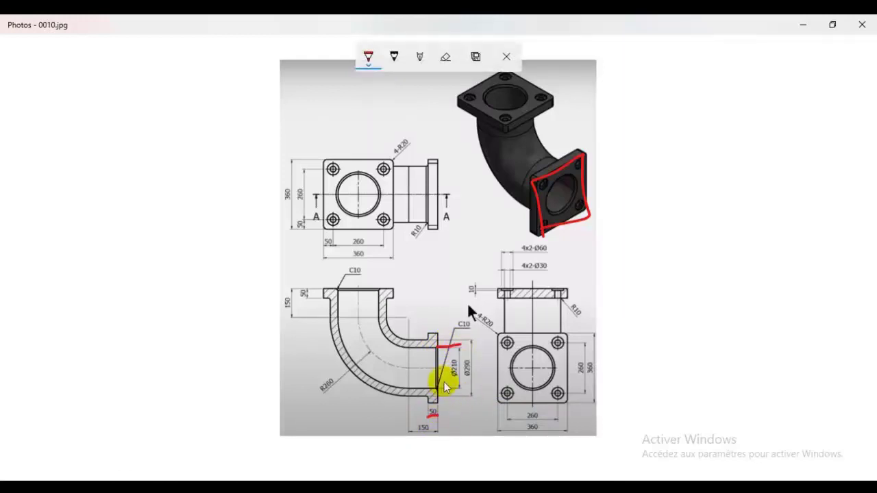
left_click_drag(438, 386, 459, 385)
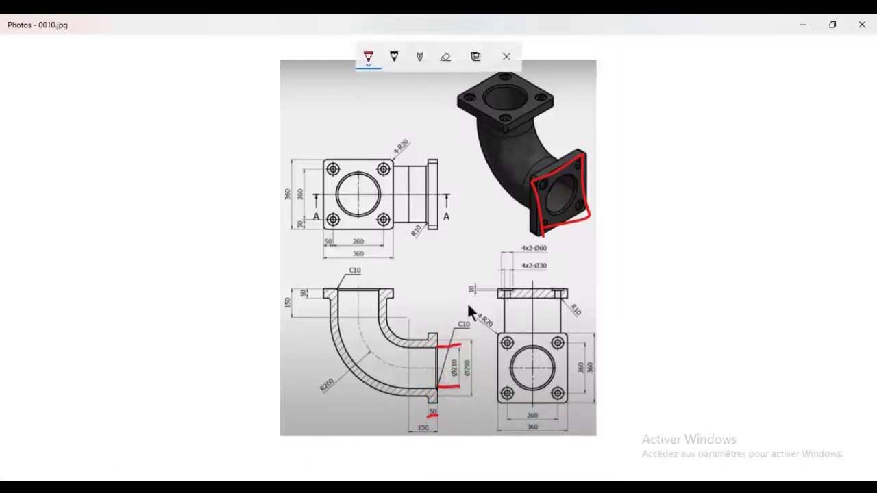
left_click(299, 488)
left_click(826, 444)
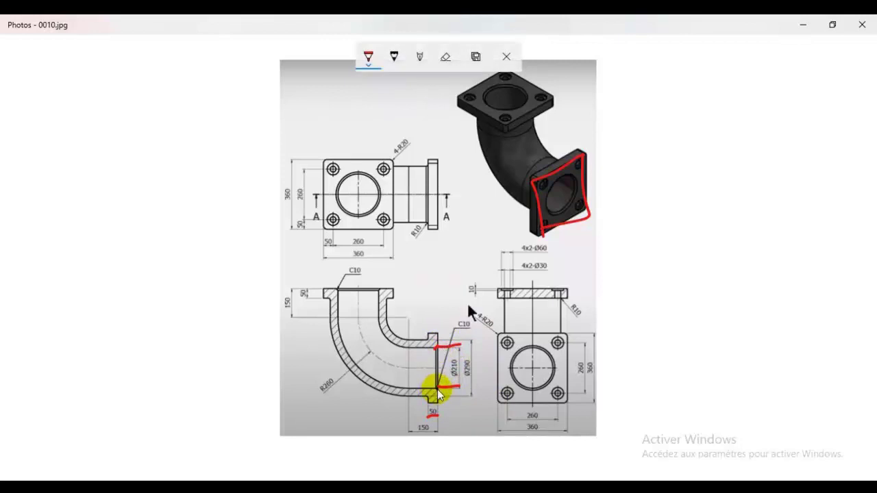
left_click_drag(456, 329, 470, 326)
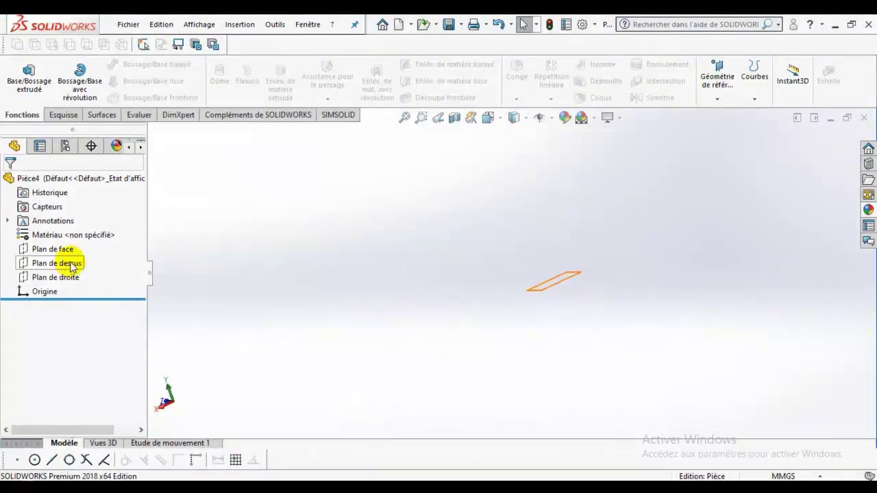
Step: Switch to SOLIDWORKS and sketch a centre rectangle about 97 mm wide from the origin on the front plane (Plan de face)
left_click(76, 250)
left_click(82, 231)
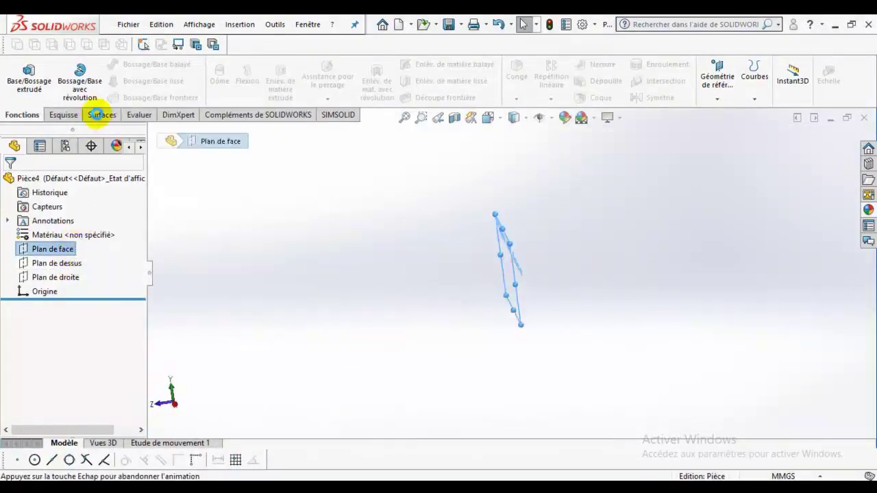
left_click(104, 81)
left_click(96, 113)
left_click(511, 271)
left_click(579, 212)
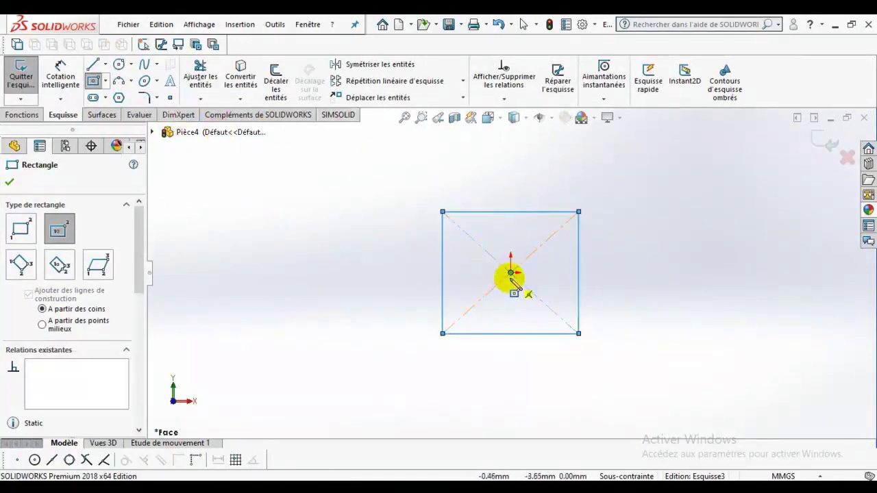
Step: Dimension the rectangle's top edge and set its width to 360 mm
left_click(60, 74)
left_click(488, 212)
left_click(500, 179)
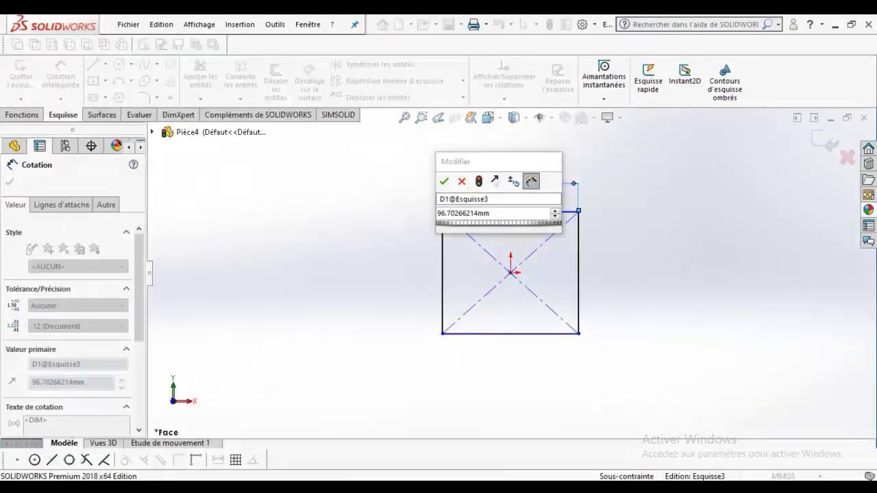
left_click_drag(505, 214, 403, 216)
type("30")
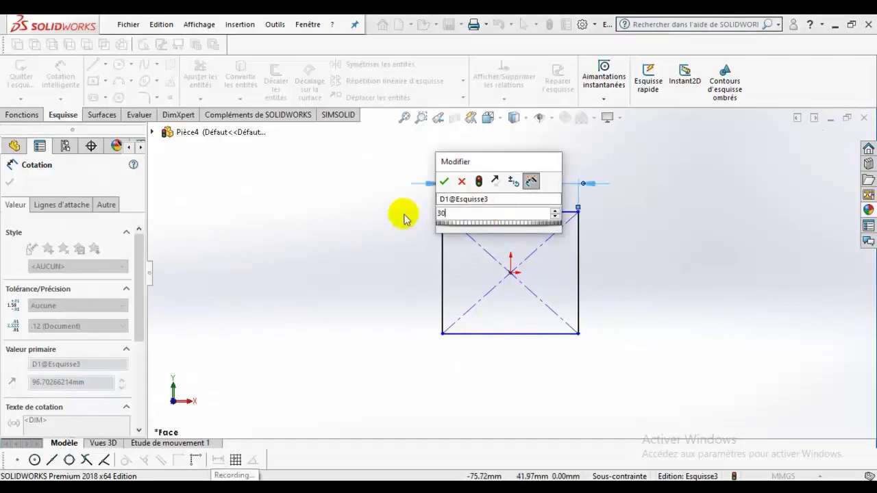
key("Return")
double_click(499, 177)
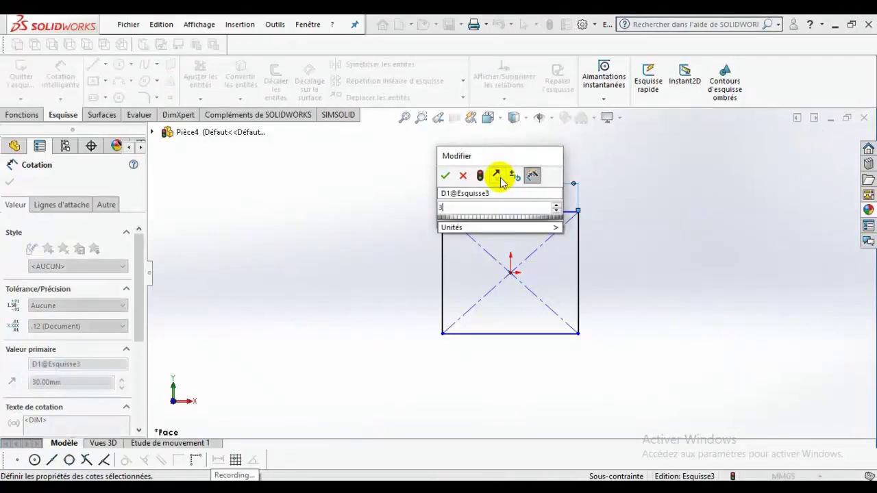
type("360")
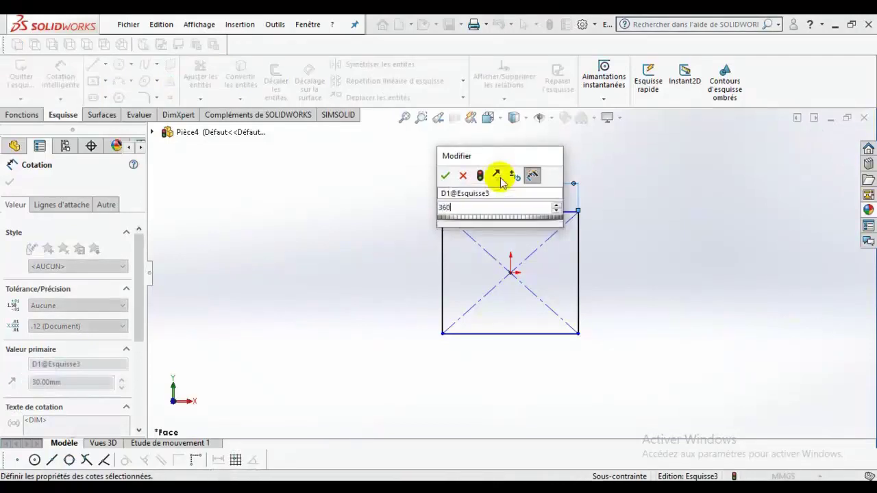
key("Return")
Step: Dimension the rectangle's vertical side and set its height to 360 mm
left_click(404, 117)
left_click(334, 278)
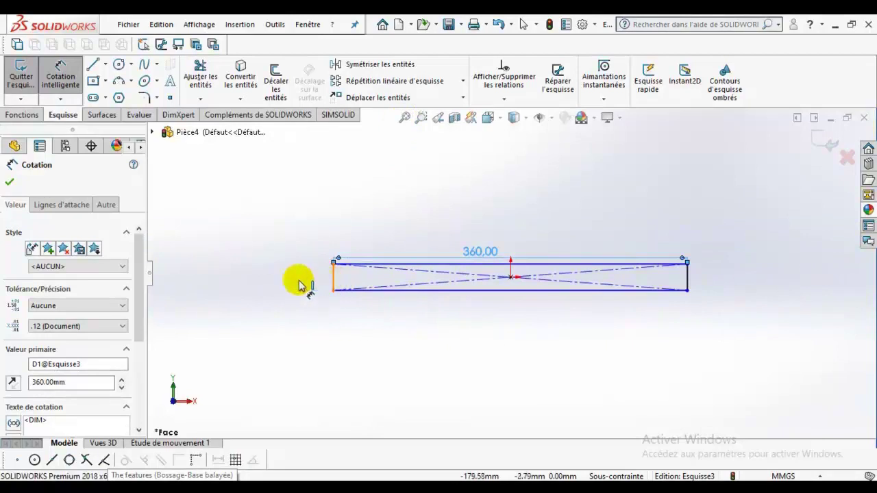
left_click(297, 279)
type("360")
key("Return")
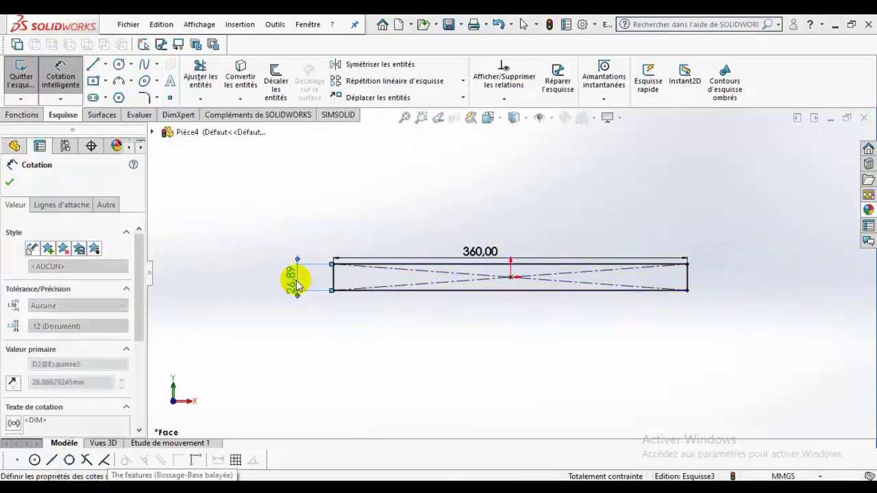
scroll(442, 298, "up", 3)
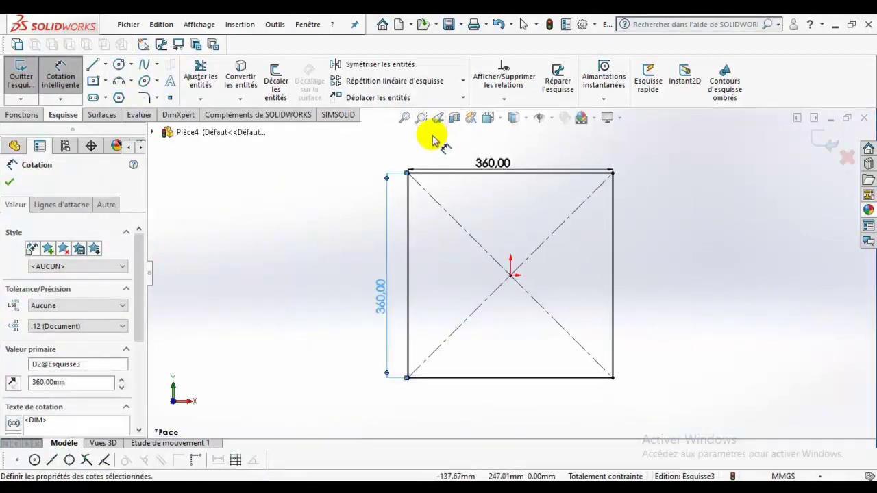
left_click(329, 491)
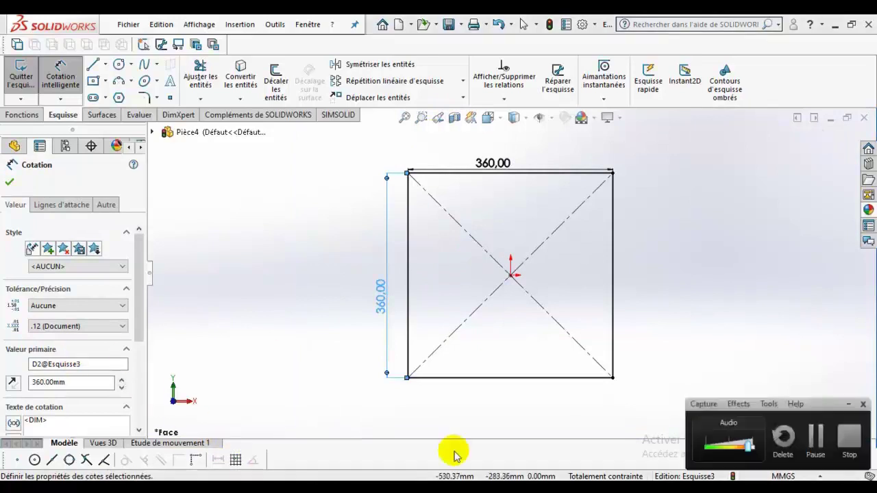
left_click(818, 445)
middle_click_drag(580, 294, 578, 321)
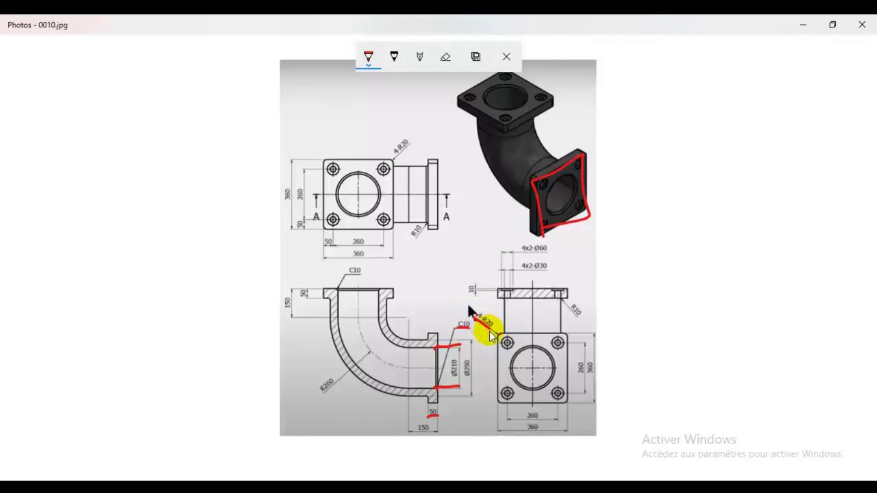
Step: Switch to the drawing in Photos and mark the R20 callouts, upper flange corners and Ø30 and Ø60 hole callouts in red
left_click_drag(478, 323, 495, 333)
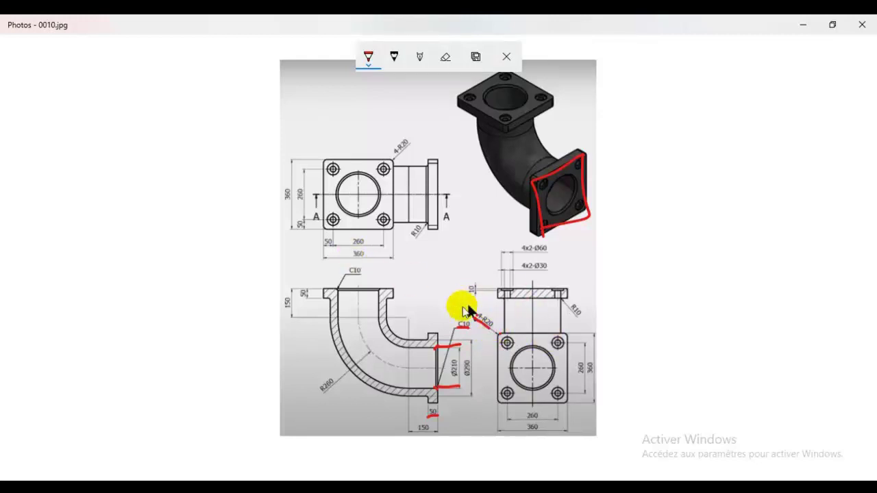
left_click_drag(407, 143, 399, 154)
left_click(481, 107)
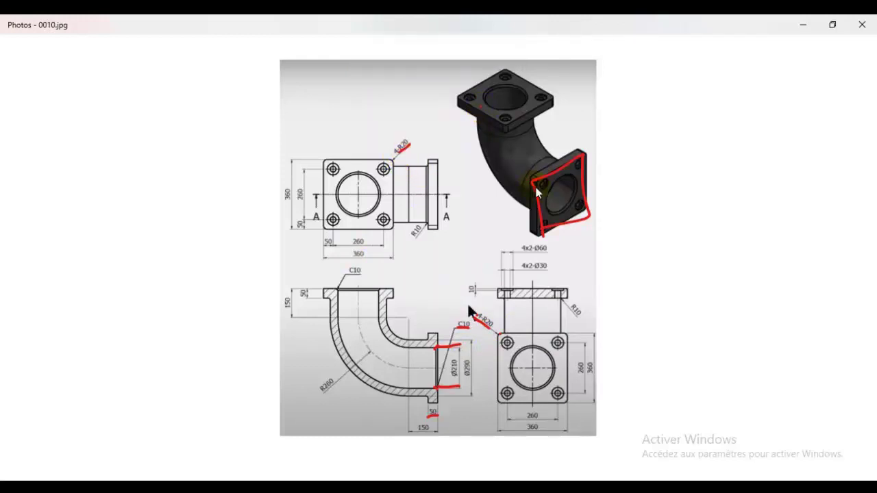
left_click_drag(499, 126, 507, 132)
left_click_drag(462, 91, 472, 106)
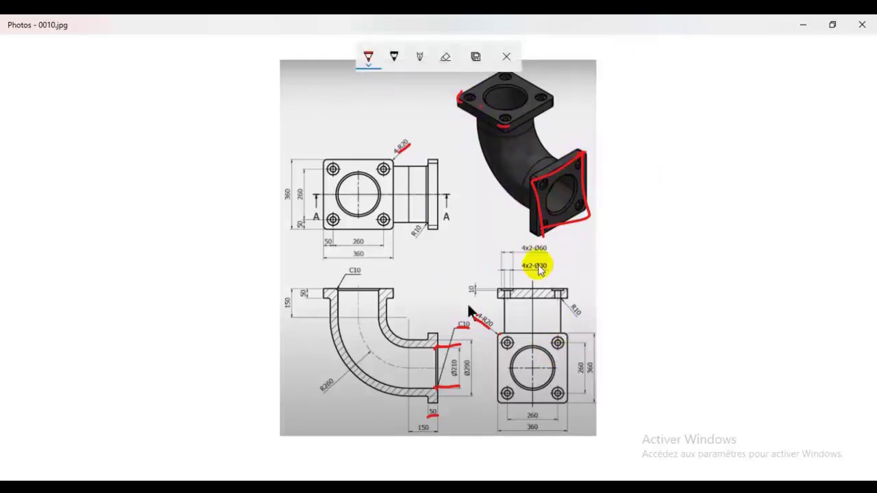
left_click_drag(541, 263, 579, 265)
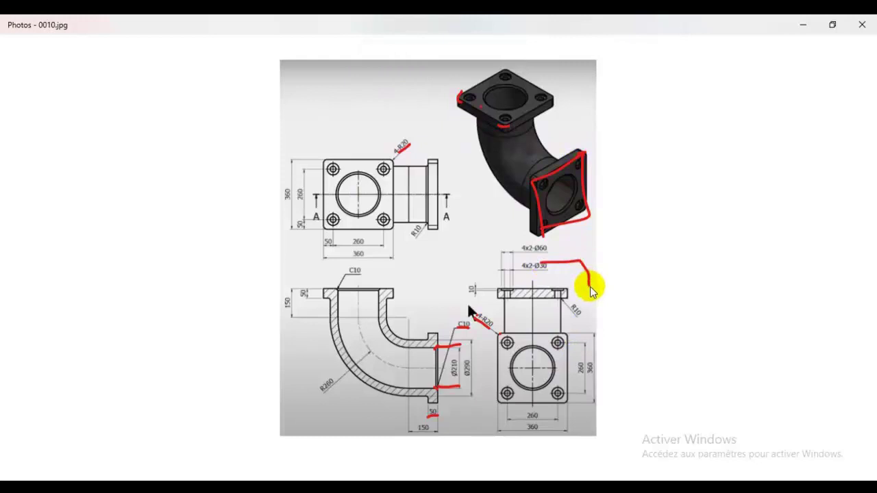
left_click_drag(558, 240, 582, 241)
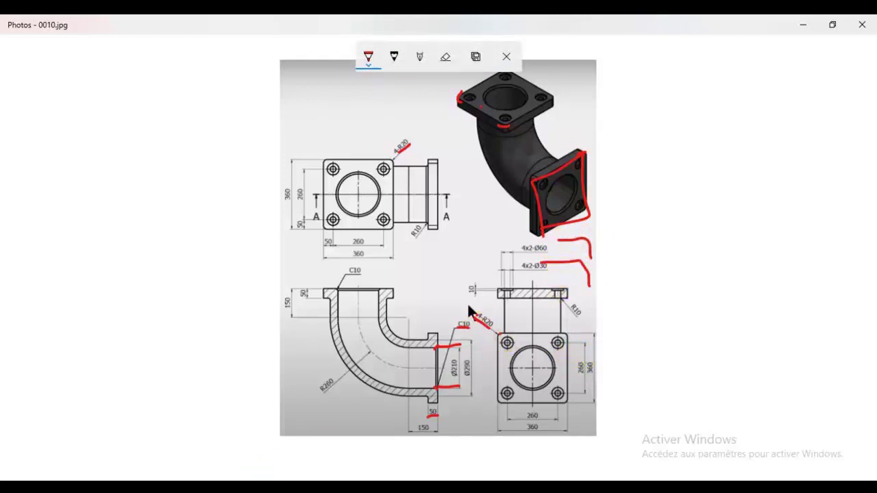
Step: Switch back to SOLIDWORKS and round all four corners of the square with 20 mm sketch fillets
key("alt+Tab")
left_click(158, 98)
left_click(161, 114)
left_click(409, 175)
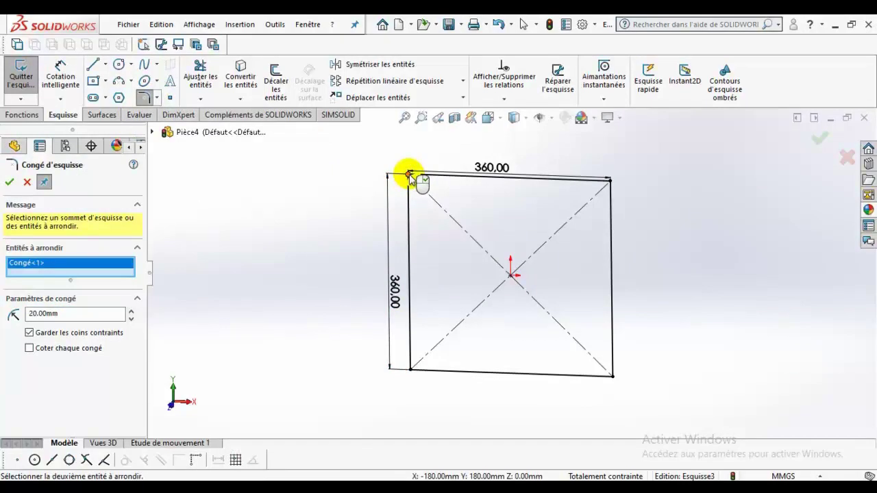
left_click_drag(64, 315, 14, 314)
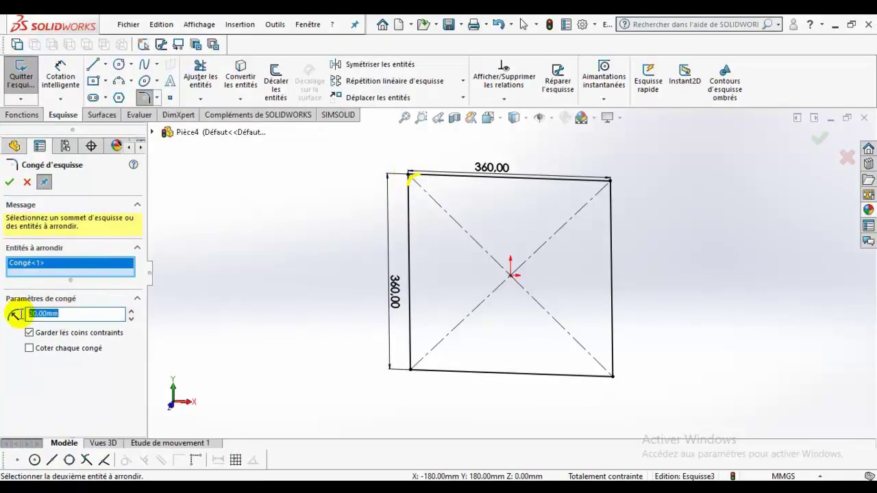
left_click(610, 215)
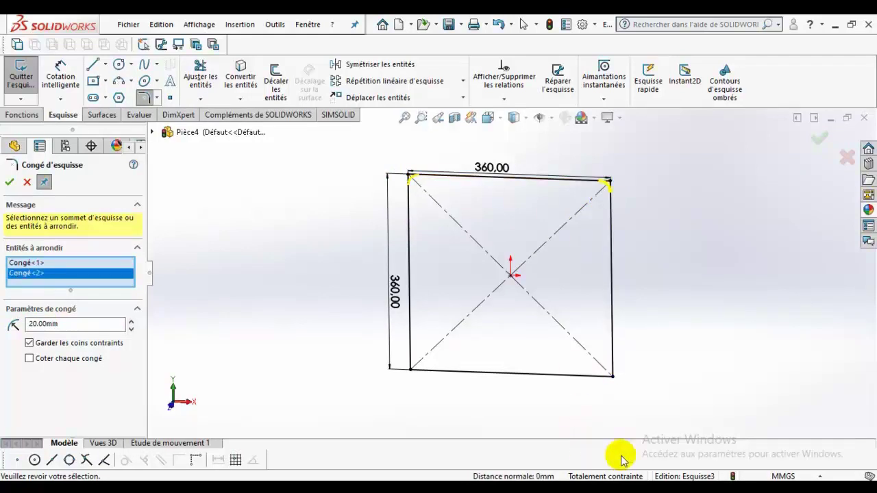
scroll(596, 202, "down", 3)
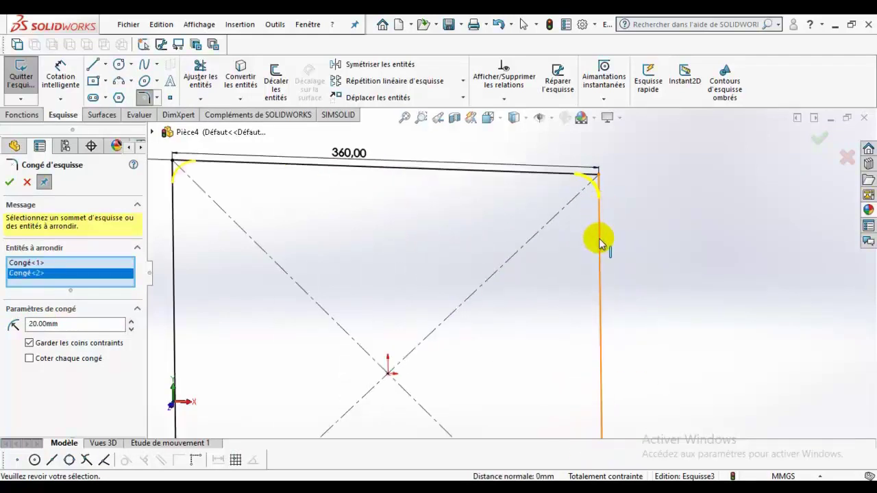
scroll(503, 216, "up", 2)
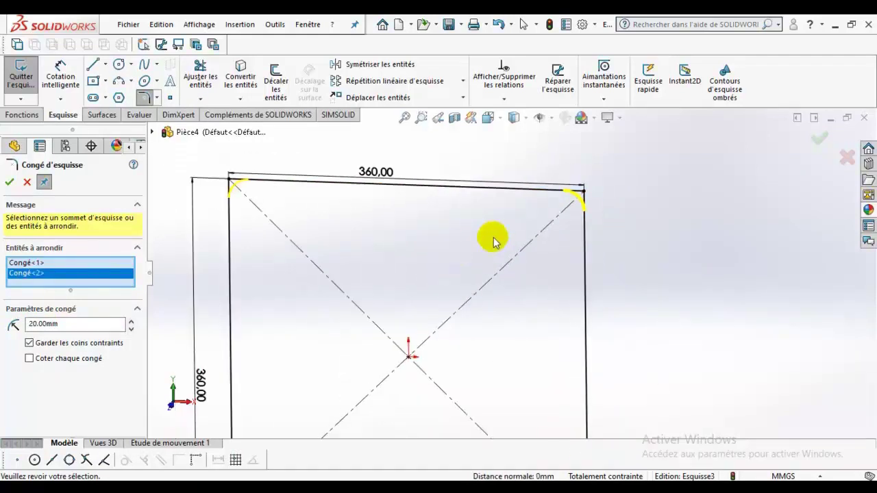
scroll(454, 309, "up", 3)
scroll(425, 405, "down", 2)
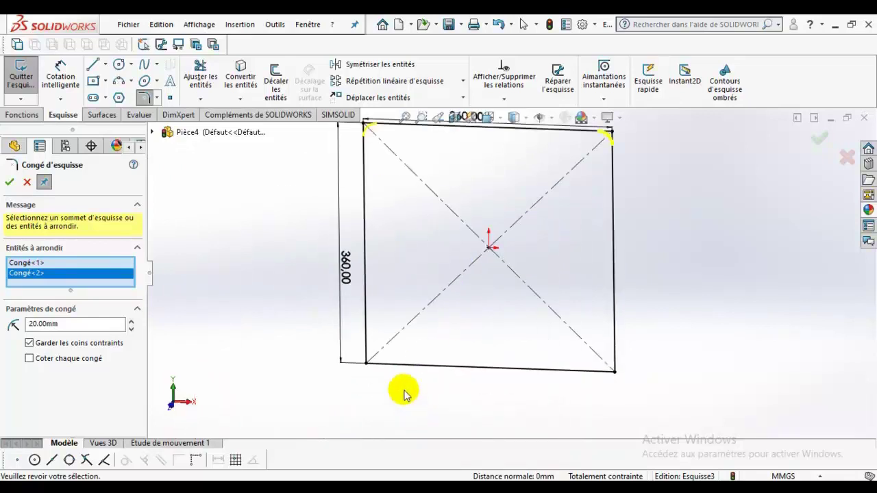
left_click(366, 362)
left_click(614, 373)
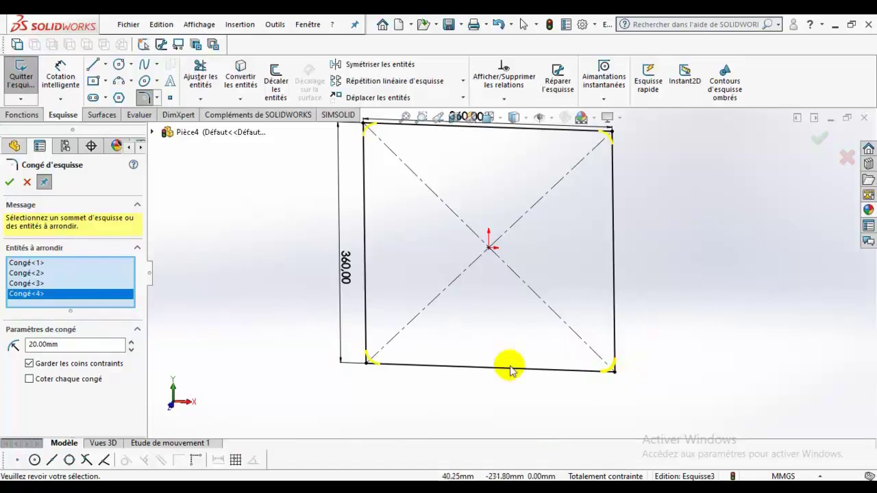
scroll(513, 315, "up", 1)
left_click(9, 182)
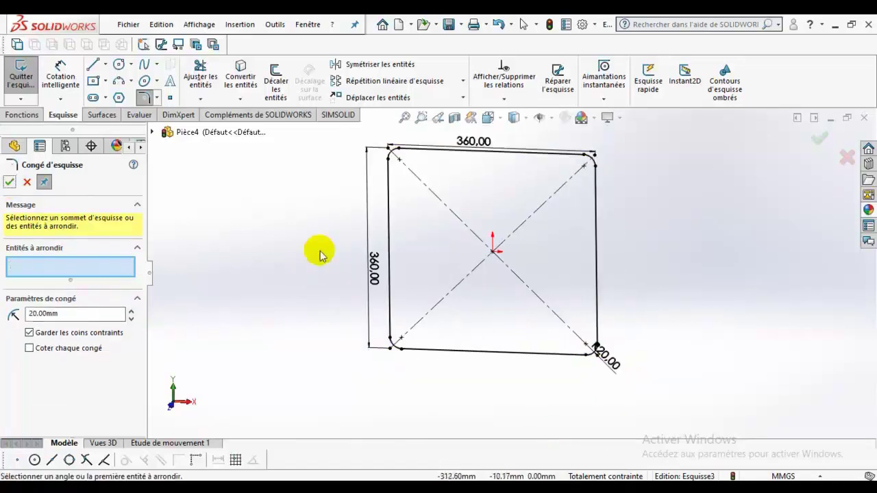
Step: Sketch a circle centred on the origin inside the rounded square
left_click(131, 64)
left_click(141, 74)
left_click(492, 252)
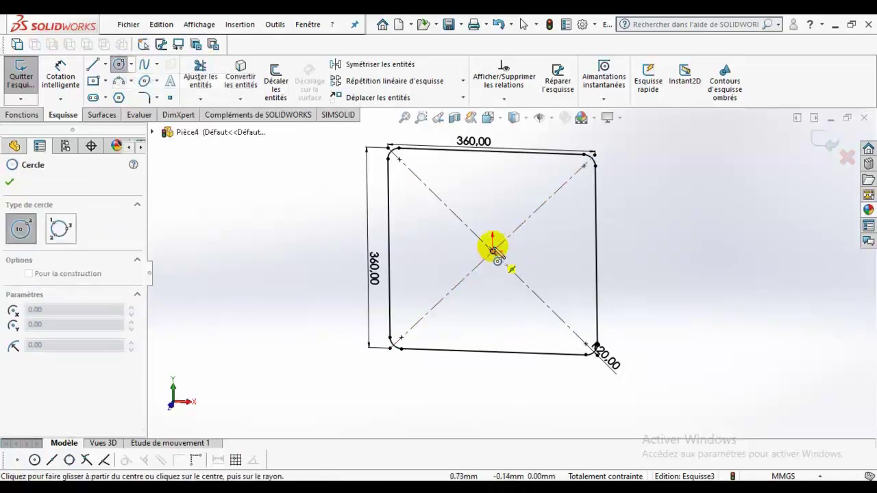
left_click(525, 196)
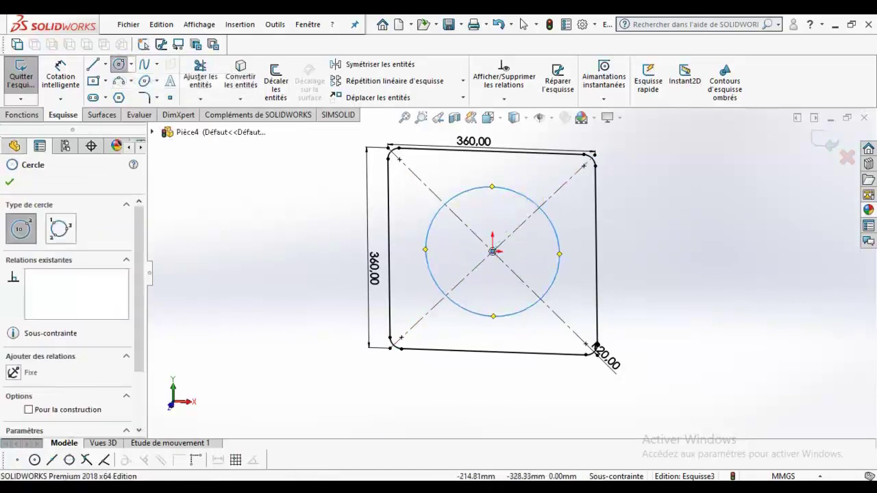
Step: Check the bore size in the reference drawing and dimension the central circle with a 210 mm diameter
left_click(335, 487)
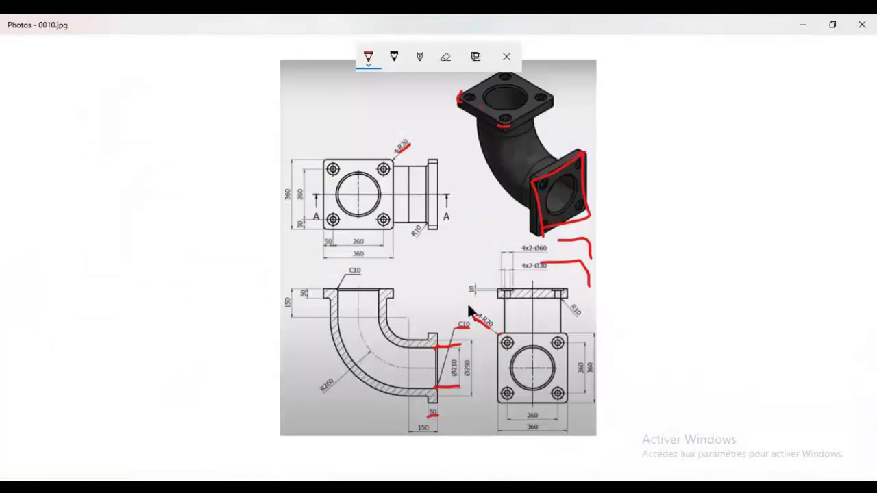
key("alt+Tab")
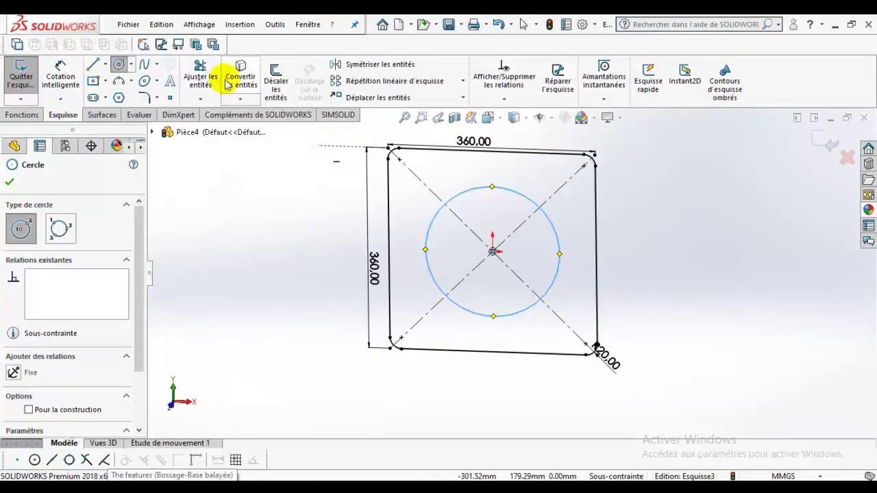
middle_click_drag(501, 235, 470, 252)
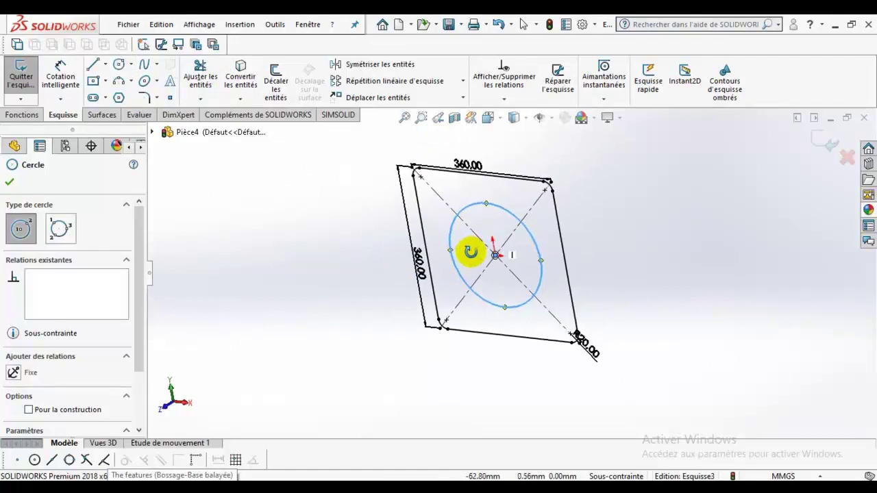
left_click(61, 75)
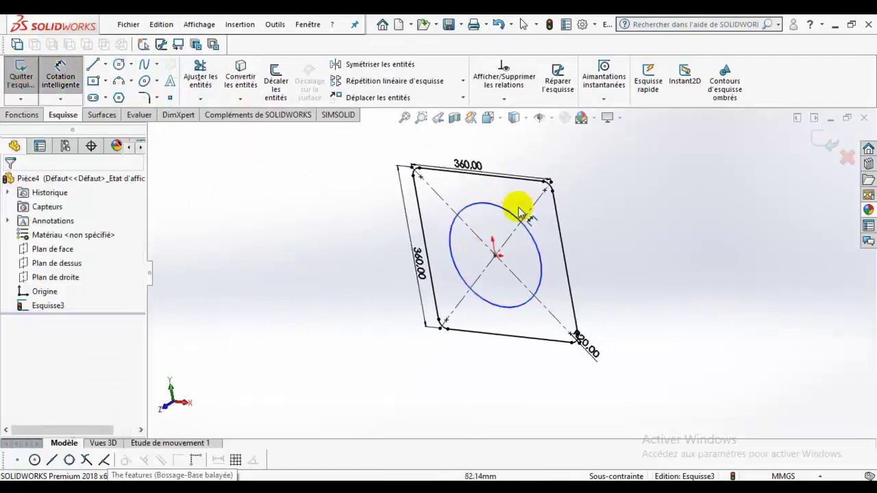
left_click(533, 241)
left_click(612, 248)
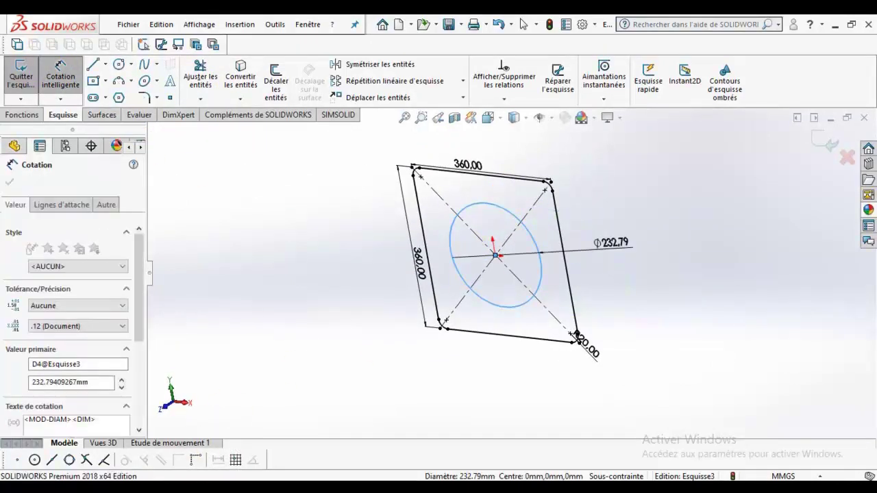
key("alt+Tab")
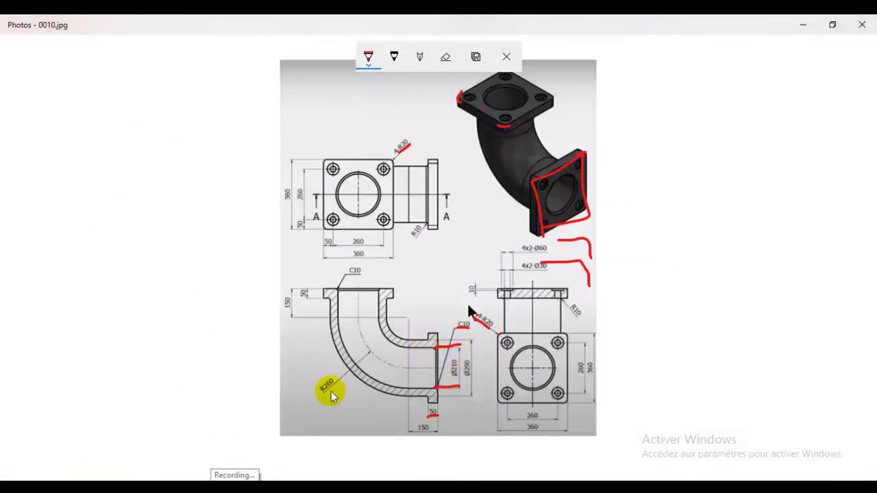
key("alt+Tab")
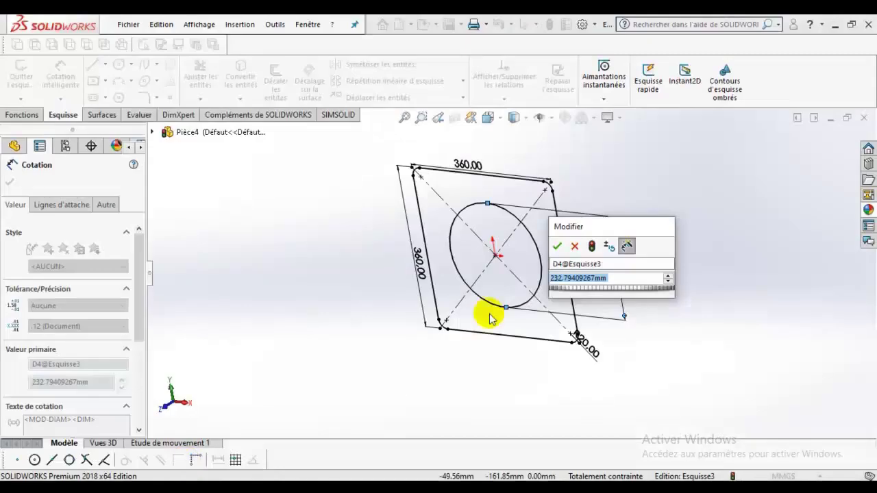
type("210")
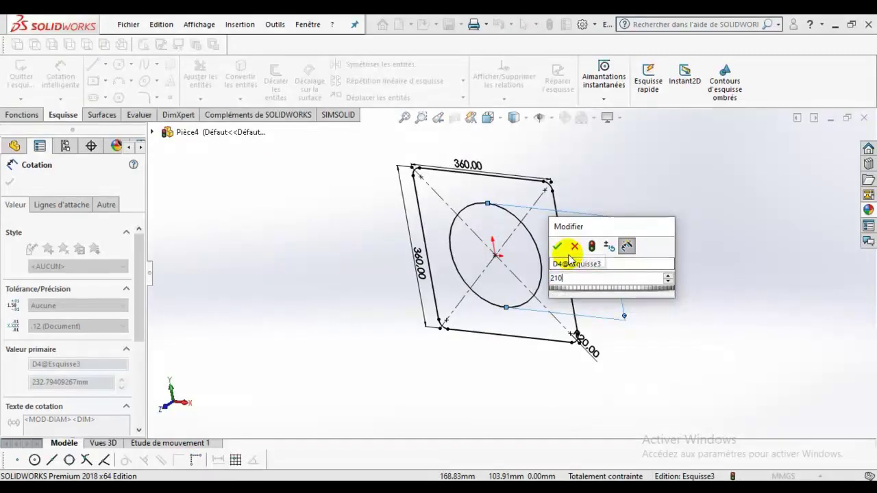
left_click(556, 246)
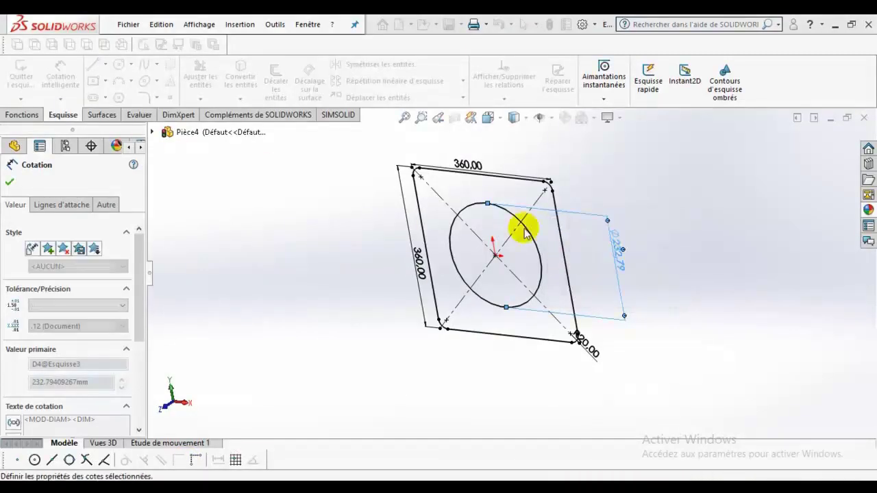
Step: Extrude the rounded square profile with its circular hole to a blind depth of 50 mm
left_click(19, 115)
left_click(273, 486)
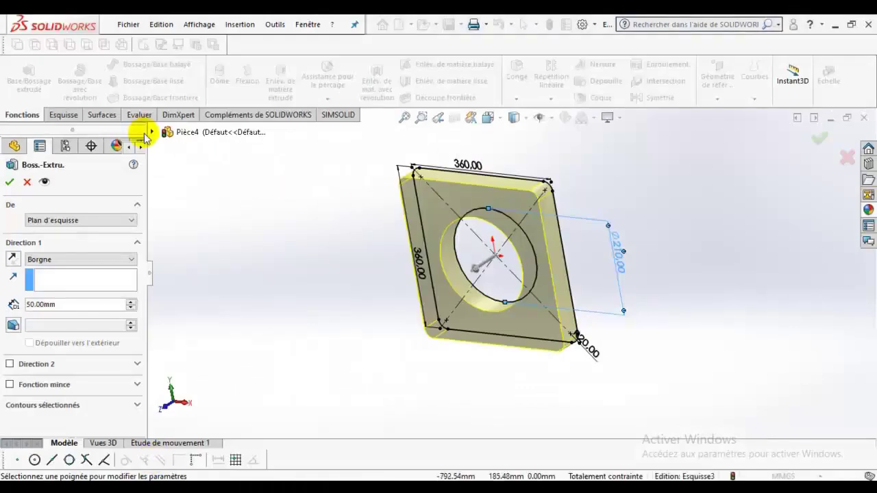
left_click(10, 182)
middle_click_drag(513, 326, 569, 269)
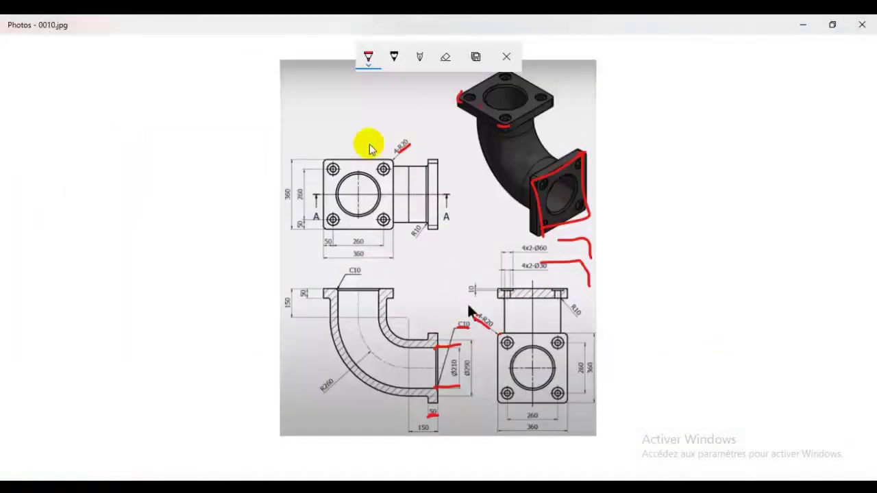
Step: In Photos, trace the elbow's centreline and the lower 150 dimension's extension lines in light blue on the section view
left_click(369, 69)
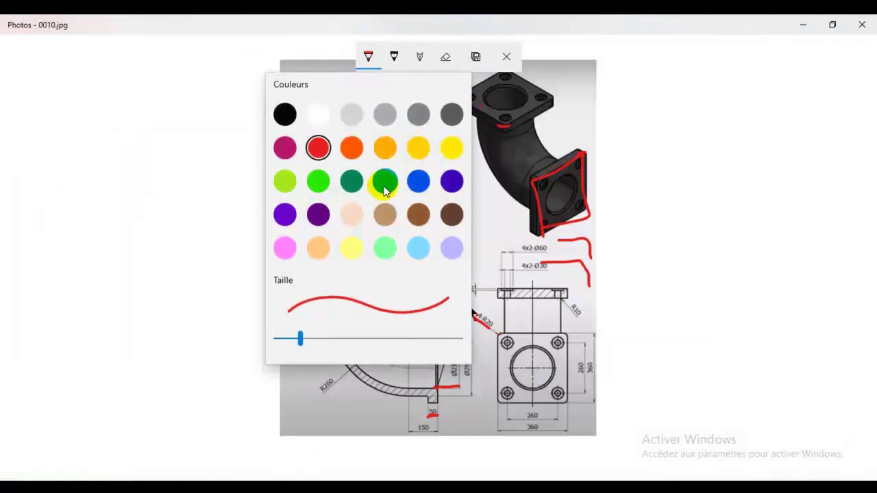
left_click(384, 180)
left_click_drag(435, 367, 422, 371)
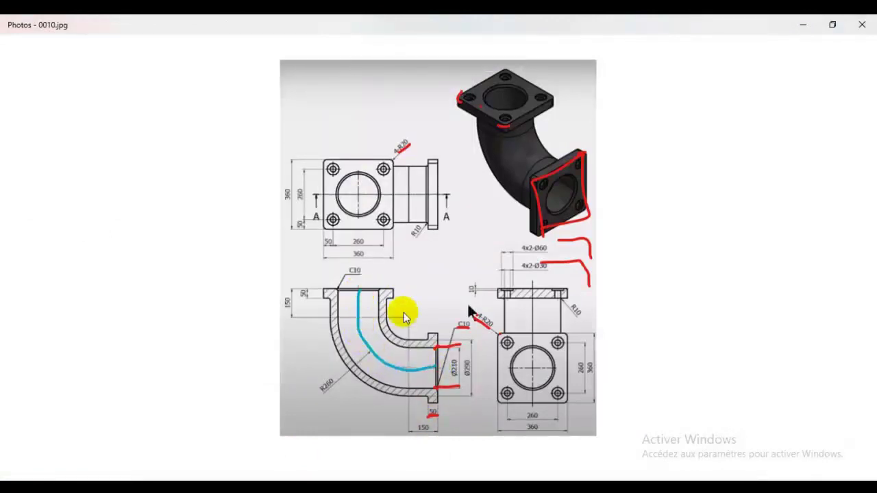
left_click_drag(435, 336, 438, 370)
left_click_drag(407, 397, 411, 428)
Step: Retrace the centreline bend, circle the R260 callout, and mark the bend's centre lines and vertical 150 dimension in light blue
left_click_drag(408, 371, 376, 358)
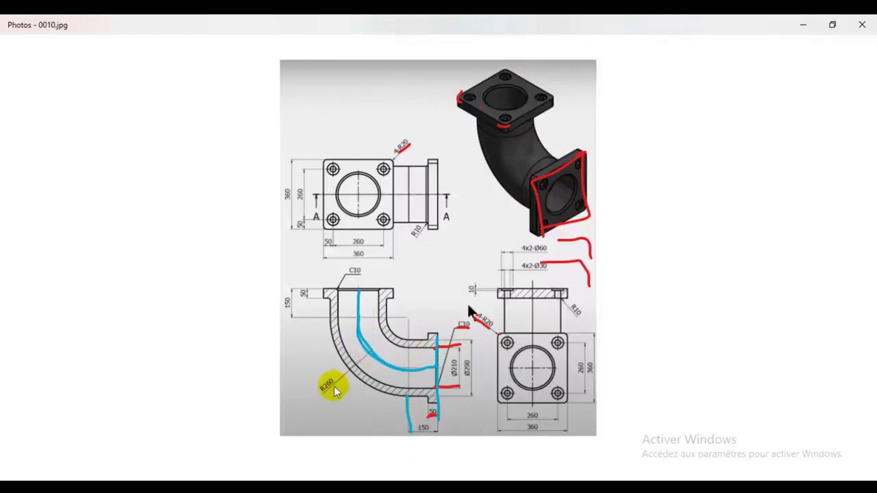
left_click_drag(324, 375, 322, 402)
mouse_move(406, 366)
left_mouse_down()
mouse_move(404, 317)
mouse_move(355, 314)
left_mouse_up()
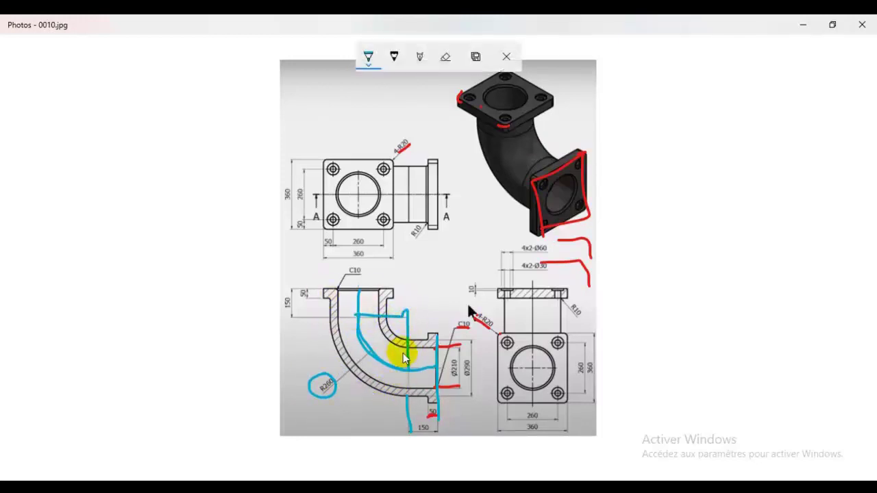
left_click_drag(290, 315, 291, 294)
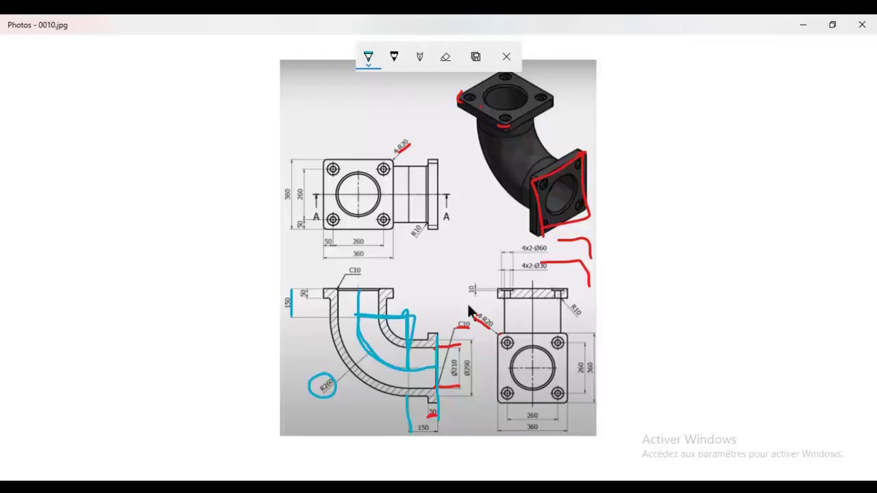
Step: Switch back to SOLIDWORKS and start a sketch on the right plane (Plan de droite), viewed normal to it
key("alt+Tab")
middle_click_drag(372, 221, 525, 308)
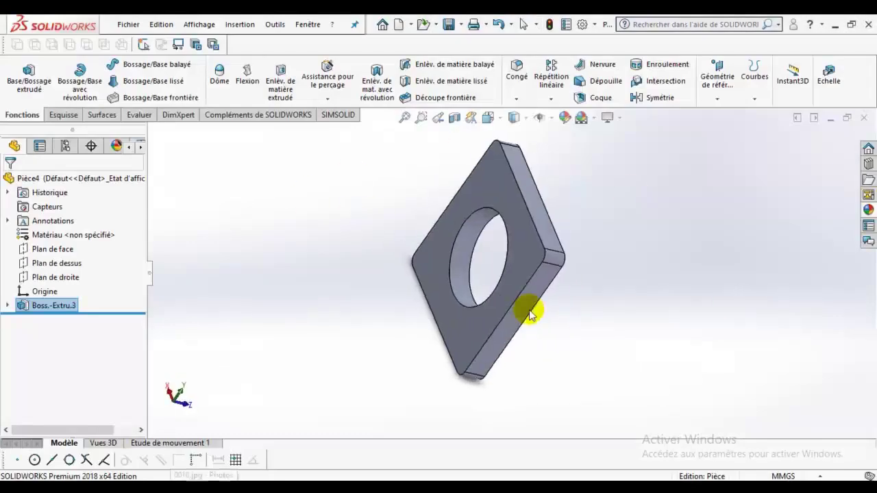
left_click(56, 278)
left_click(68, 257)
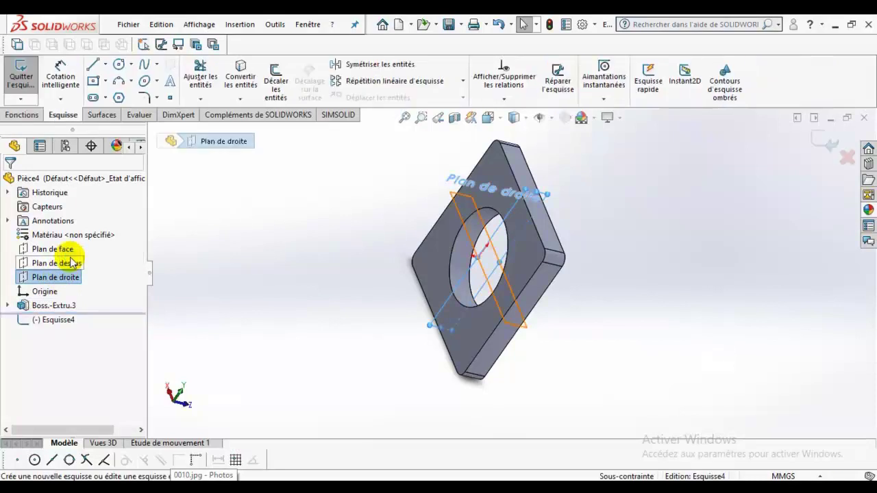
left_click(54, 320)
left_click(85, 303)
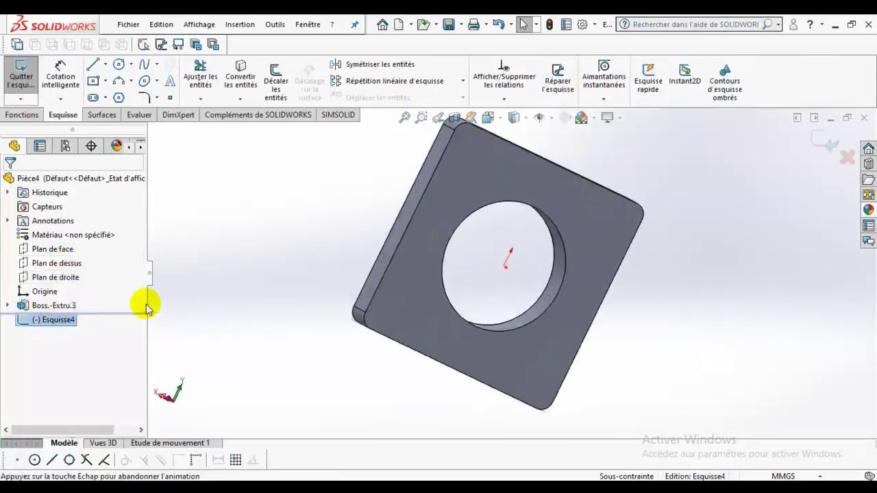
Step: Sketch a horizontal line about 297 mm long from the origin through the flange, continued by a tangent 90° arc of about 540 mm radius
left_click(106, 64)
left_click(115, 80)
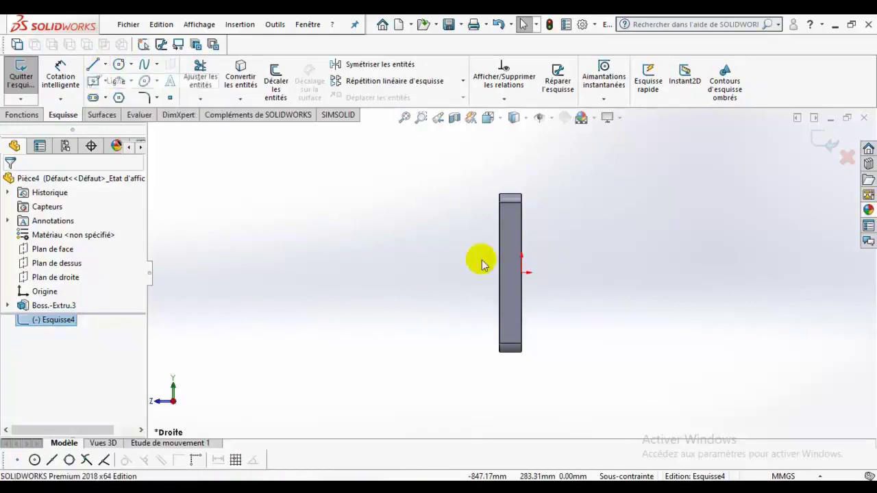
left_click(522, 272)
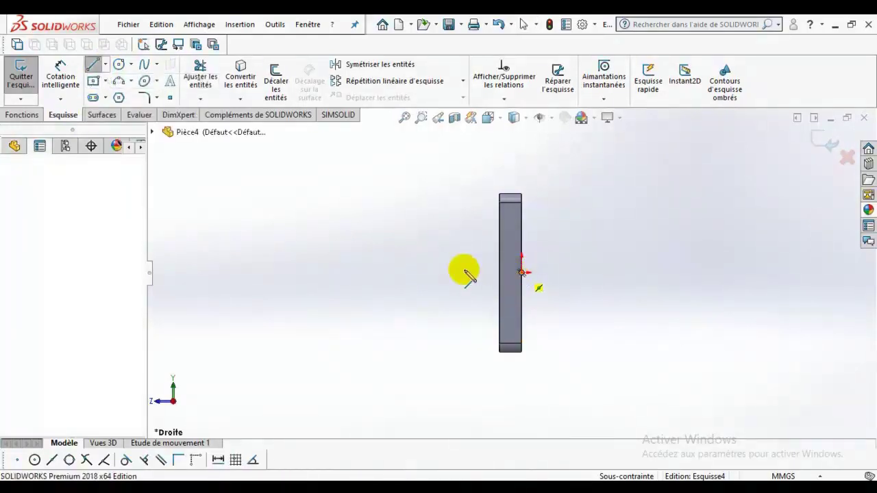
left_click(391, 273)
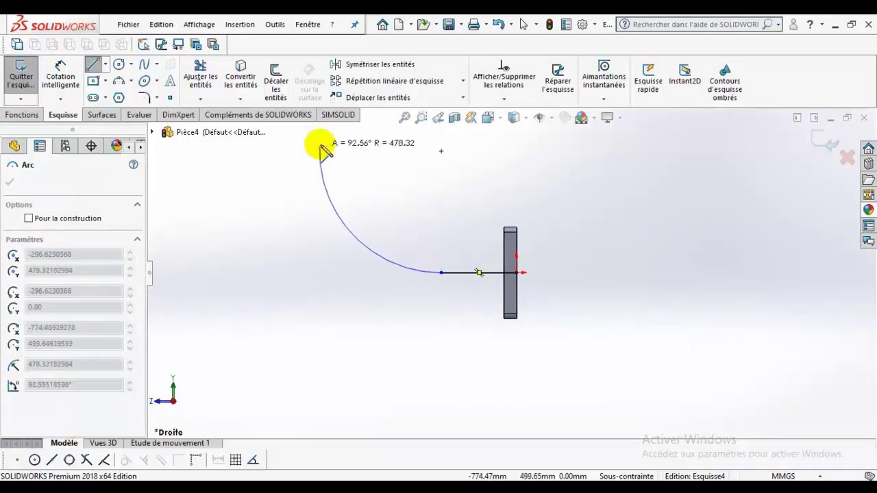
key("z")
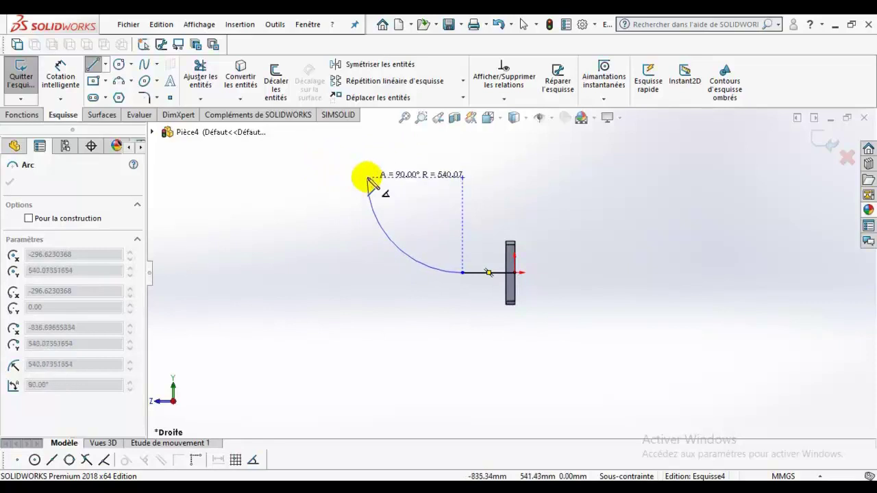
left_click(369, 180)
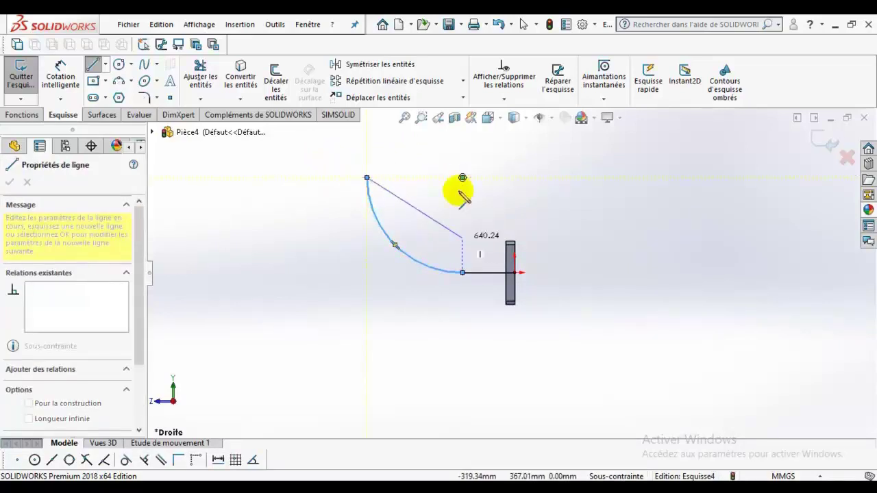
Step: Sketch a vertical line about 397 mm long upward from the arc's free end, tangent to the arc
key("z")
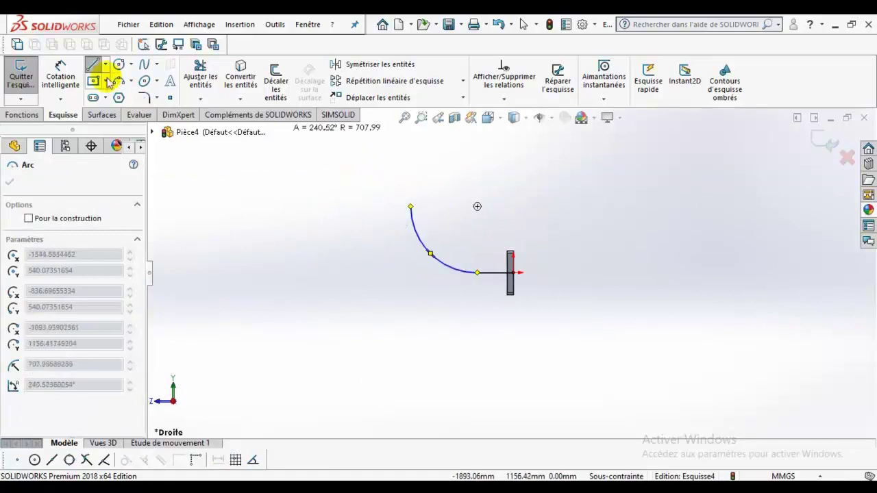
left_click(410, 206)
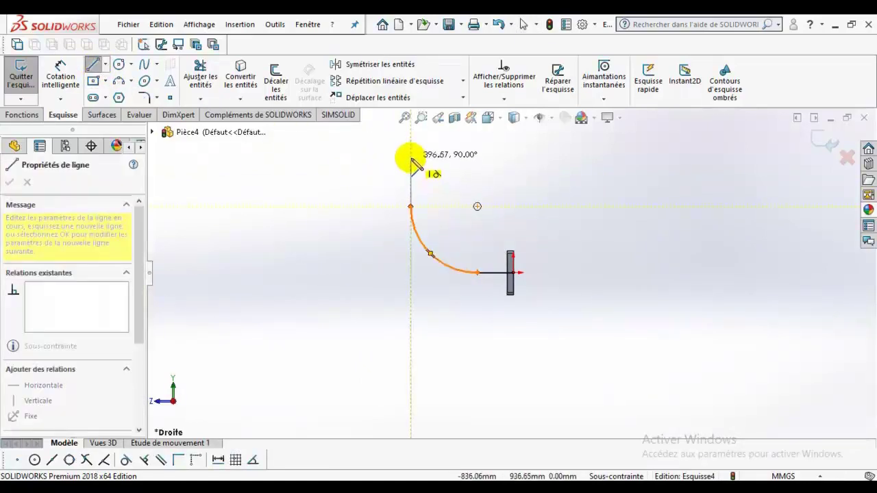
double_click(410, 158)
left_click(95, 64)
Step: Dimension the horizontal path line and set its length to 150 mm
left_click(59, 75)
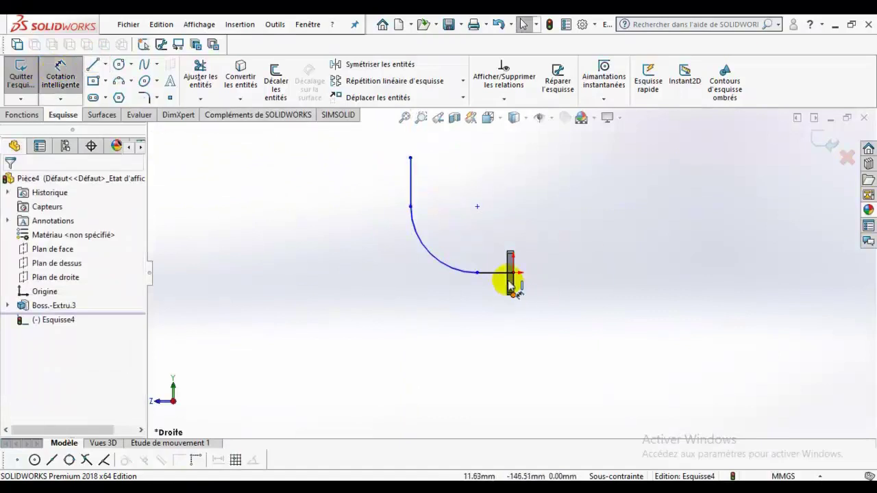
left_click(498, 314)
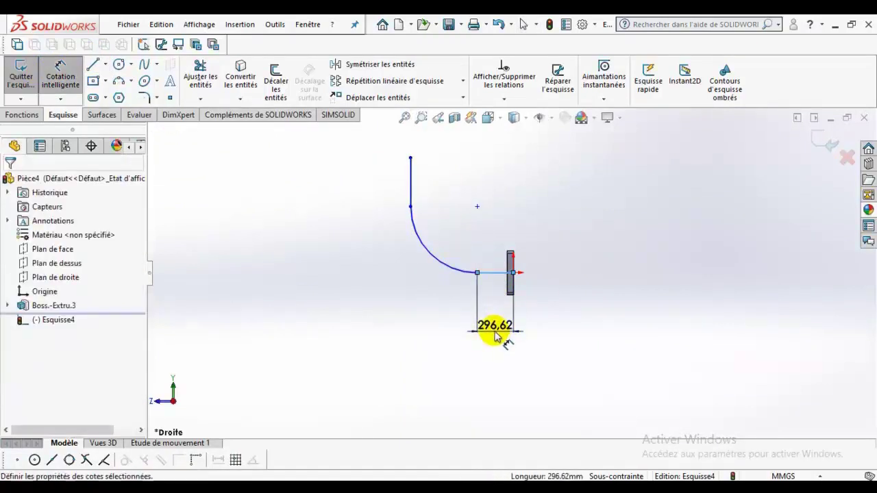
left_click(496, 335)
type("150")
key("Return")
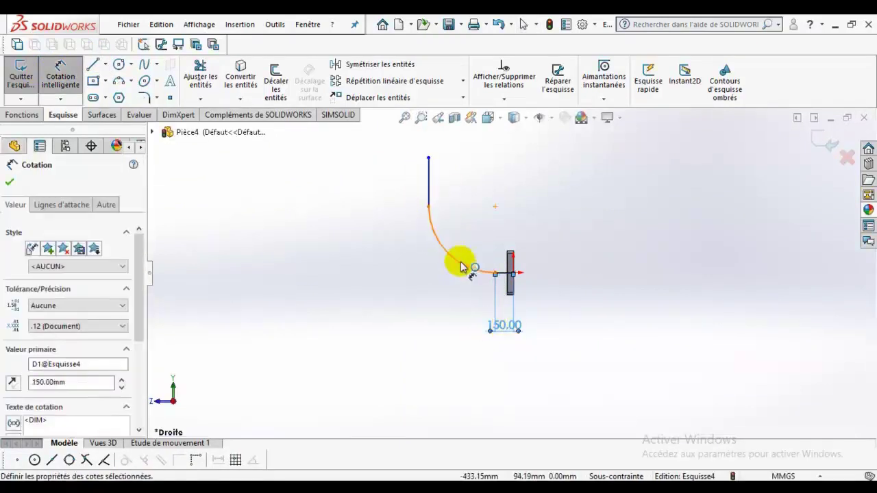
Step: Dimension the path's arc with a 260 mm radius
left_click(463, 268)
left_click(401, 312)
type("260")
key("Return")
Step: Set the vertical path line's length to 150 mm and exit the sketch
left_click(462, 212)
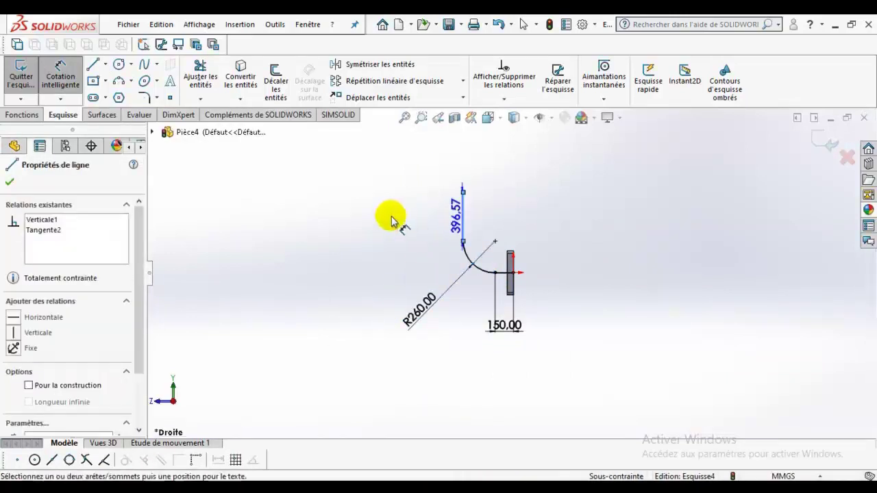
left_click(383, 218)
key("Return")
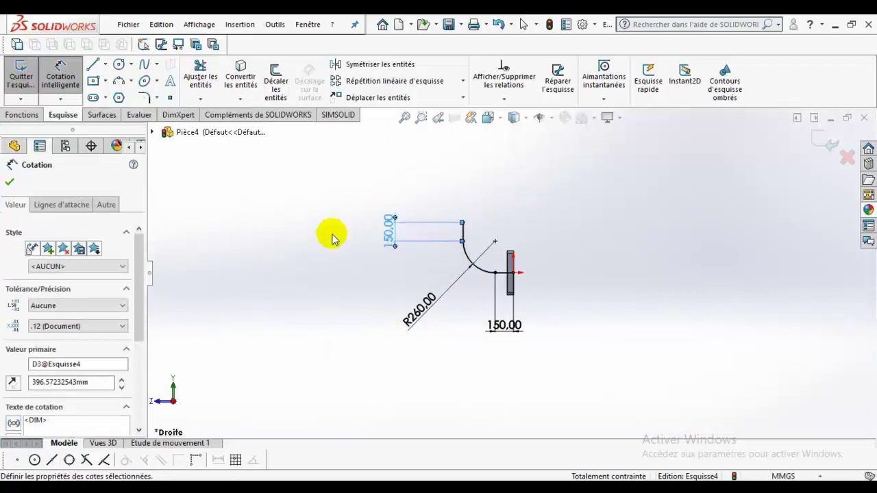
left_click(10, 182)
scroll(562, 248, "up", 3)
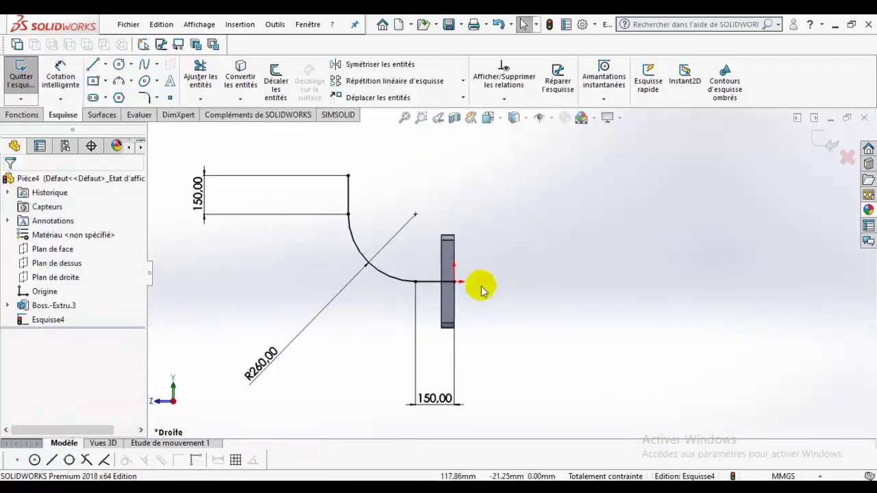
left_click(826, 143)
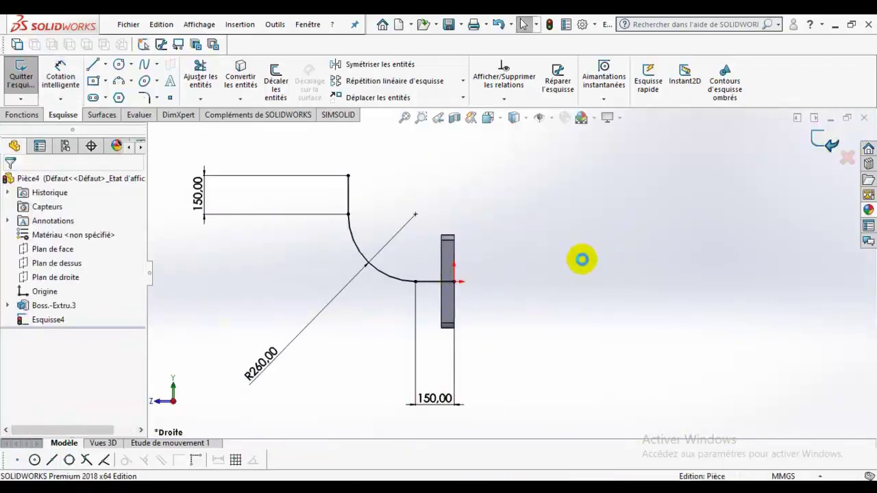
middle_click_drag(593, 308, 529, 319)
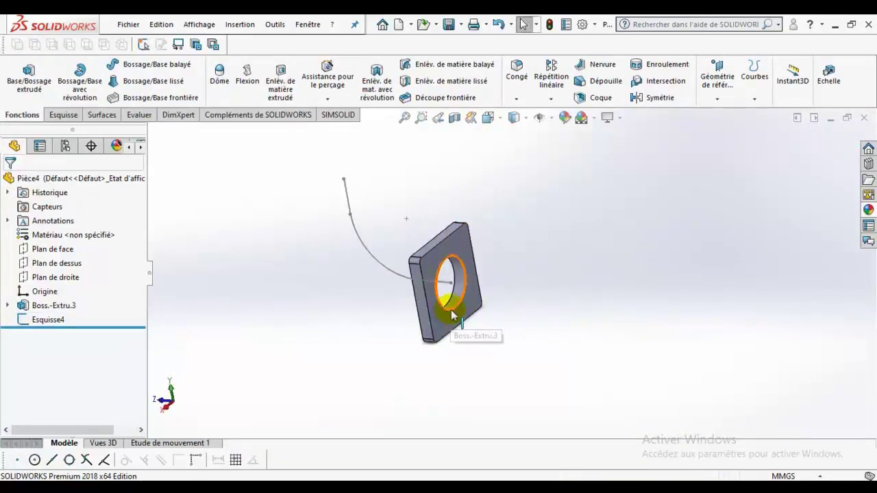
middle_click_drag(449, 317, 492, 291)
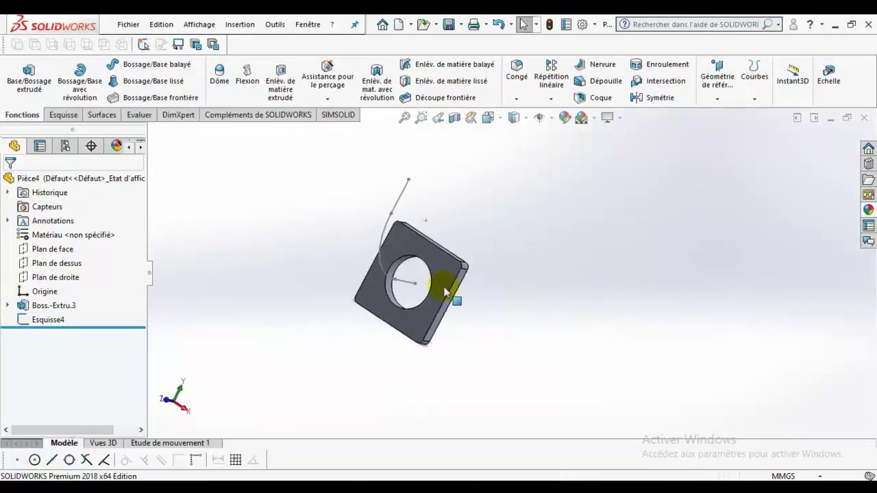
middle_click_drag(569, 331, 554, 320)
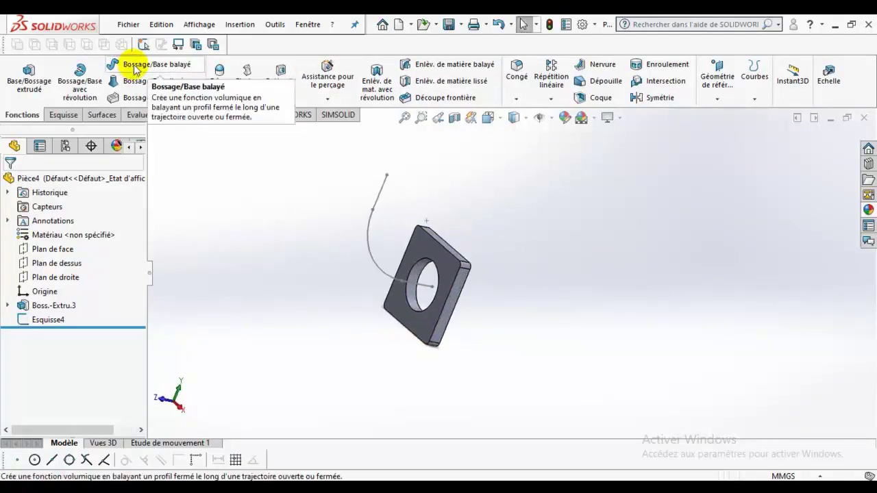
left_click(135, 67)
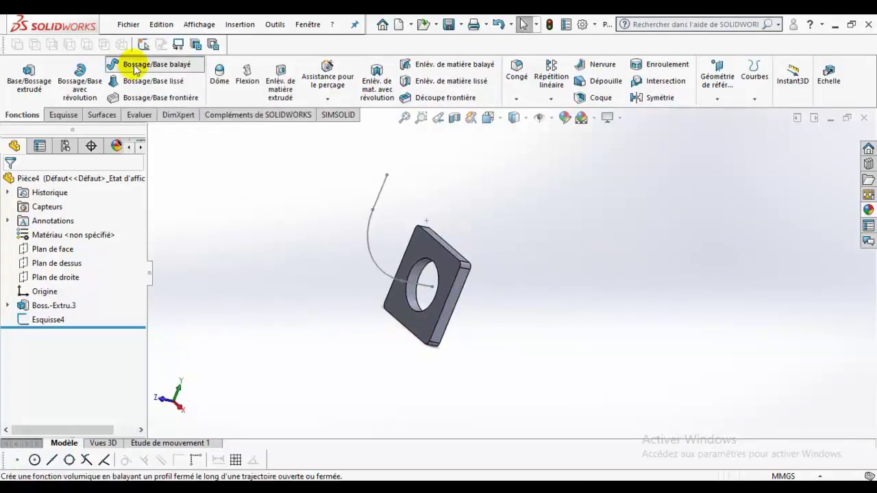
left_click(430, 312)
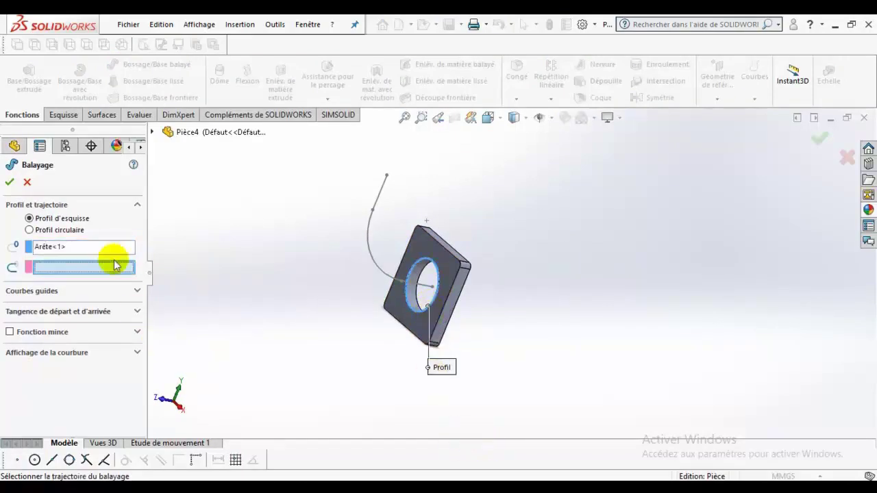
left_click(368, 253)
middle_click_drag(612, 356, 583, 331)
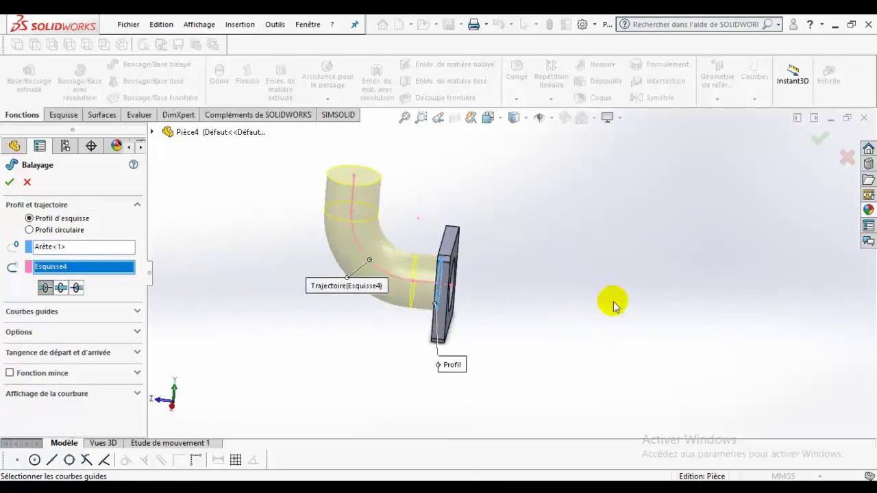
middle_click_drag(480, 209, 393, 209)
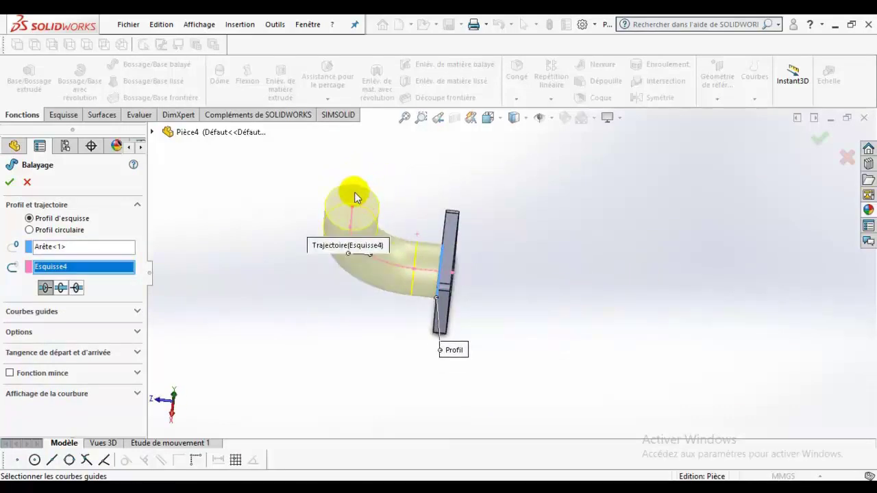
left_click(27, 183)
Step: Sketch a circle slightly larger than the flange's hole, centred on it, on the flange face toward the pipe, and exit the sketch
middle_click_drag(411, 284, 409, 315)
left_click(409, 314)
left_click(522, 276)
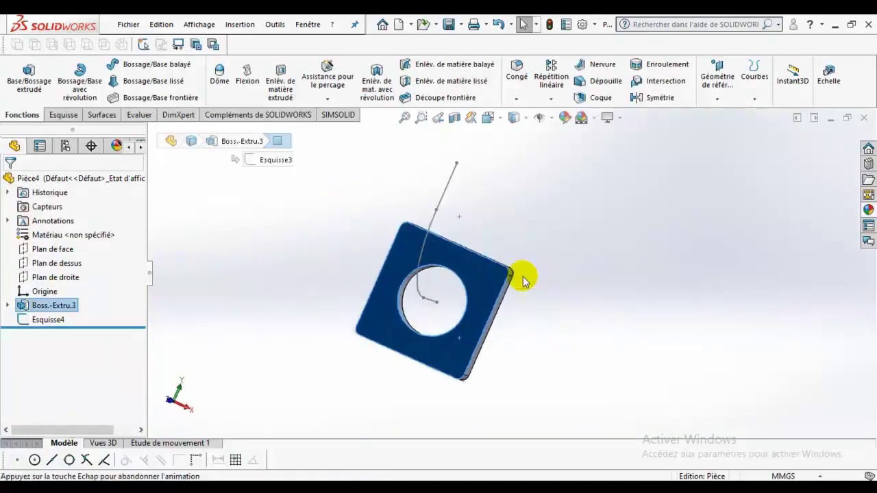
right_click(455, 351)
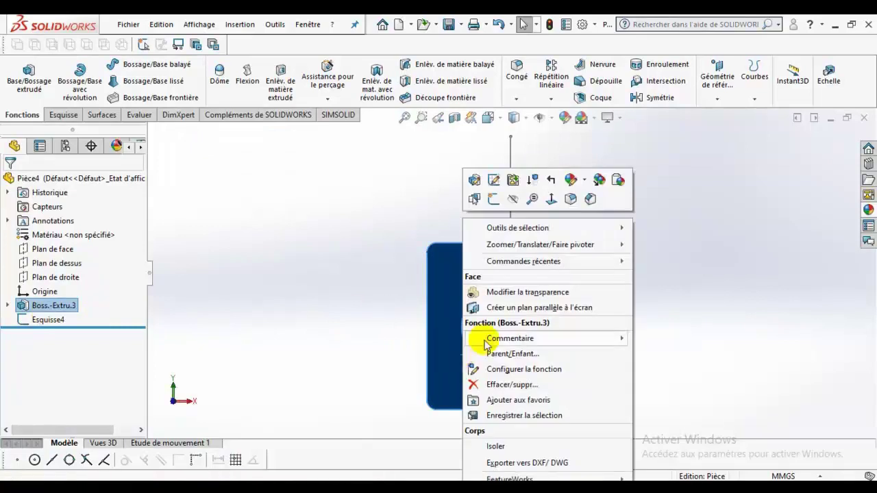
left_click(492, 200)
left_click(131, 64)
left_click(136, 79)
left_click(511, 327)
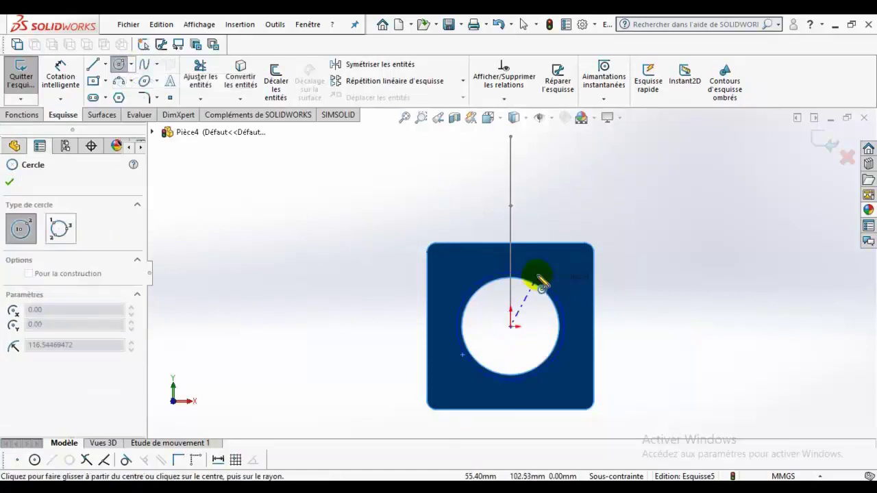
left_click(546, 278)
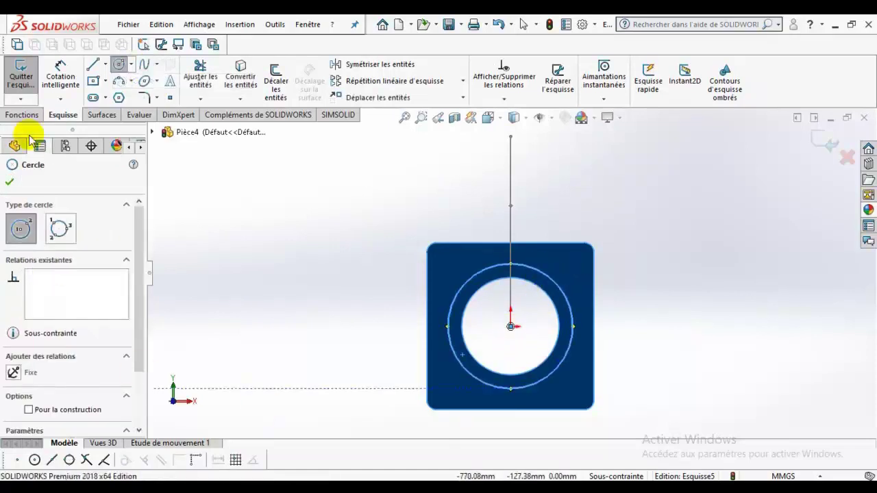
left_click(11, 182)
left_click(814, 139)
middle_click_drag(770, 208, 716, 237)
left_click(717, 237)
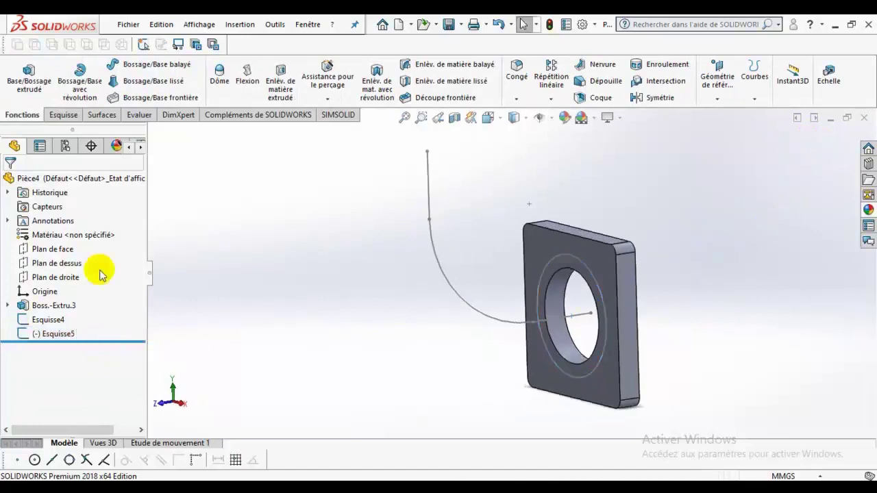
left_click(63, 115)
left_click(119, 64)
left_click(572, 319)
left_click(10, 183)
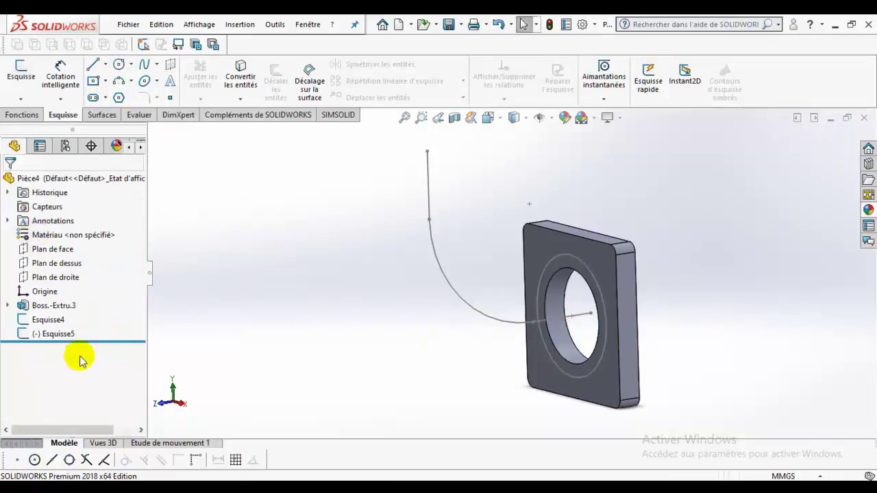
Step: Edit sketch Esquisse5 and add a concentric inner circle of 105 mm radius matching the flange's hole, and exit the sketch
left_click(69, 333)
left_click(84, 304)
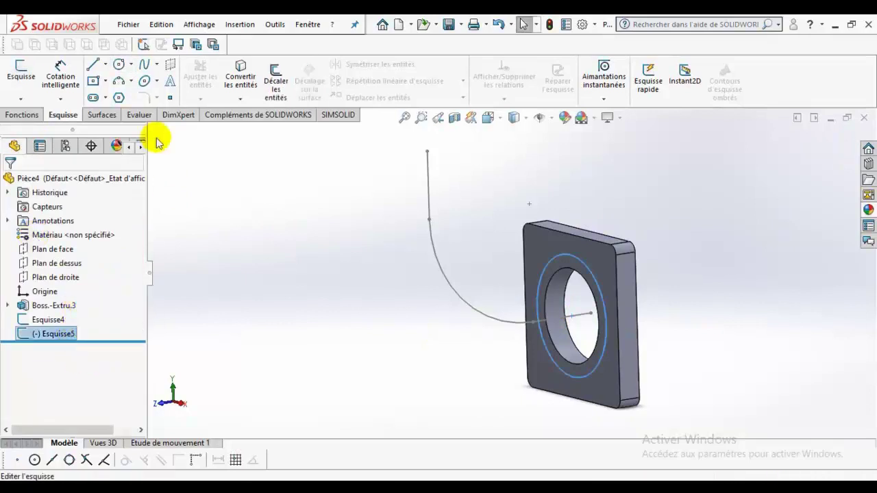
left_click(119, 65)
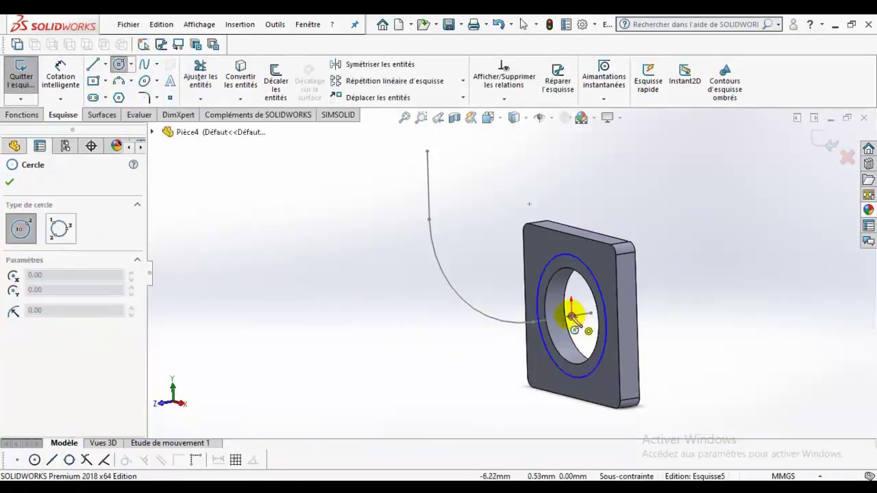
left_click(572, 316)
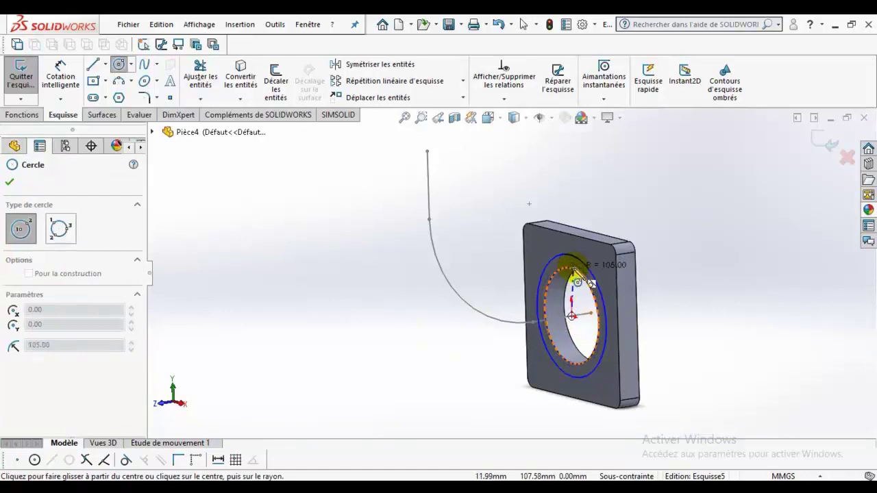
left_click(576, 278)
left_click(827, 142)
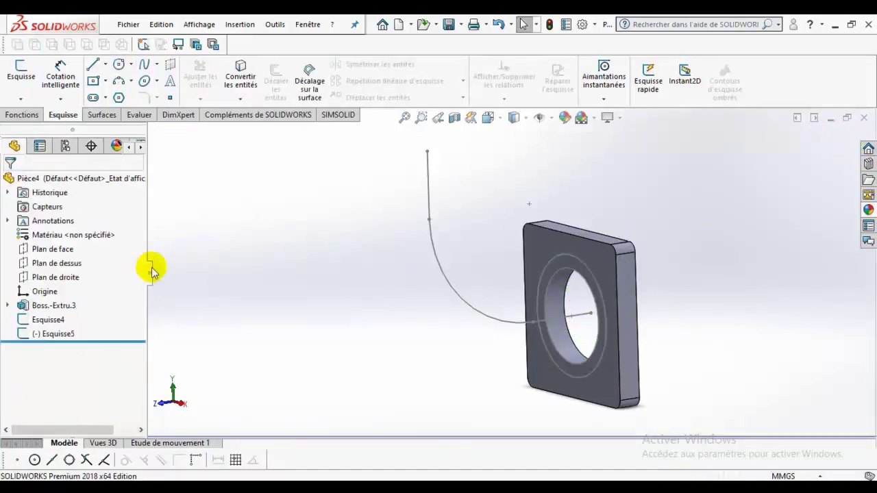
Step: Reorder the path sketch Esquisse4 to come after the profile sketch Esquisse5 in the feature history
left_click(55, 321)
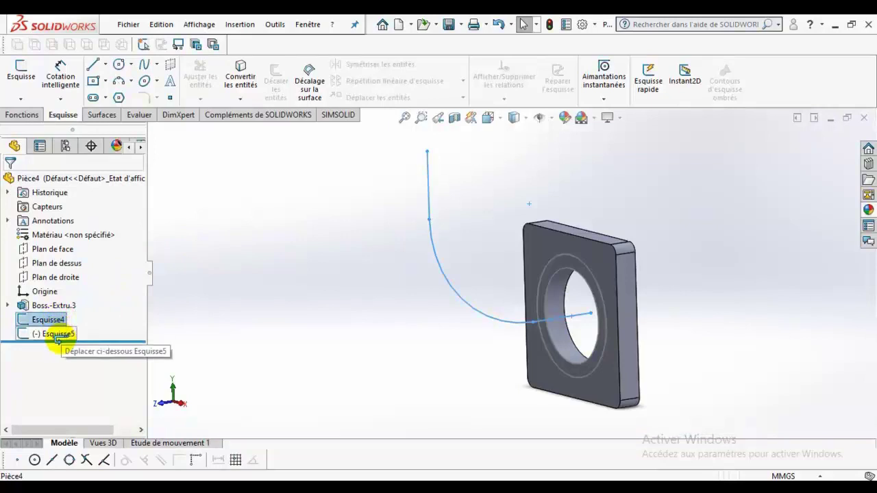
left_click_drag(57, 334, 58, 336)
left_click(416, 339)
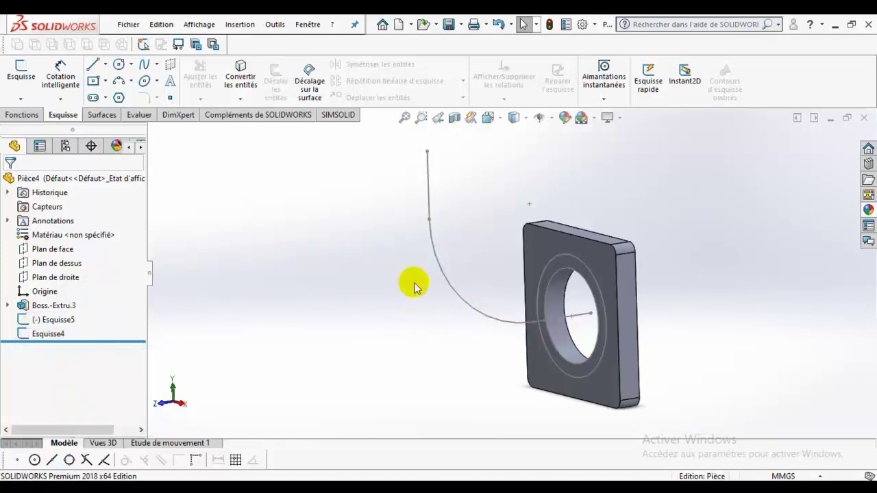
Step: Sweep the ring profile Esquisse5 along the path Esquisse4 to form the elbow pipe
left_click(20, 115)
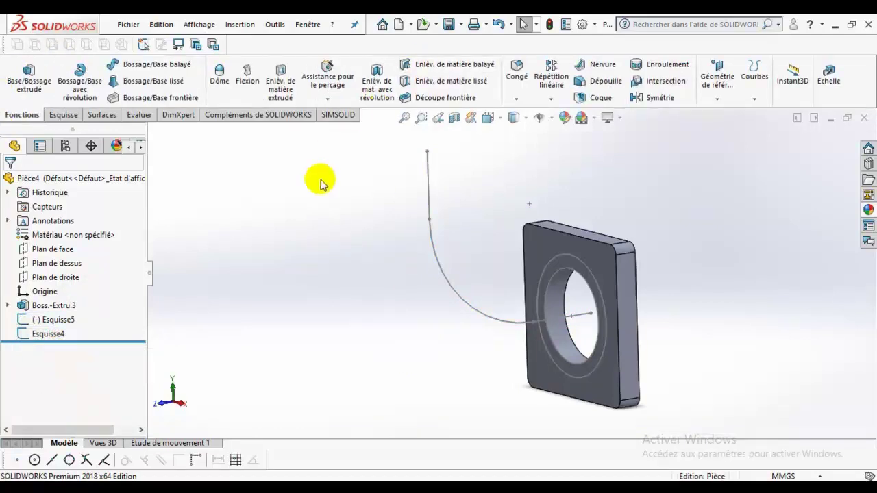
scroll(556, 253, "down", 3)
scroll(508, 299, "up", 3)
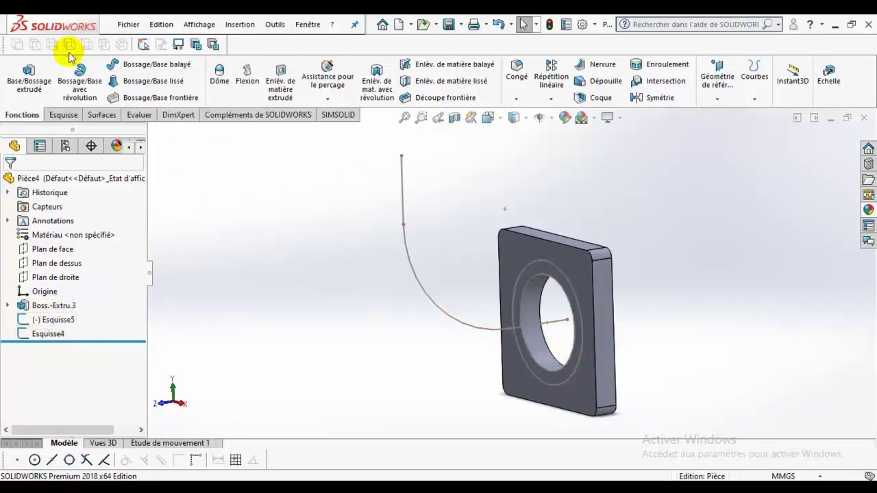
left_click(117, 64)
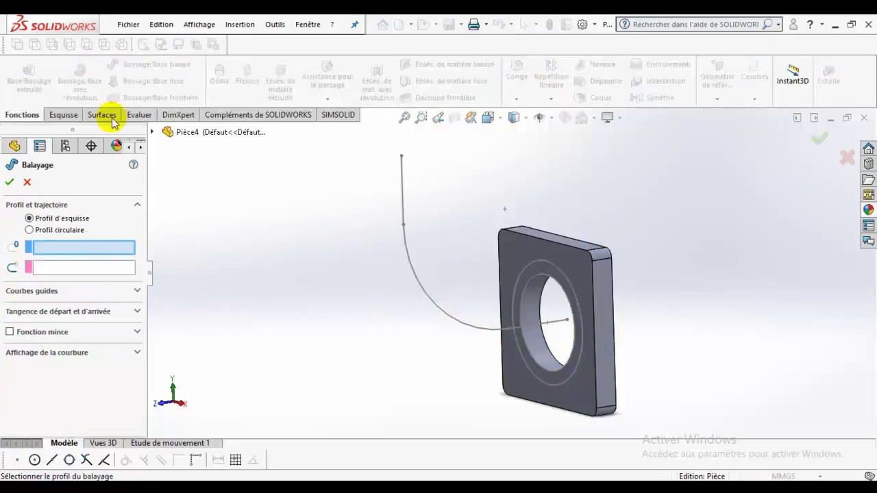
left_click(152, 131)
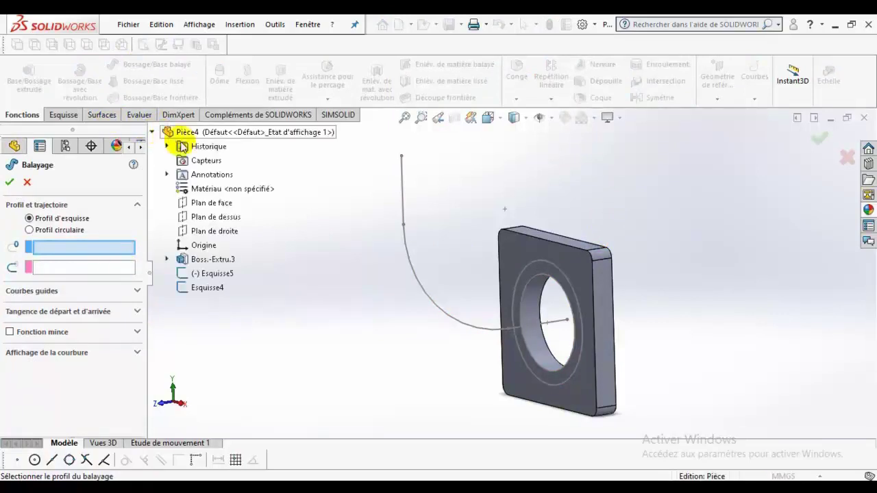
left_click(208, 274)
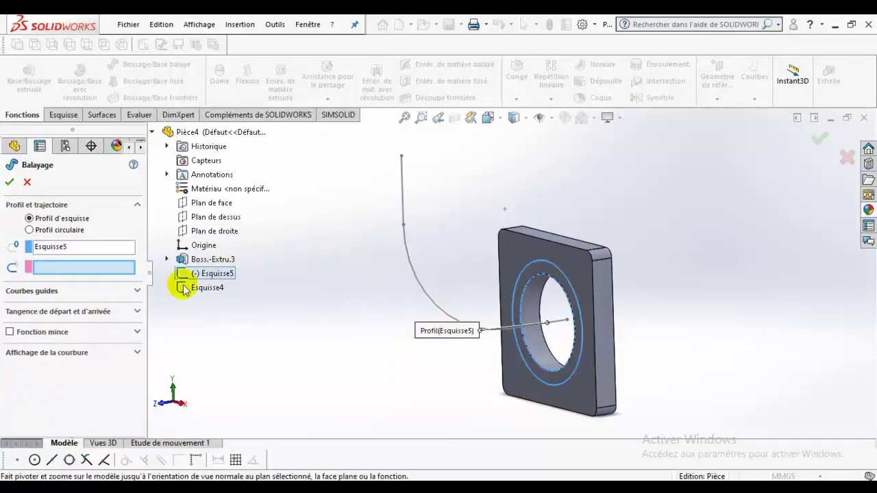
left_click(438, 312)
middle_click_drag(404, 243, 392, 317)
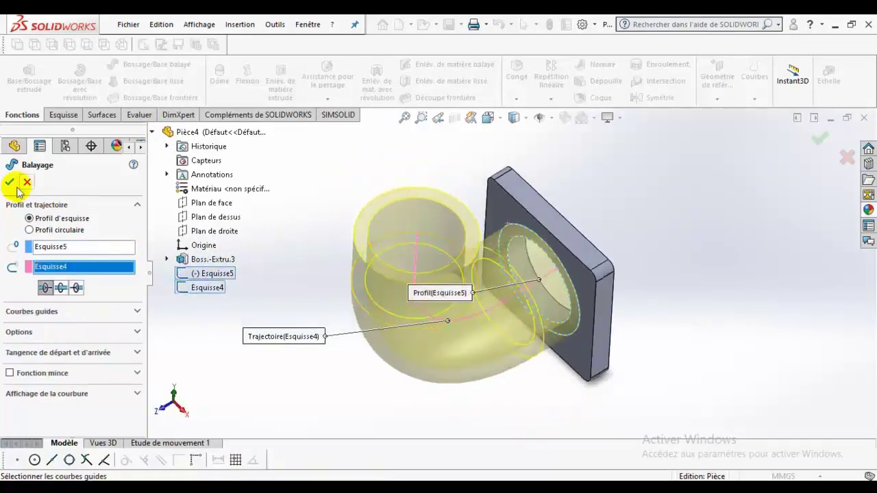
key("Return")
Step: Cut a section view through the elbow on Plan de droite to examine the pipe's bore and wall
middle_click_drag(583, 250, 589, 288)
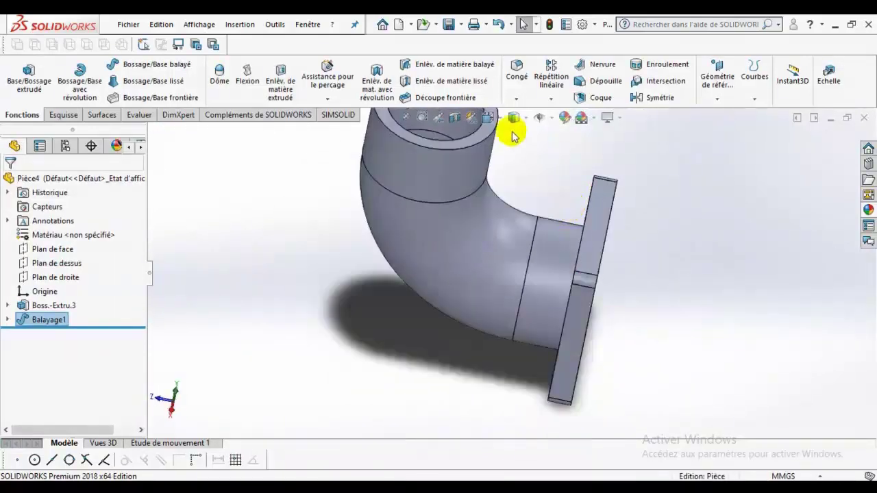
left_click(452, 123)
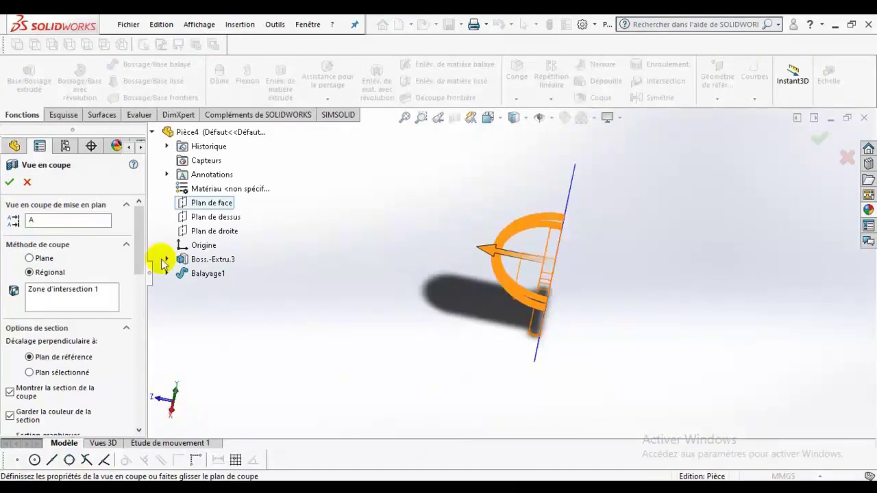
left_click(847, 158)
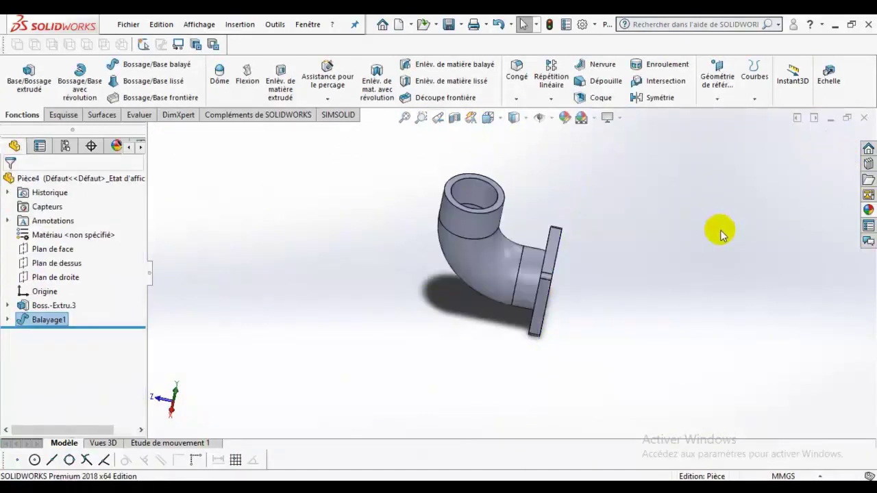
left_click(455, 120)
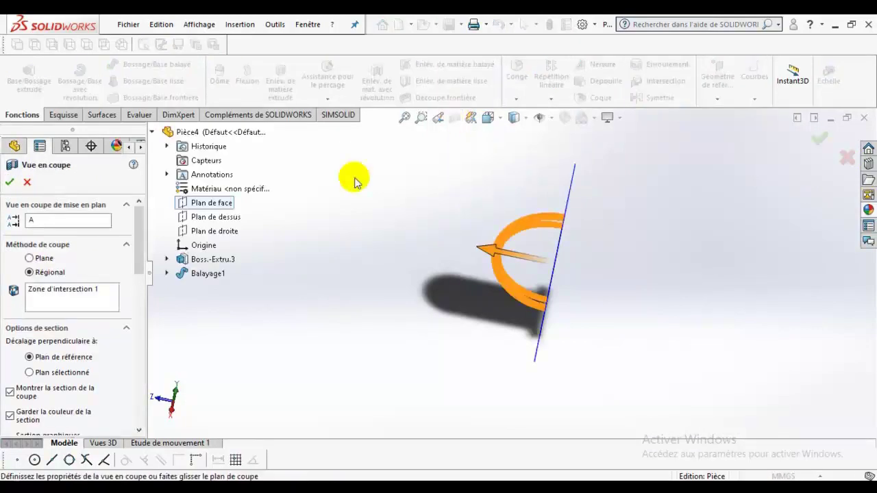
left_click(206, 232)
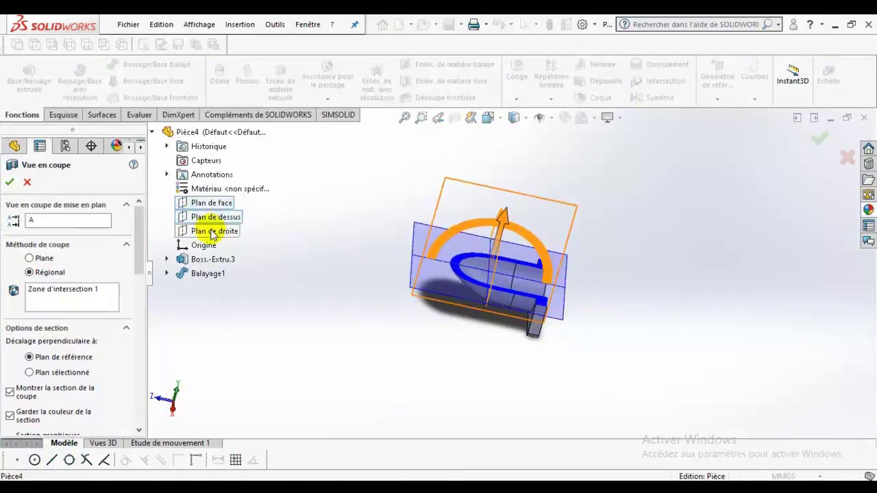
mouse_move(495, 286)
left_mouse_down()
mouse_move(490, 330)
mouse_move(494, 288)
left_mouse_up()
left_click(10, 182)
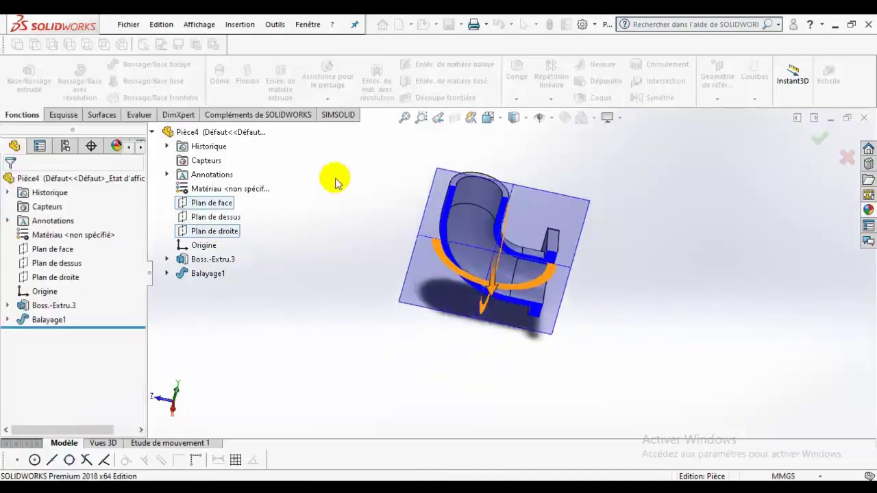
scroll(507, 215, "down", 3)
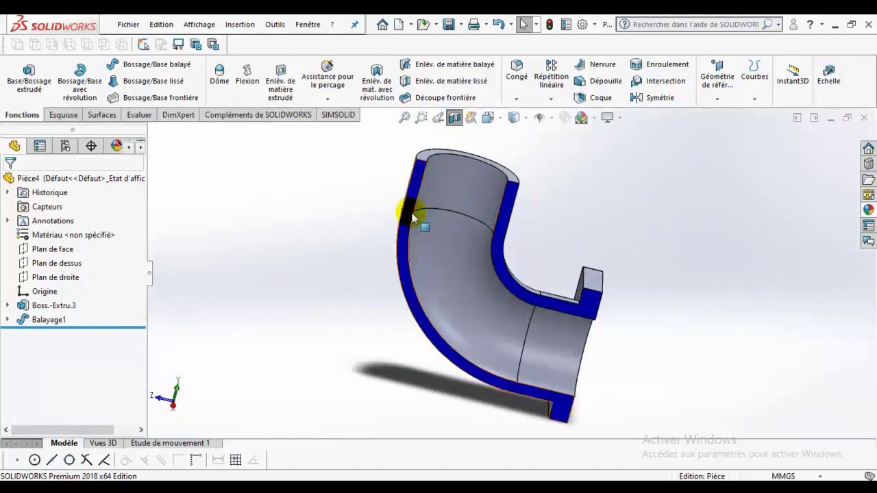
Step: Undo the pipe sweep and its circular profile sketch, and clear the section view
key("ctrl+z")
mouse_move(415, 218)
middle_mouse_down()
mouse_move(470, 250)
mouse_move(487, 271)
middle_mouse_up()
key("ctrl+z")
key("ctrl+z")
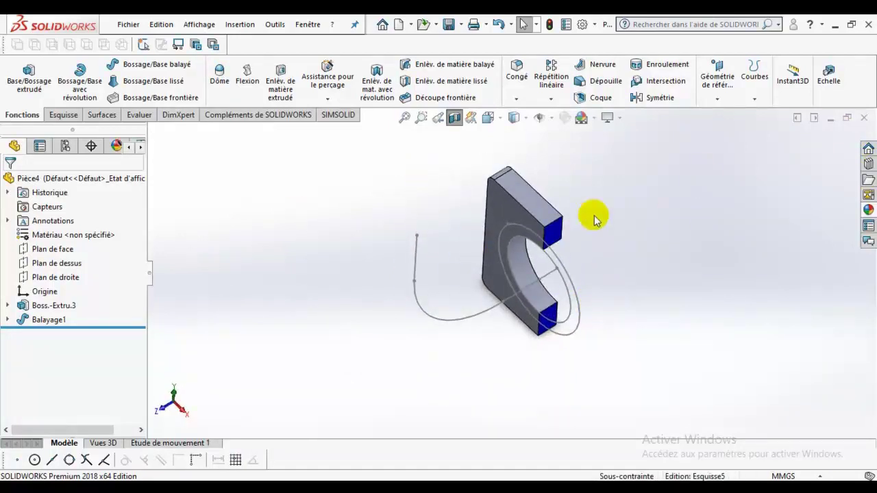
key("ctrl+z")
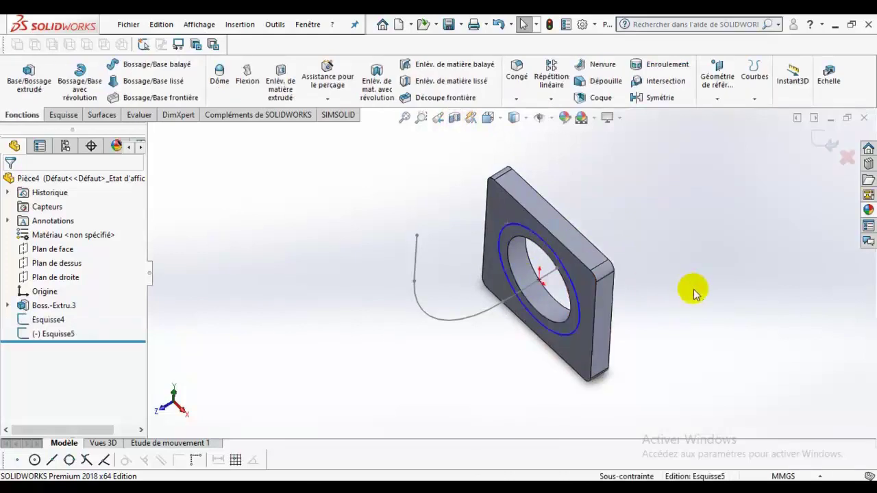
key("ctrl+z")
key("ctrl+z")
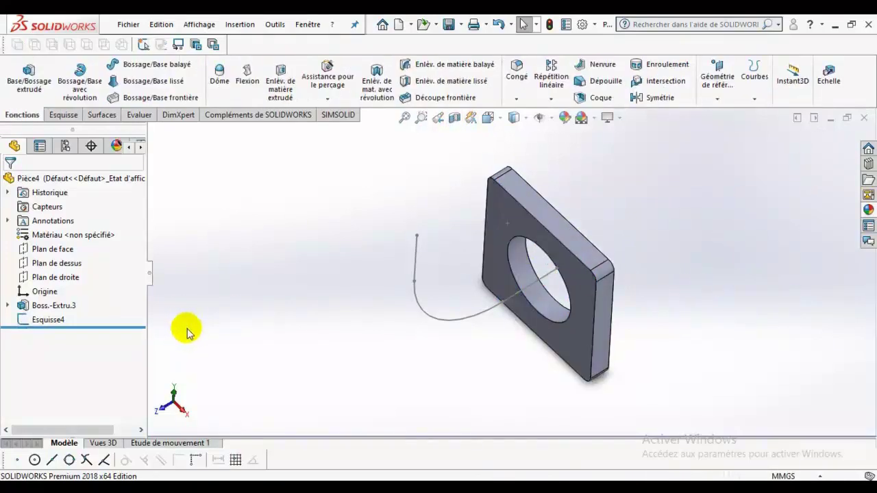
Step: Undo back into path sketch Esquisse4 and set the bend arc's radius to 260 mm
key("ctrl+z")
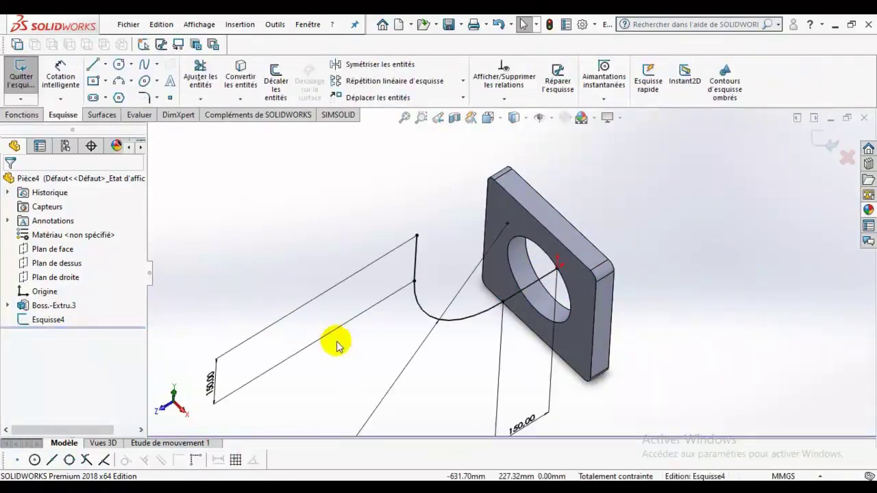
key("ctrl+z")
middle_click_drag(356, 323, 365, 272)
left_click(489, 118)
left_click(423, 318)
left_click(60, 77)
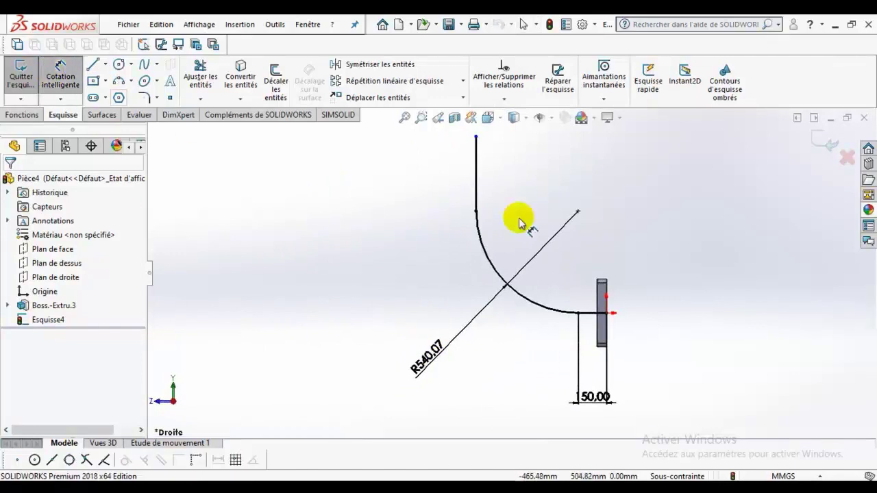
left_click(421, 358)
type("500")
key("Return")
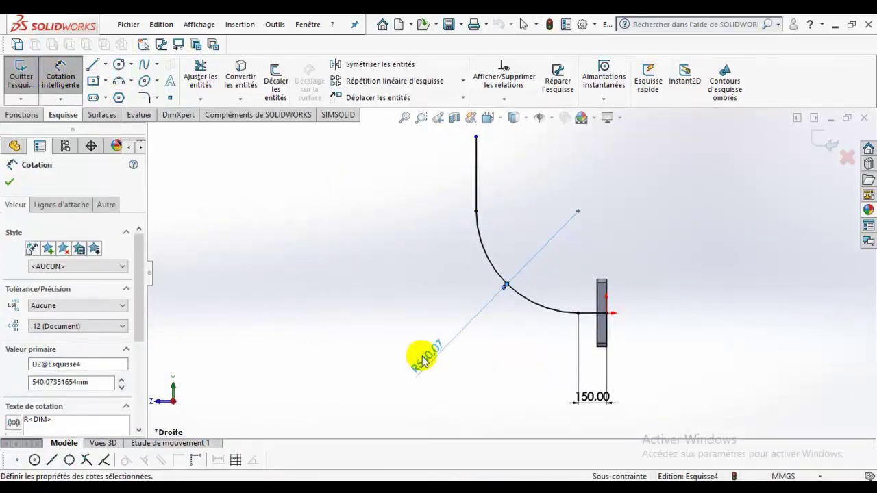
Step: Dimension the path's upper vertical line to 150 mm and close the sketch
left_click(531, 235)
left_click(500, 239)
type("150")
key("Return")
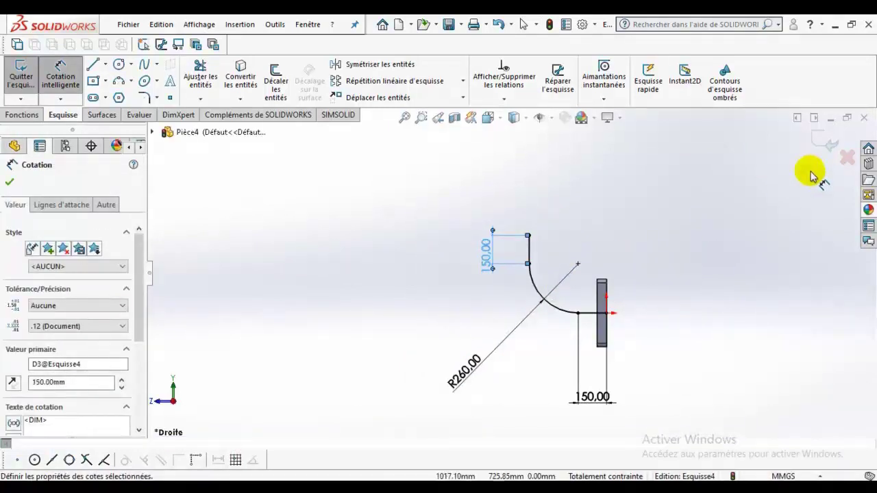
left_click(826, 141)
Step: Sweep the flange hole's circular edge along Esquisse4 as a solid elbow
middle_click_drag(766, 148, 562, 188)
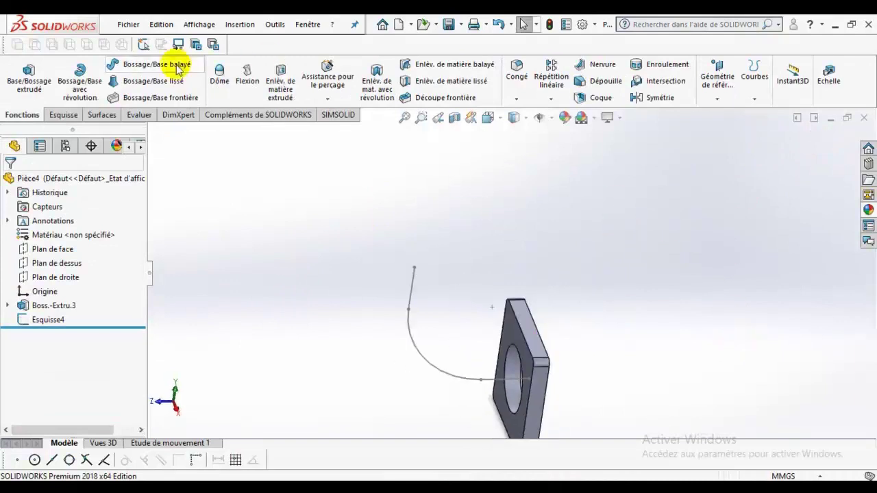
left_click(167, 64)
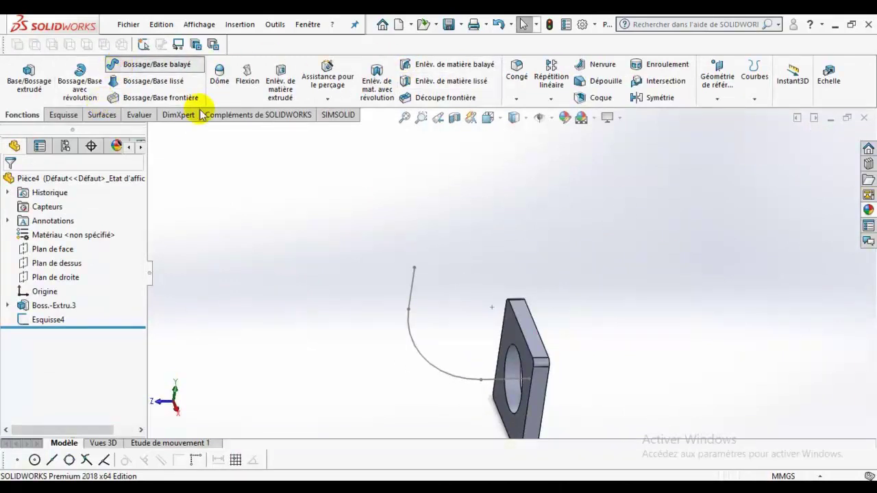
left_click(518, 415)
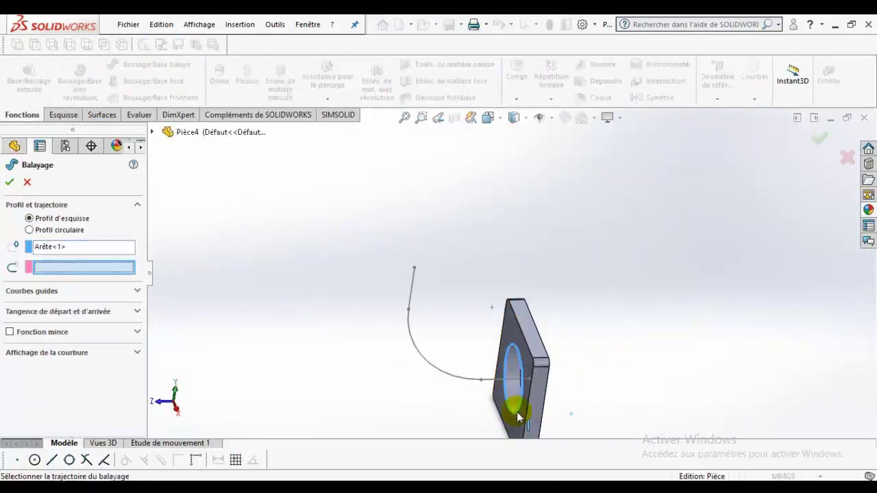
left_click(419, 356)
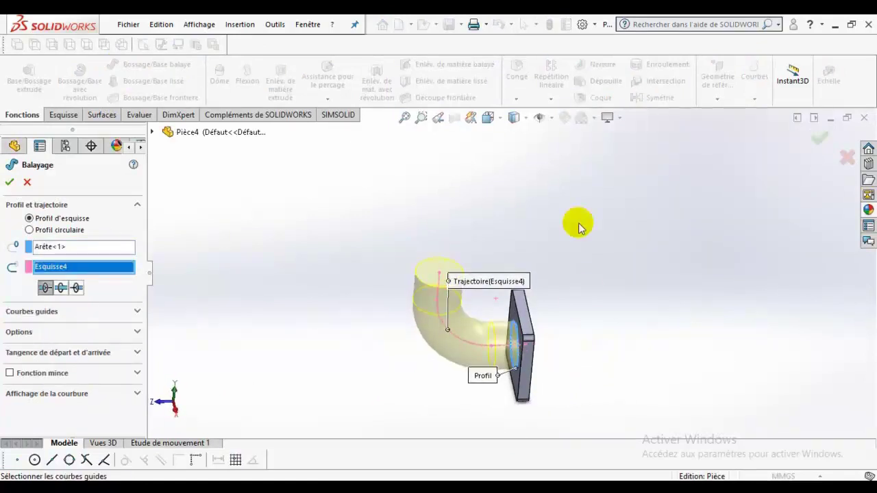
left_click(824, 147)
middle_click_drag(477, 344, 464, 268)
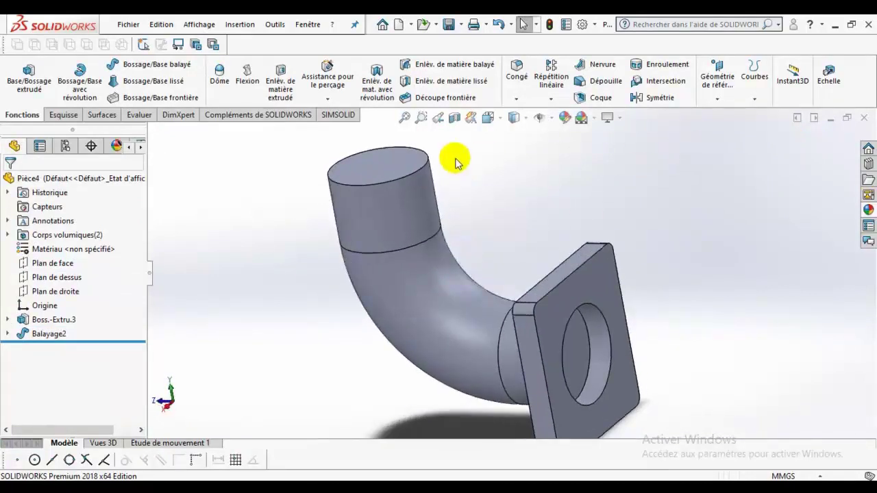
Step: View the elbow from the right side and compare it with the reference drawing 0010.jpg
left_click(500, 120)
left_click(358, 343)
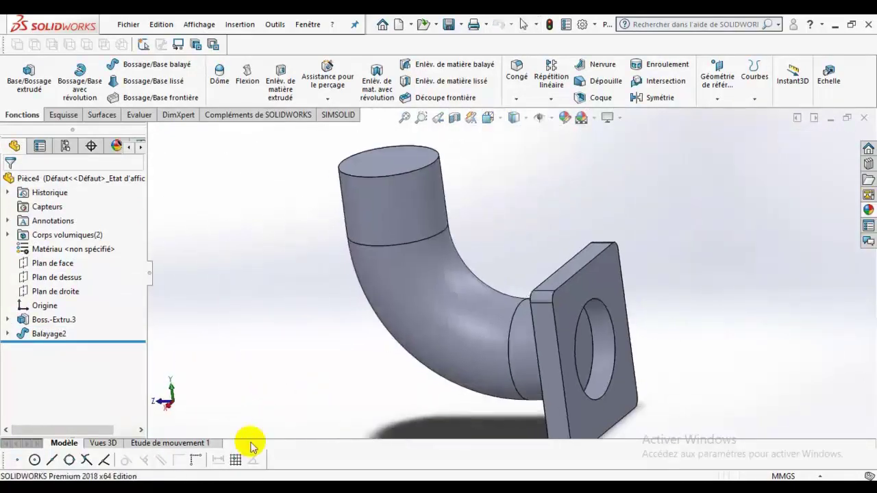
key("alt+Tab")
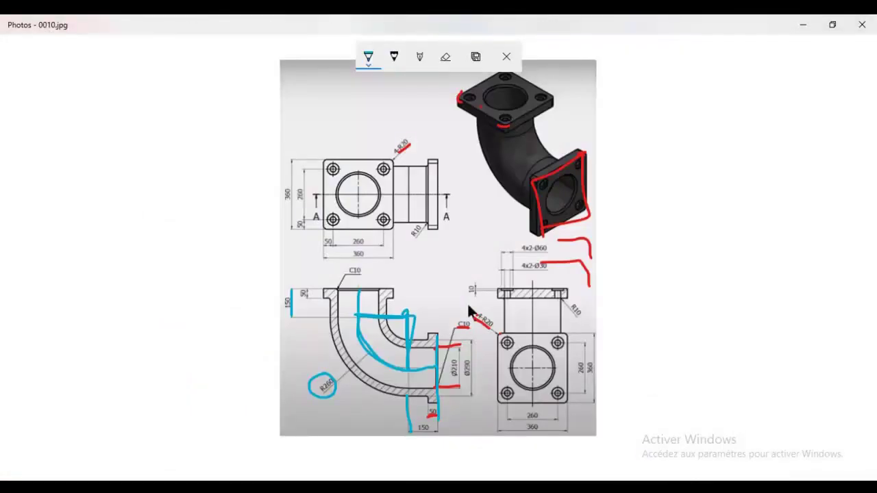
key("alt+Tab")
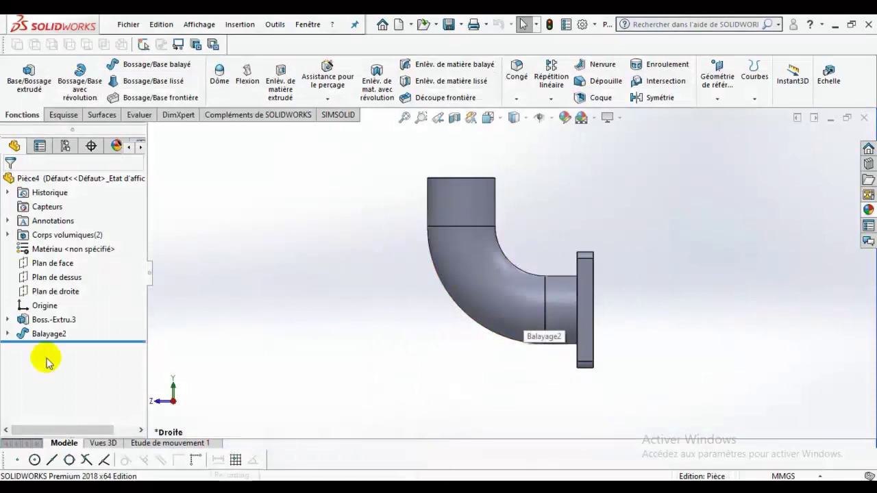
Step: Try the 40 mm thin-feature option on the existing sweep, cancel the edit and remove the solid sweep
left_click(43, 341)
left_click(30, 298)
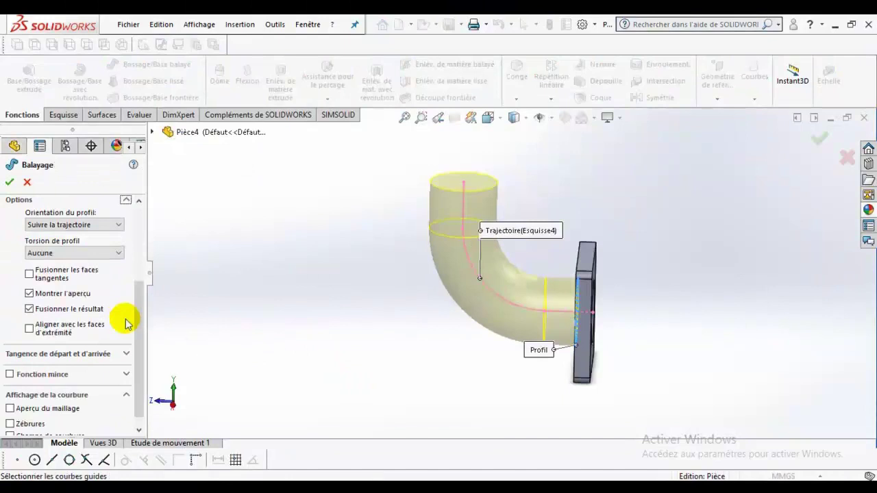
left_click(123, 375)
scroll(134, 373, "down", 2)
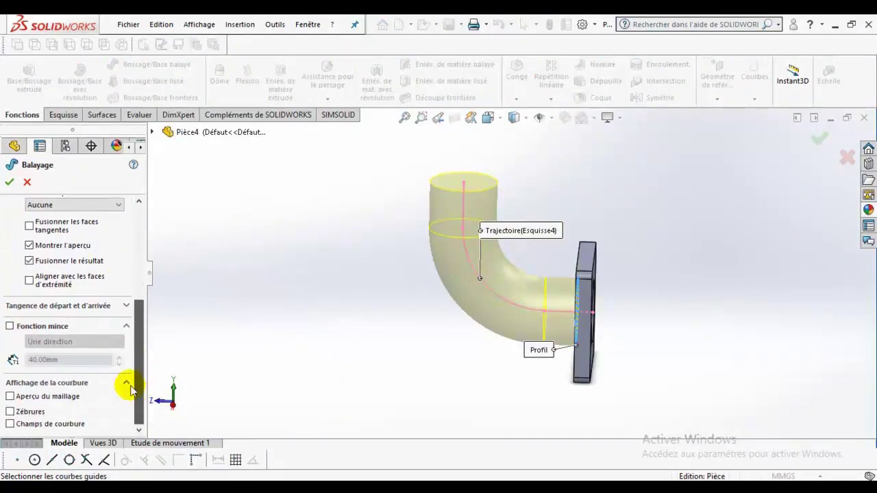
left_click(9, 327)
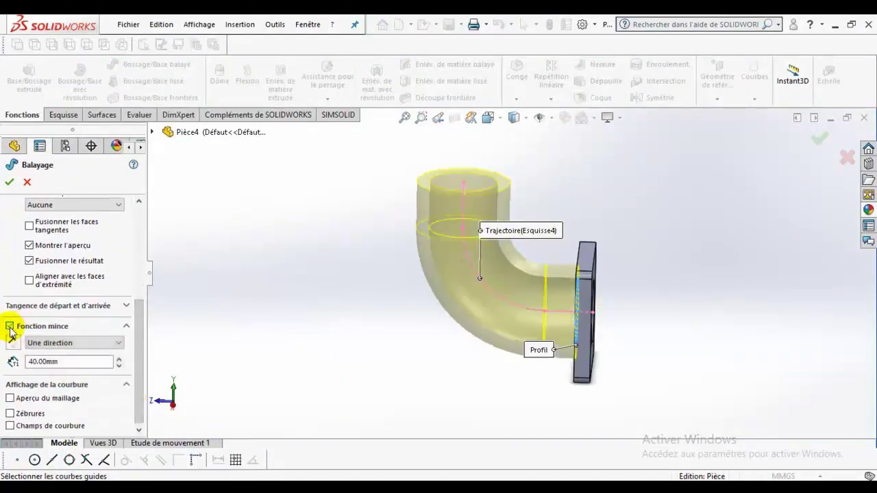
left_click(28, 182)
Step: Start a swept boss using the flange hole's inner-side circular edge as profile and Esquisse4 as path
middle_click_drag(288, 423, 422, 290)
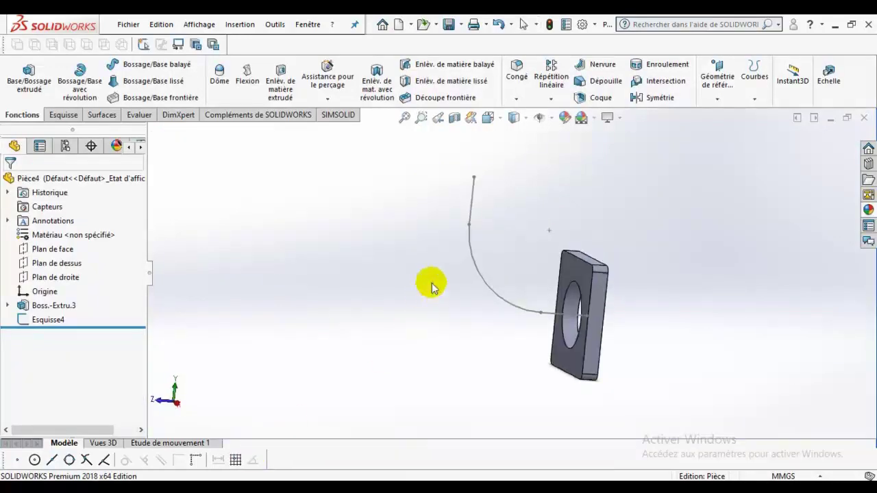
scroll(661, 272, "down", 2)
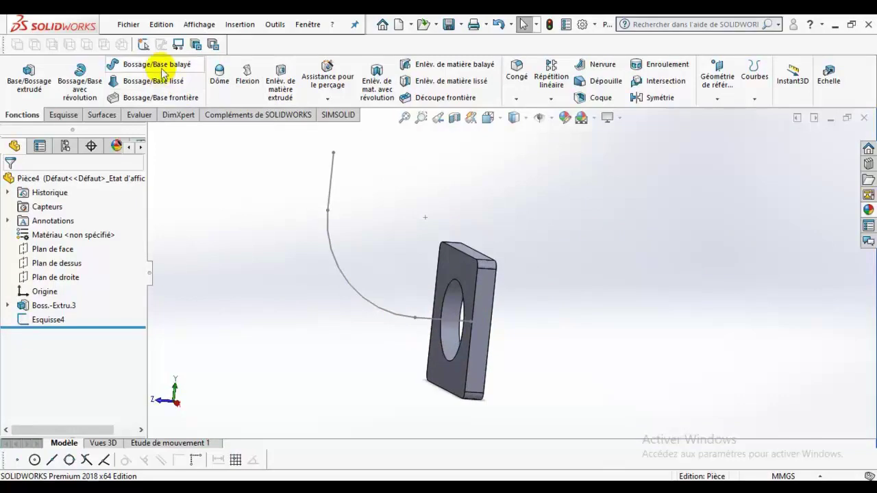
left_click(451, 357)
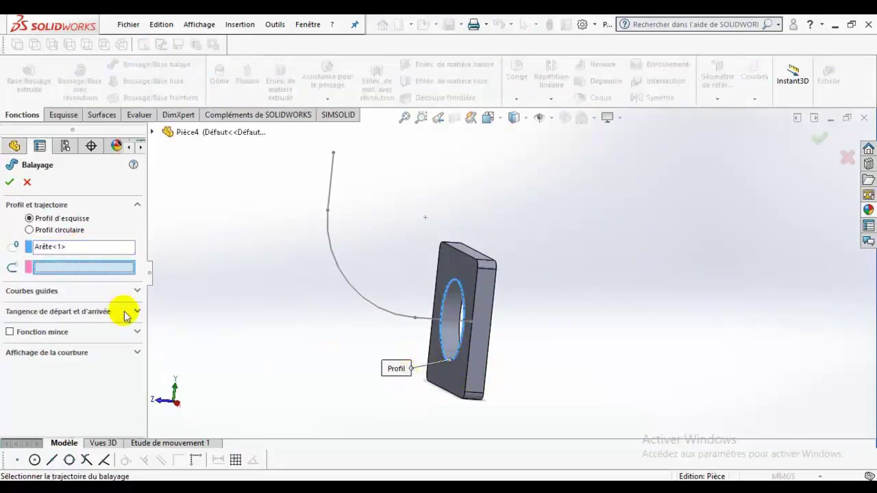
left_click(338, 266)
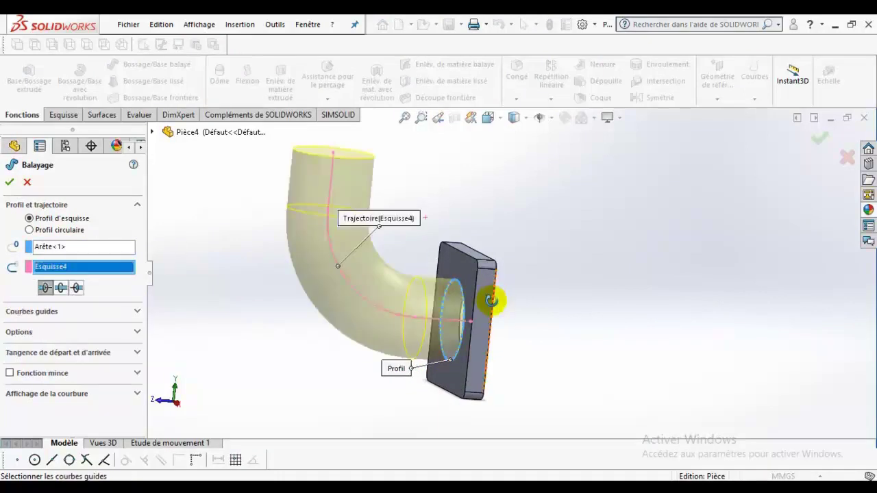
middle_click_drag(496, 302, 401, 278)
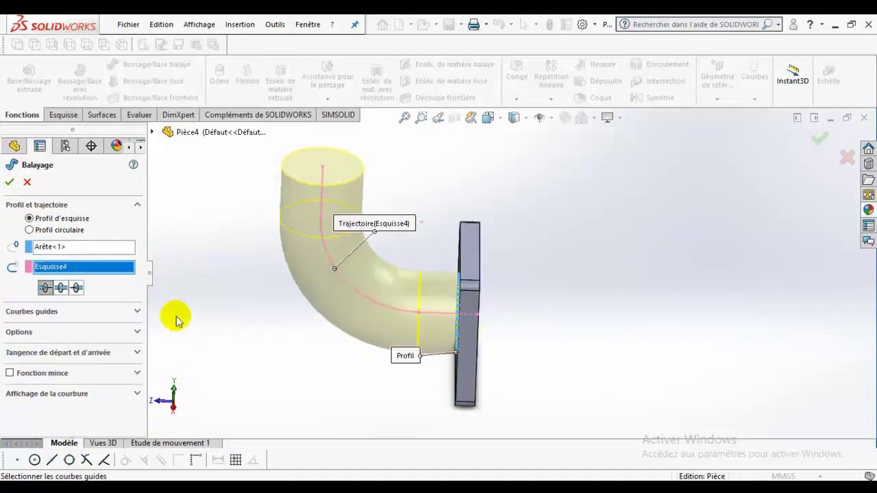
Step: Make the sweep a one-direction thin feature 40 mm thick, with the wall outside the profile edge
left_click(134, 334)
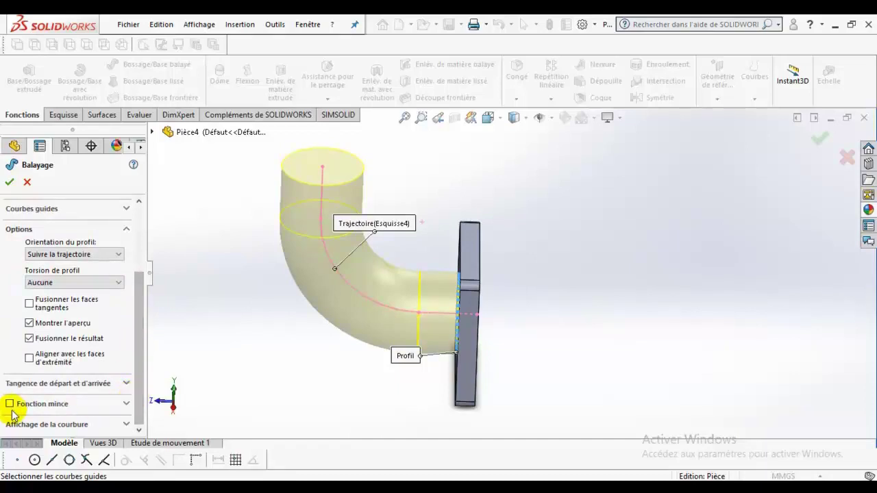
left_click(126, 228)
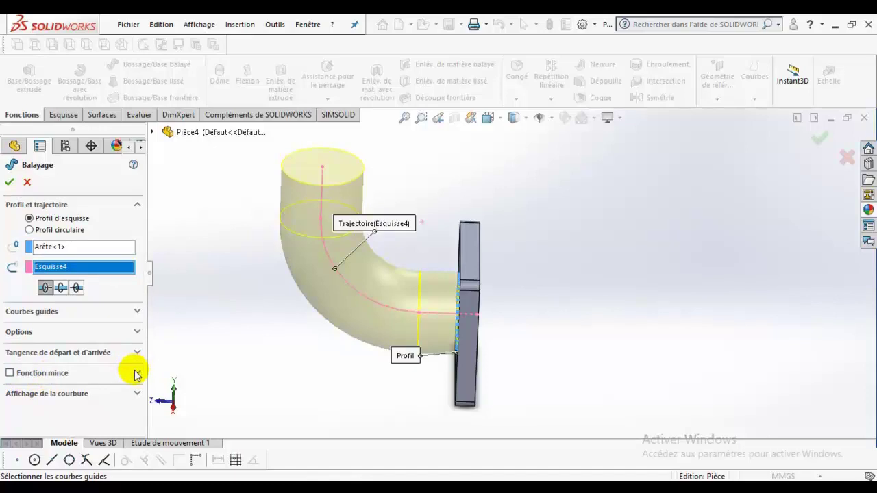
left_click(137, 374)
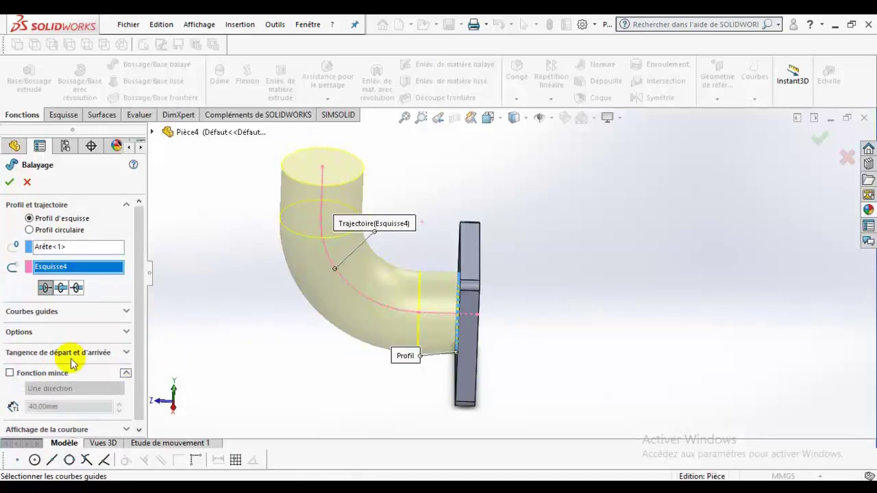
left_click(10, 374)
middle_click_drag(352, 182, 366, 221)
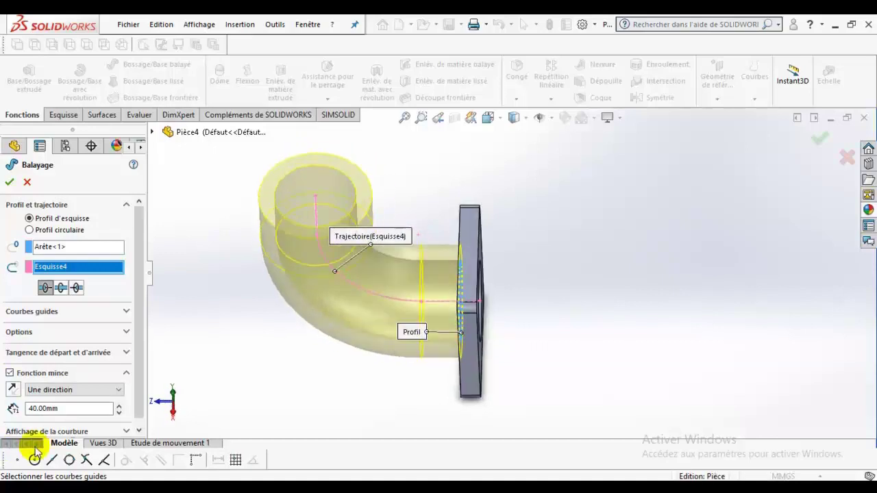
left_click(11, 390)
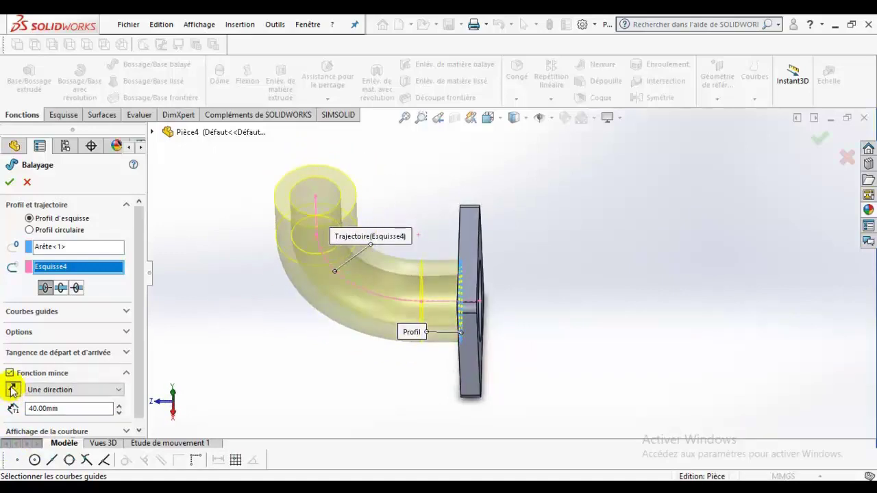
left_click(12, 390)
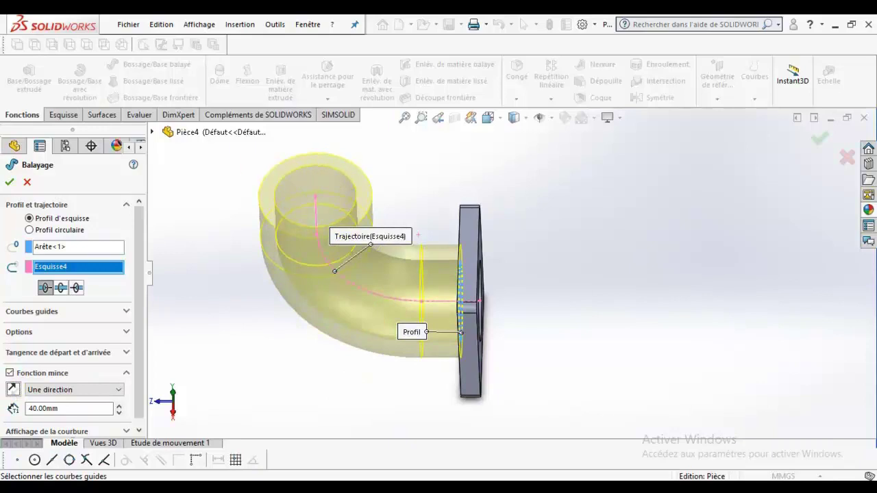
Step: Switch to the reference drawing in Photos and mark the pipe's wall thickness in orange on the section view
key("alt+Tab")
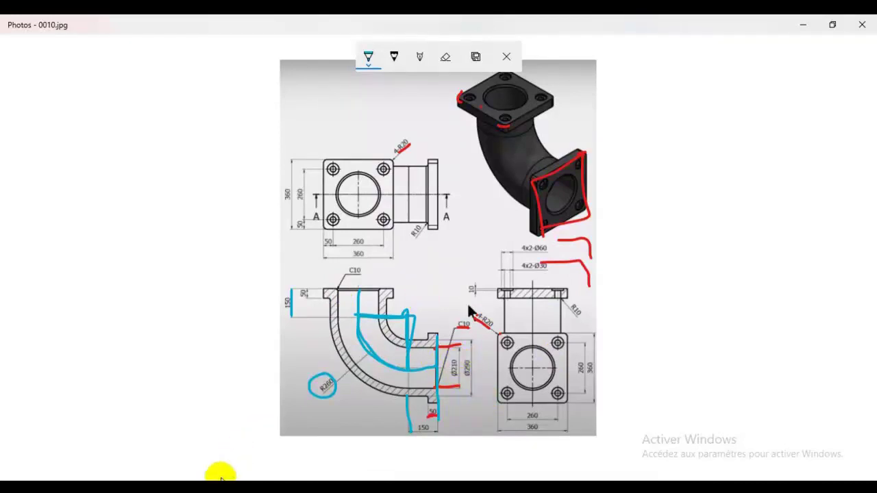
left_click(368, 58)
left_click(387, 148)
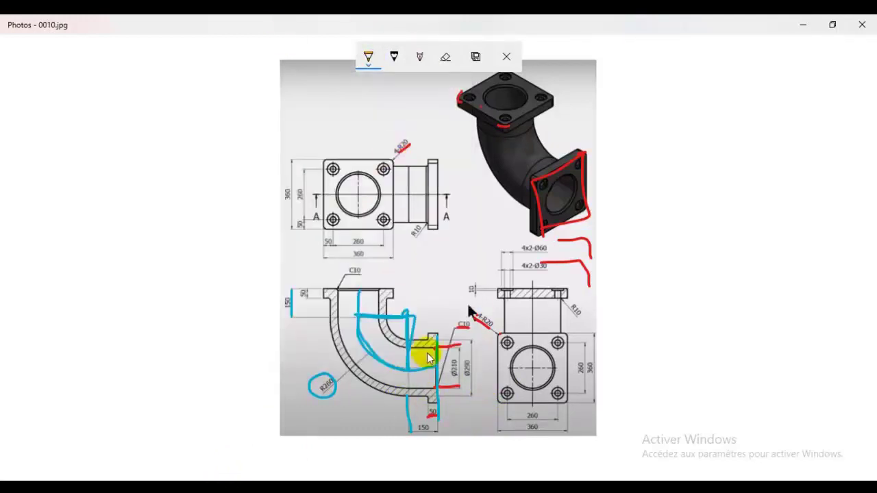
left_click_drag(426, 341, 415, 339)
left_click_drag(425, 394, 412, 395)
left_click_drag(426, 348, 416, 347)
left_click_drag(426, 389, 419, 390)
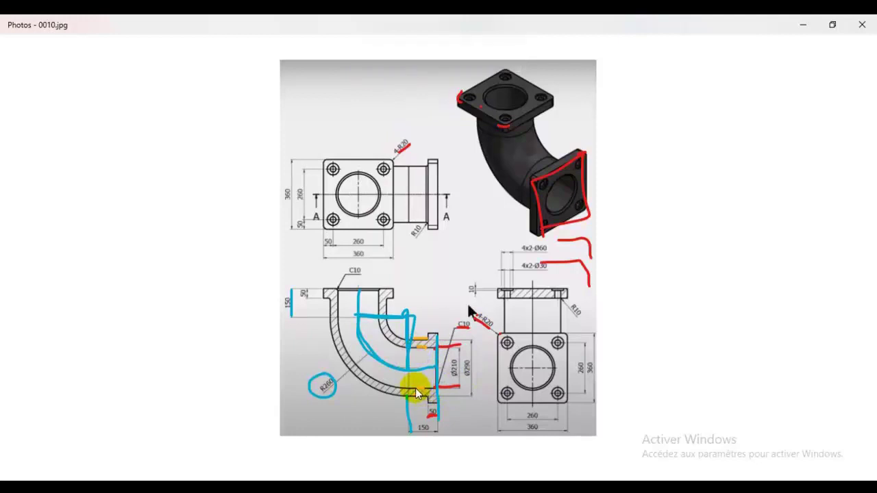
left_click_drag(424, 341, 421, 343)
left_click_drag(420, 389, 420, 391)
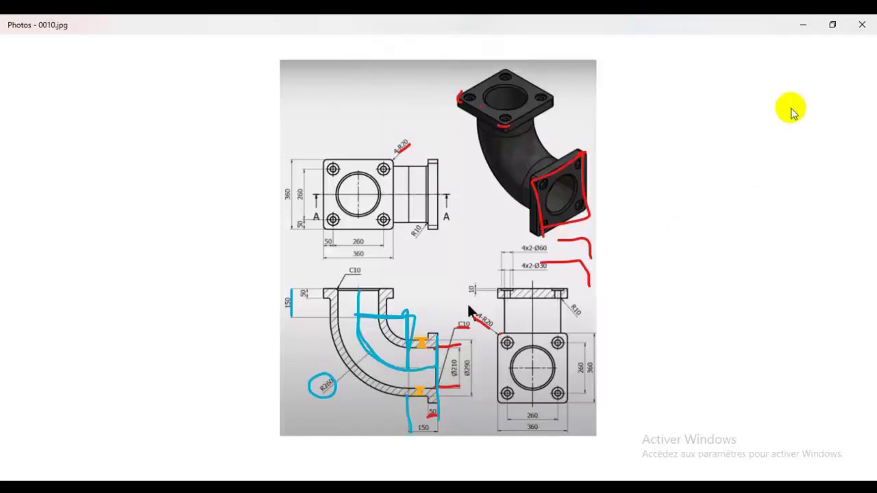
left_click(803, 25)
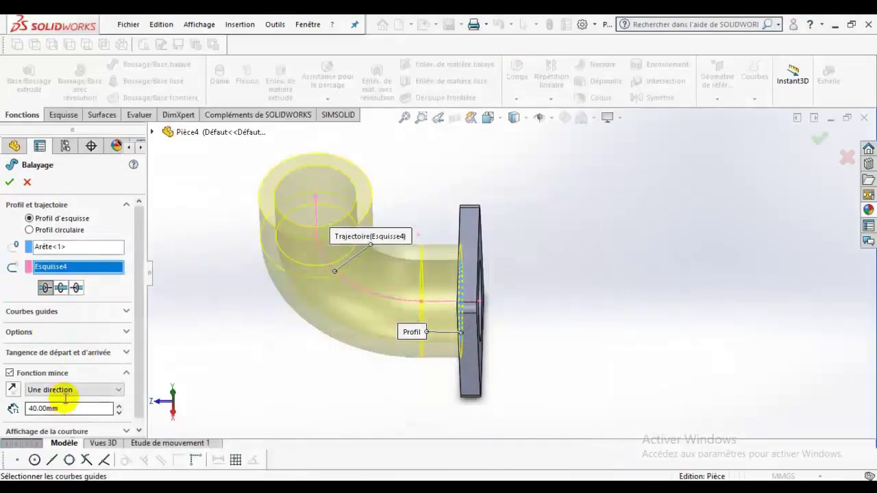
Step: Accept the thin sweep to create the hollow elbow pipe, and inspect its open end
left_click(9, 180)
middle_click_drag(532, 362, 529, 254)
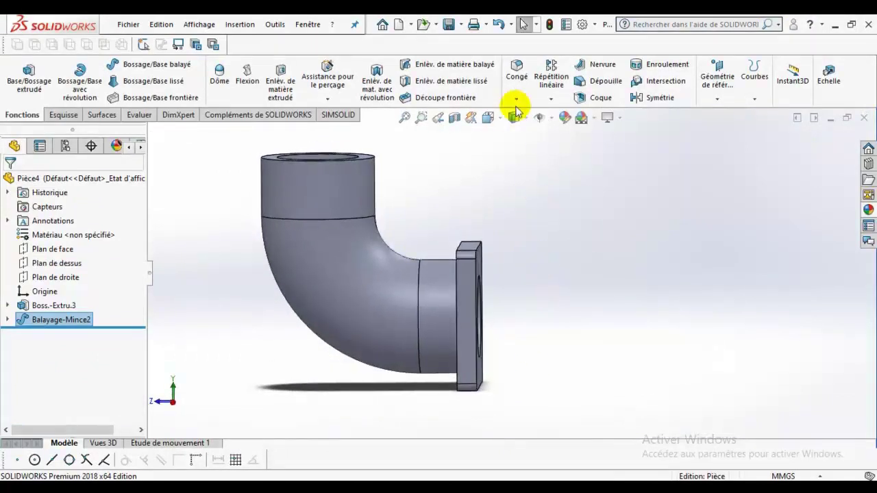
middle_click_drag(534, 300, 532, 343)
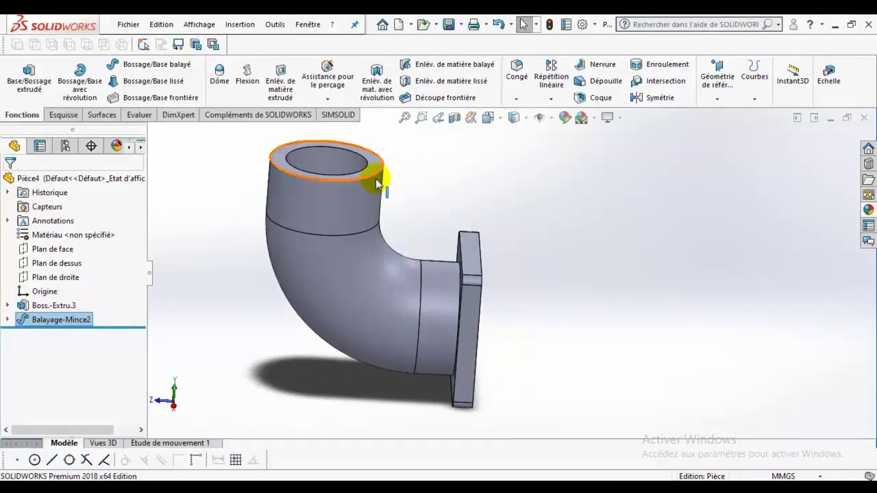
key("z")
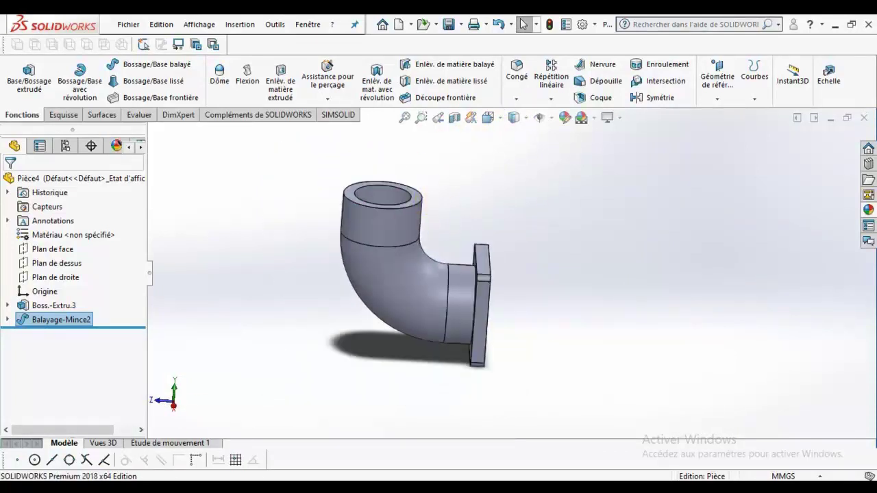
Step: Inspect the square flange's outer face and the pipe's open end face, and consult the reference drawing in Photos
left_click(411, 204)
middle_click_drag(411, 204, 532, 303)
left_click(503, 284)
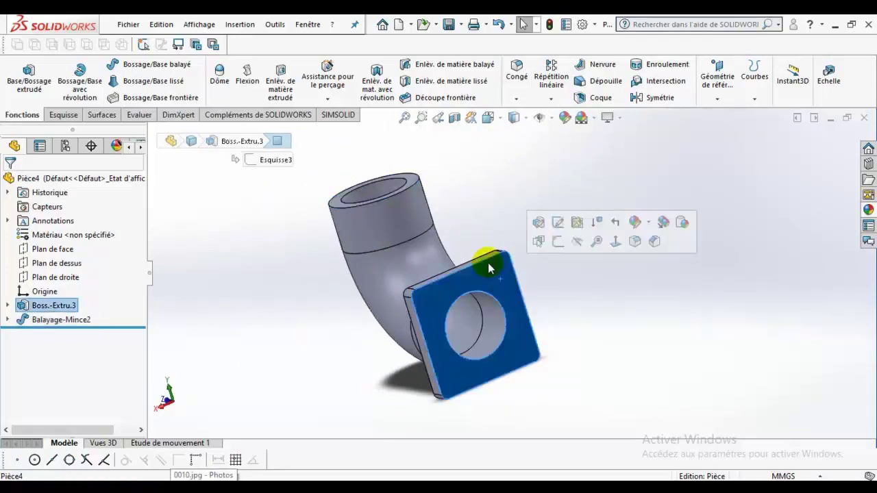
left_click(408, 184)
left_click(210, 466)
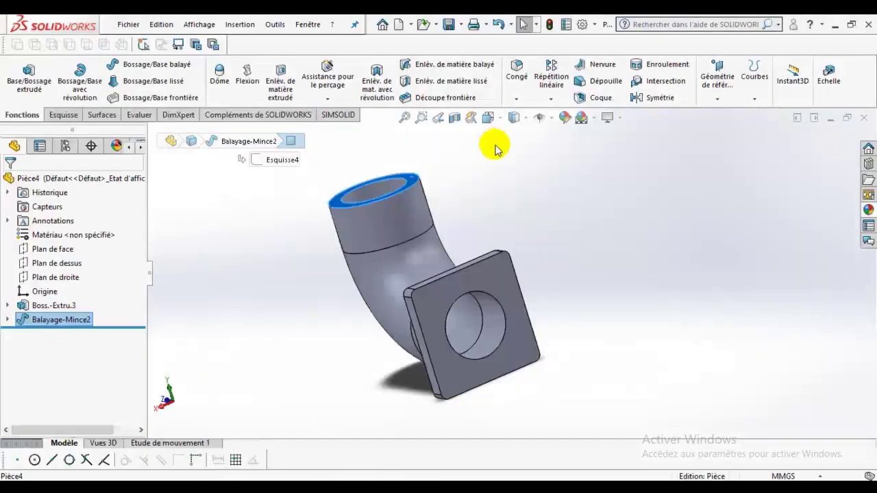
Step: Start a sketch on the ring-shaped face at the pipe's open end, with the view normal to it
mouse_move(495, 146)
middle_mouse_down()
mouse_move(513, 270)
mouse_move(489, 269)
middle_mouse_up()
left_click(518, 251)
left_click(460, 250)
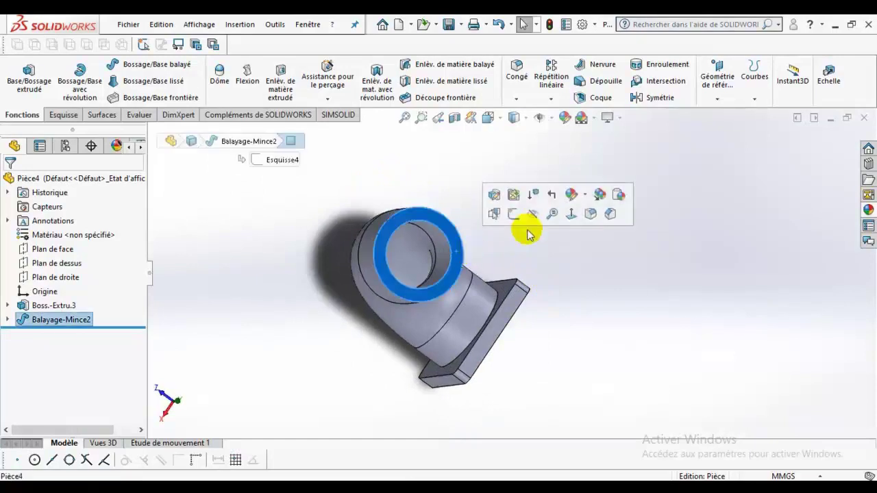
left_click(568, 216)
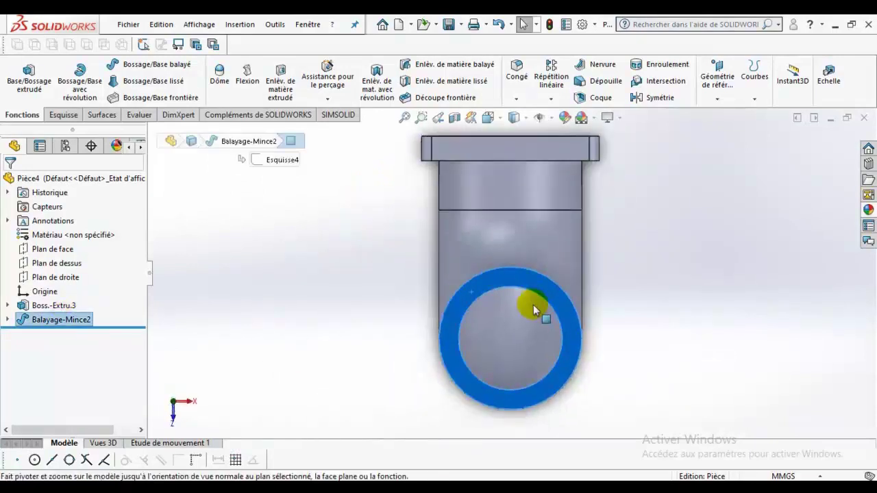
right_click(539, 280)
left_click(568, 197)
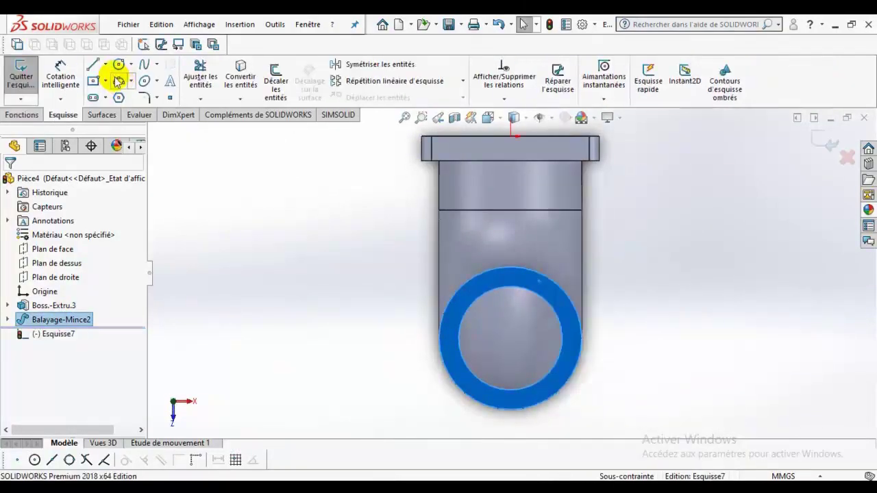
Step: Draw a centre rectangle about 367 mm wide around the pipe's end, centred on the pipe's axis
left_click(106, 80)
left_click(96, 113)
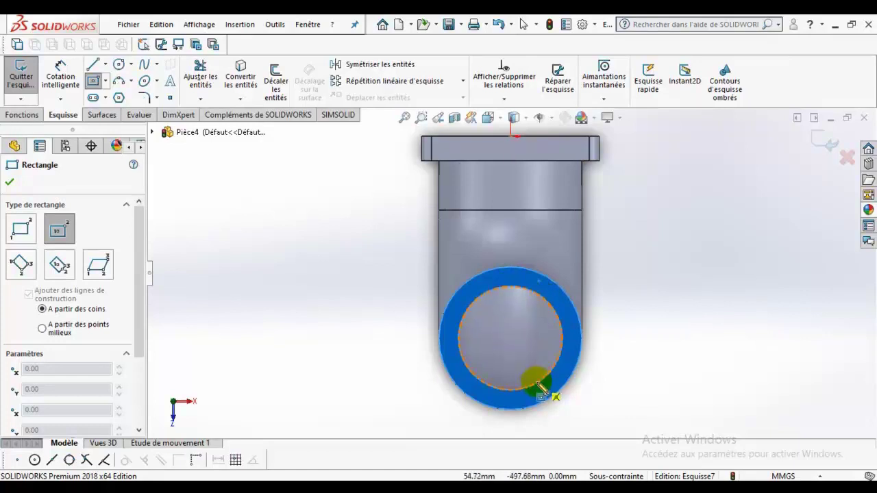
left_click(510, 339)
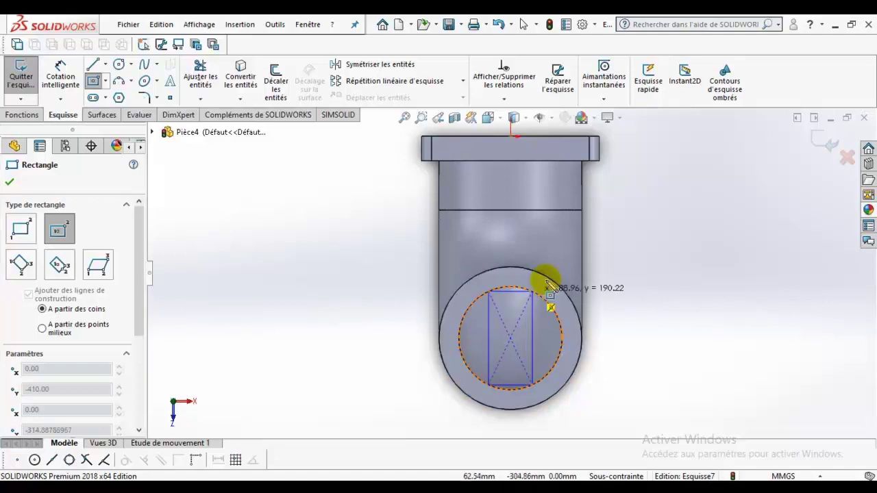
left_click(600, 254)
Step: Dimension the rectangle's vertical side and set it to 360 mm, checking the value against the reference drawing
left_click(79, 75)
left_click(601, 379)
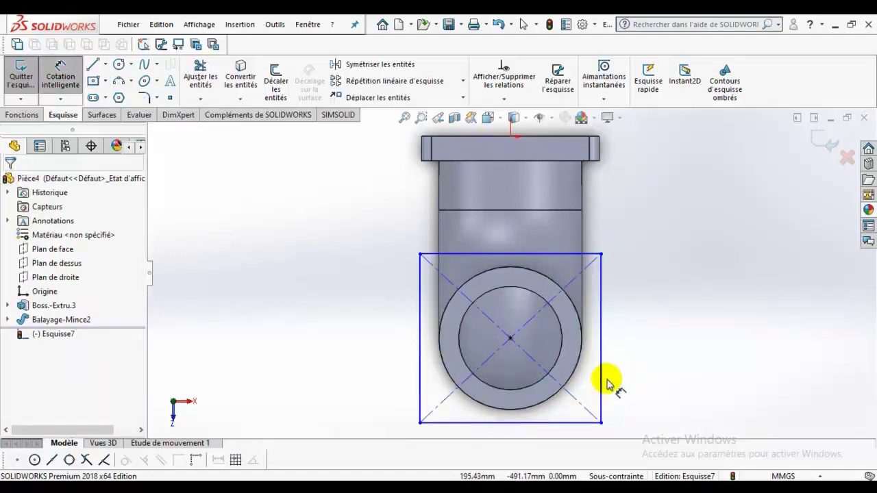
left_click(723, 348)
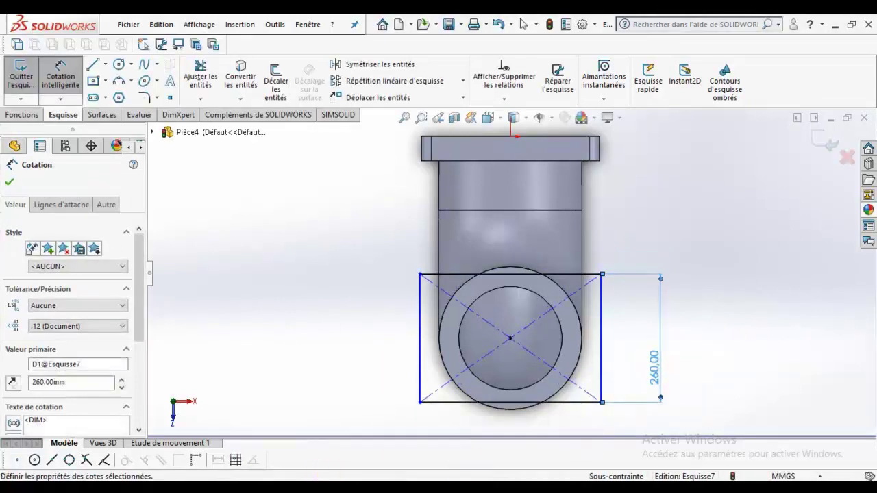
key("alt+Tab")
key("alt+Tab")
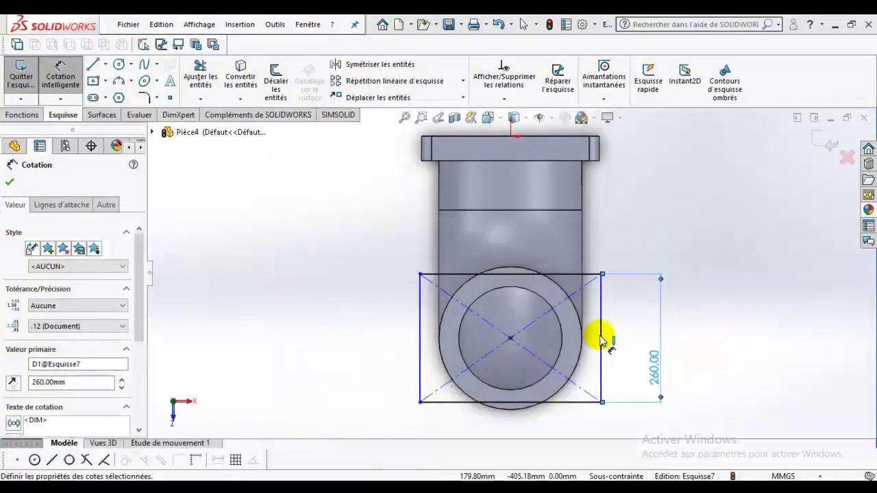
left_click(657, 344)
type("360")
key("Return")
Step: Dimension the rectangle's horizontal side and set it to 360 mm
left_click(560, 427)
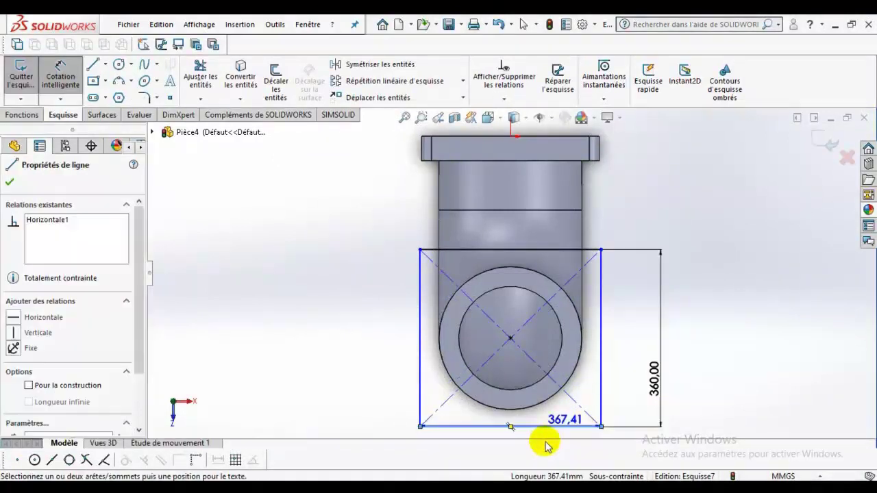
scroll(518, 411, "up", 2)
scroll(513, 377, "down", 2)
left_click(522, 369)
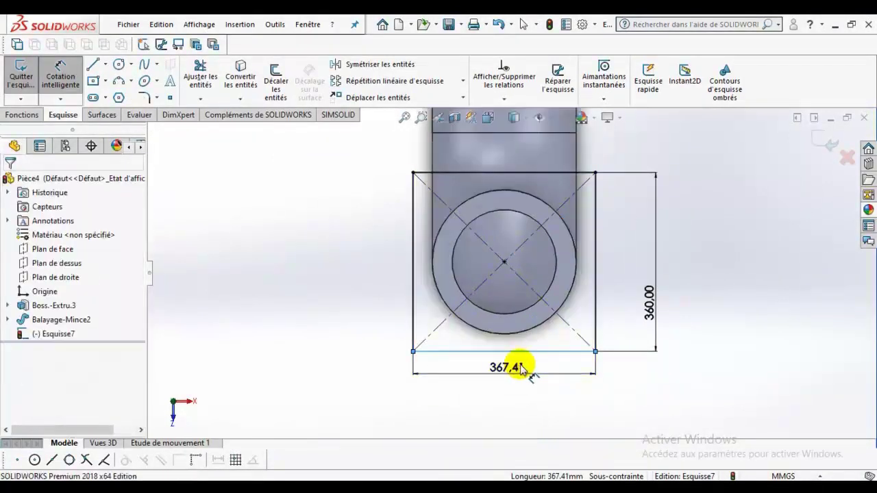
type("360")
key("Return")
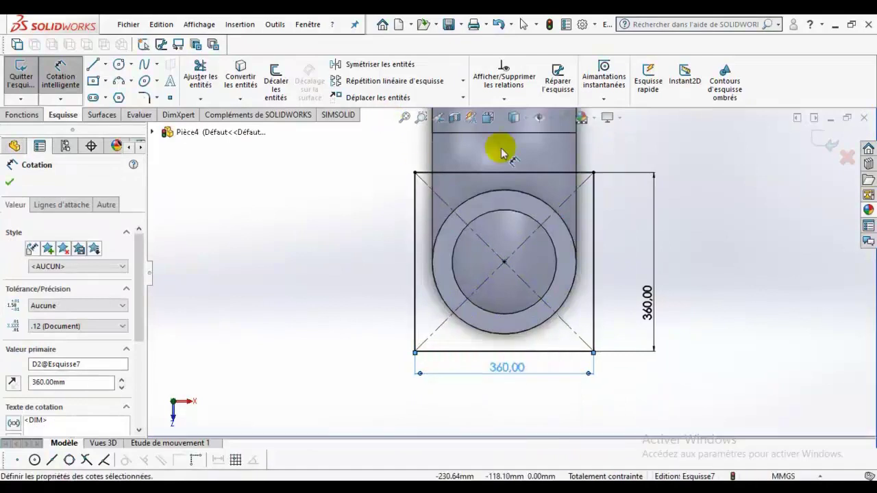
Step: Draw a circle from the rectangle's centre that coincides with the pipe's inner edge
middle_click_drag(355, 233, 339, 243)
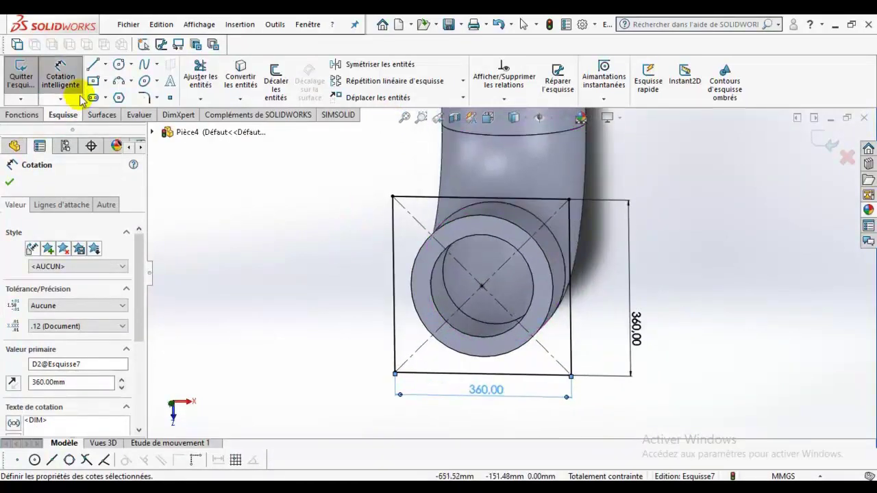
left_click(131, 64)
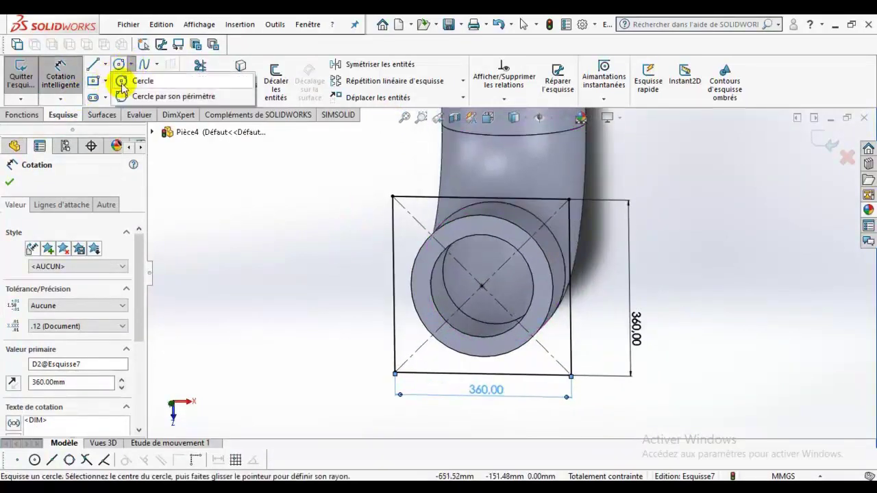
left_click(135, 78)
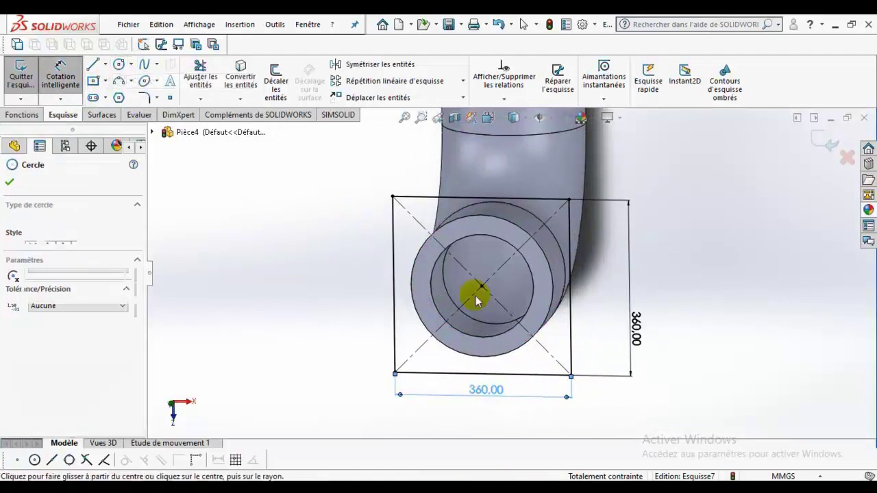
left_click(492, 238)
middle_click_drag(289, 254, 250, 274)
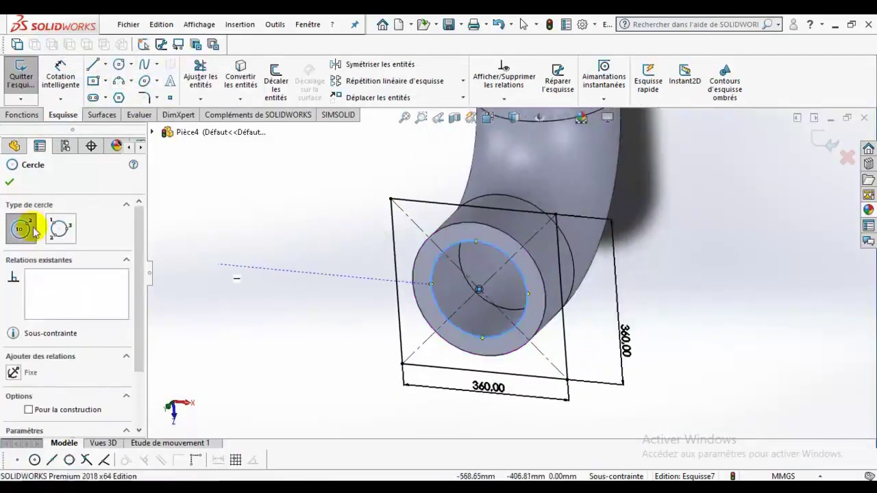
Step: Extrude the square profile with its circular hole 50 mm back over the pipe, merging the result
left_click(20, 115)
left_click(26, 100)
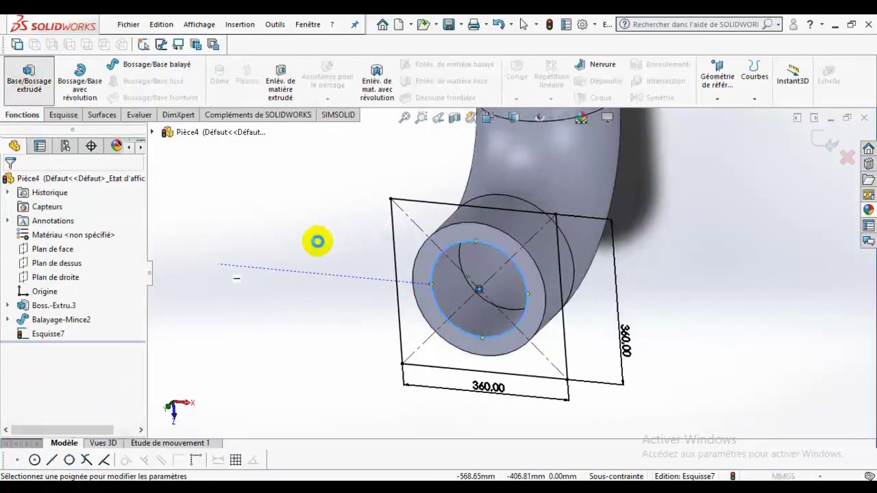
left_click(12, 259)
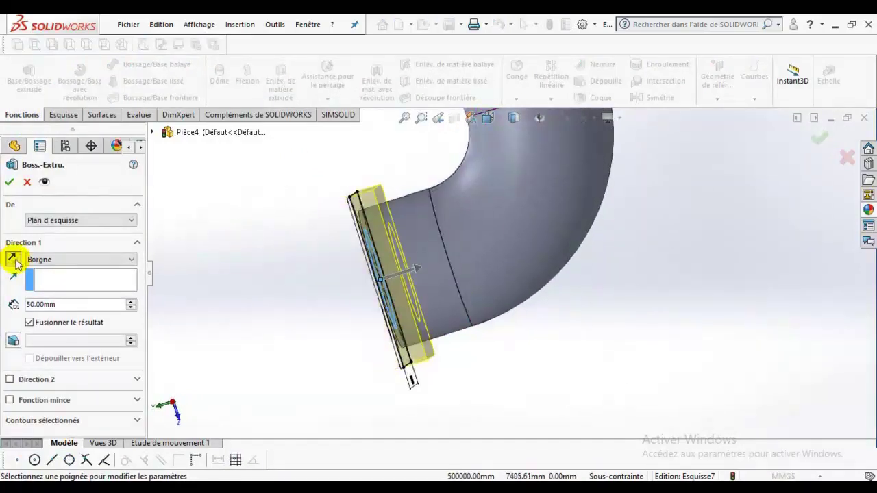
left_click(9, 183)
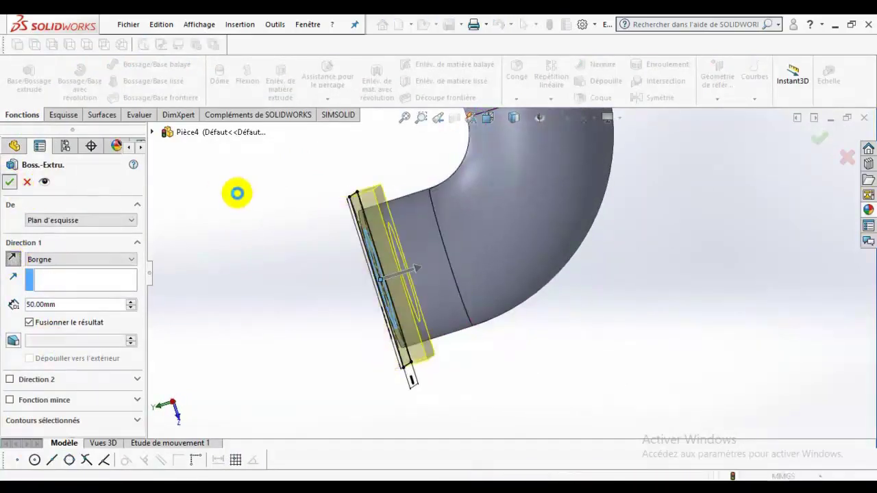
Step: Fillet the four corner edges of the new square flange with a 20 mm radius
middle_click_drag(284, 319, 339, 233)
left_click(516, 98)
left_click(528, 113)
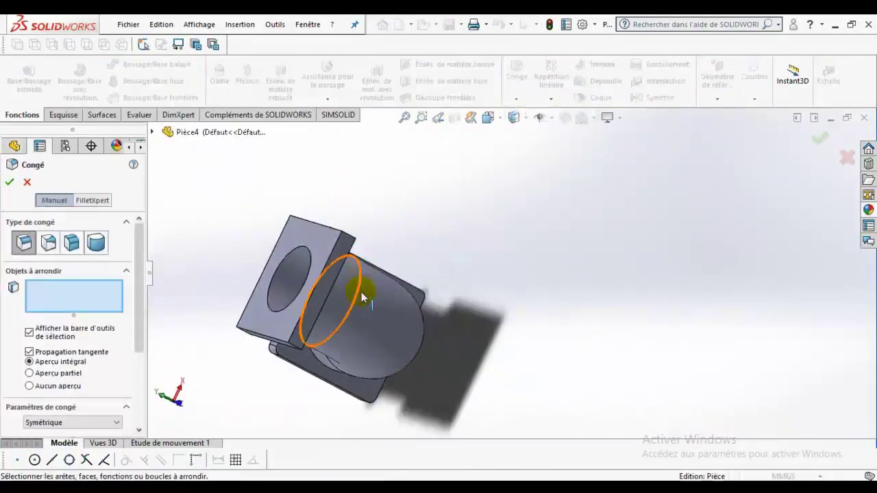
scroll(394, 195, "down", 5)
left_click(375, 213)
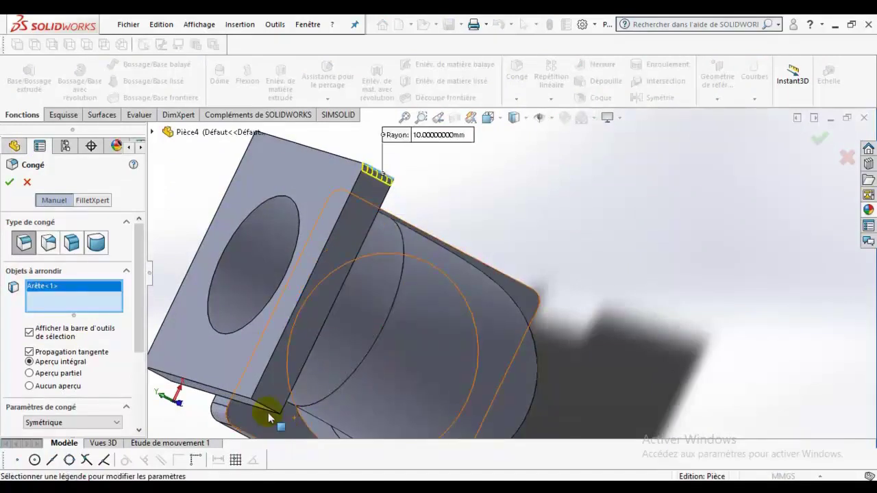
left_click(268, 415)
middle_click_drag(268, 415, 456, 348)
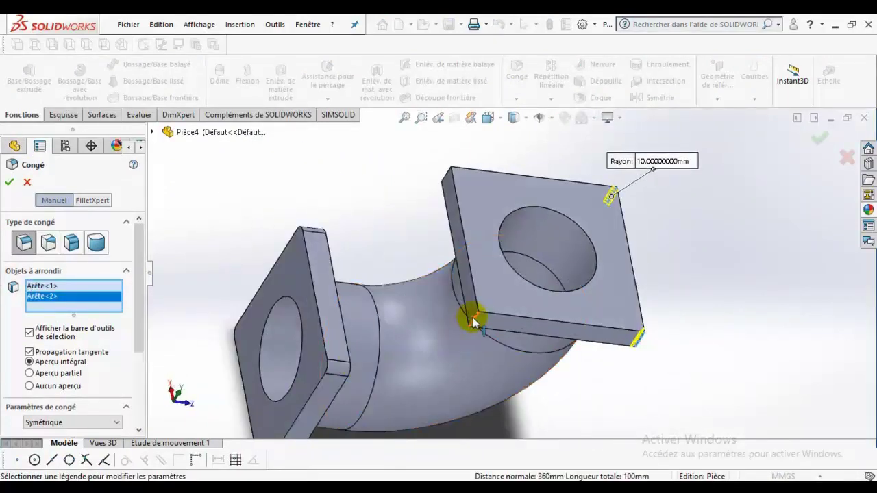
left_click(470, 295)
middle_click_drag(470, 294, 470, 251)
left_click(457, 183)
scroll(135, 331, "down", 3)
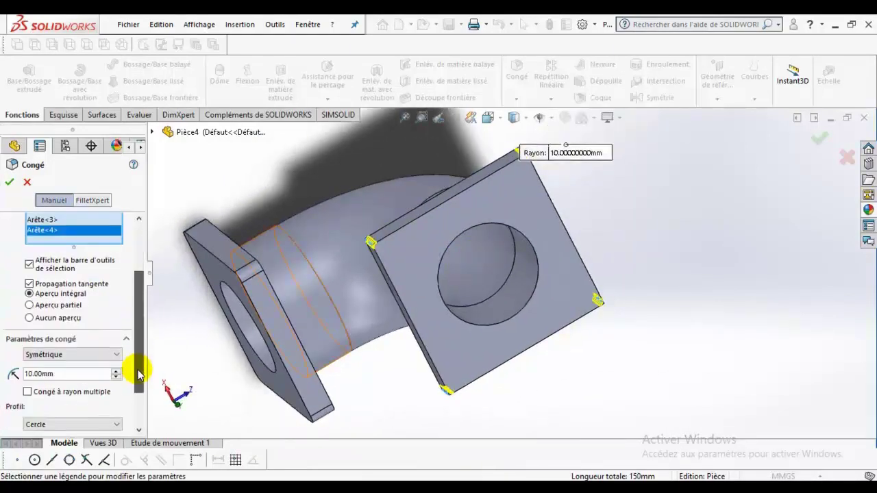
left_click(115, 371)
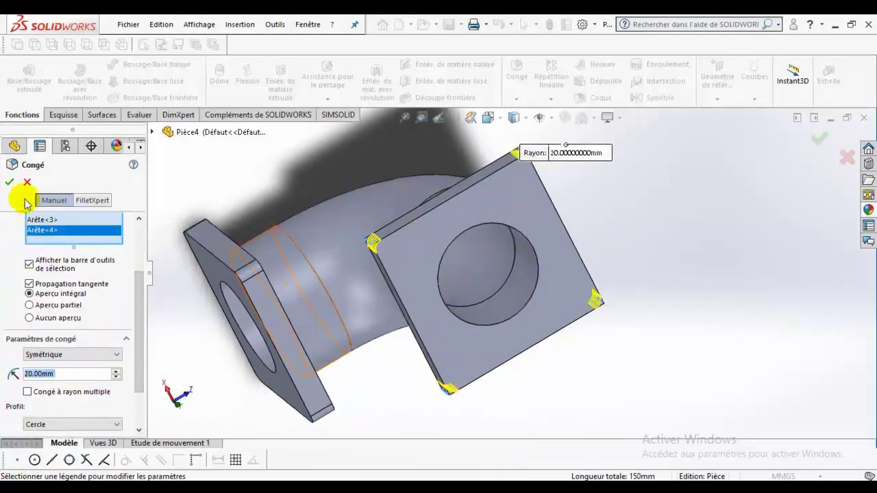
left_click(11, 183)
Step: Start a sketch on the first flange's outer face, with the view normal to it
middle_click_drag(464, 378, 487, 156)
middle_click_drag(557, 224, 511, 137)
scroll(545, 283, "down", 2)
left_click(550, 226)
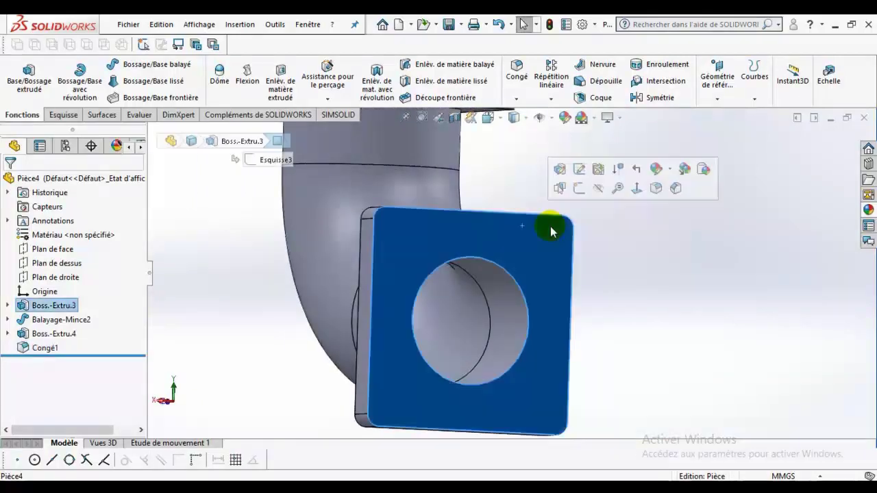
left_click(636, 188)
right_click(555, 272)
left_click(585, 199)
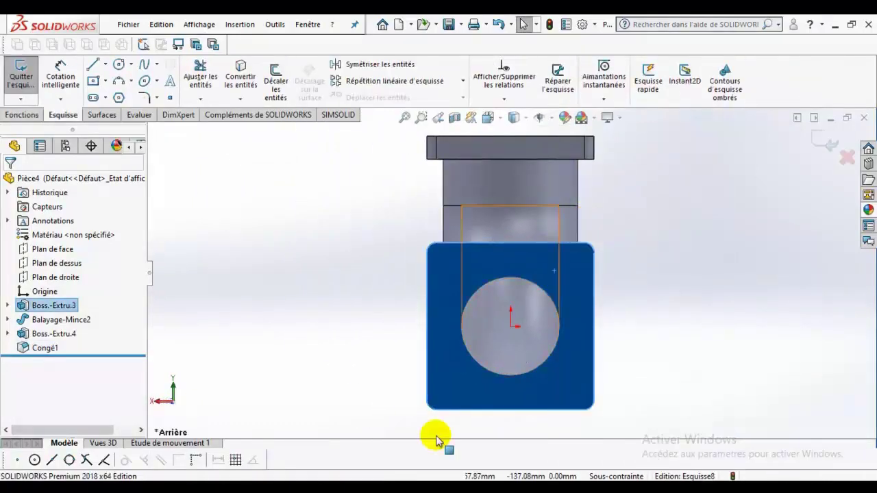
Step: Switch to the reference drawing in Photos, erase all the coloured ink markings, and leave drawing mode
key("alt+Tab")
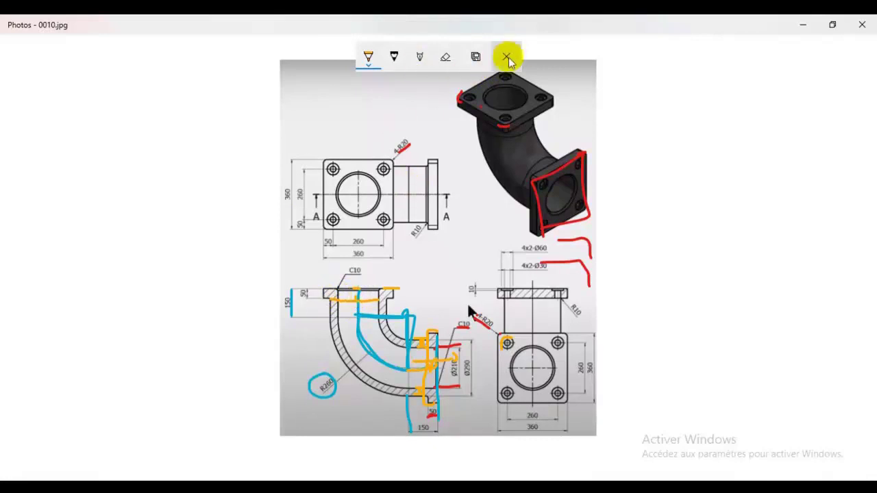
left_click(446, 58)
left_click(463, 94)
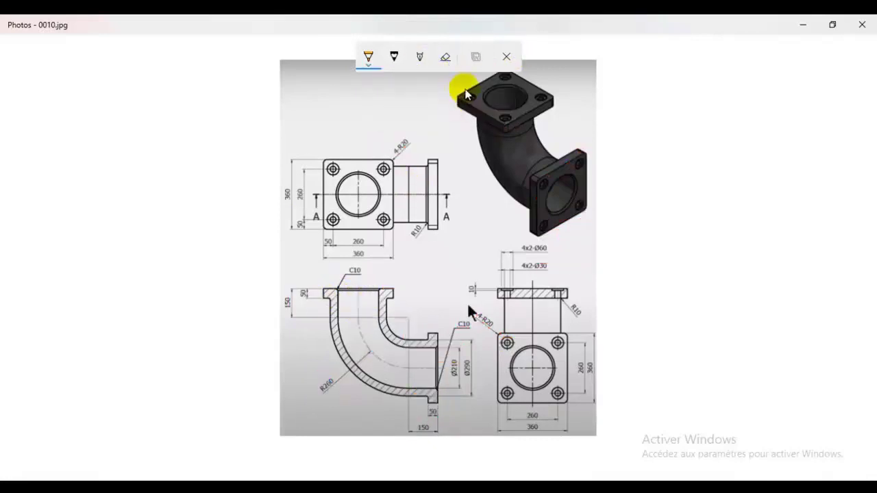
left_click(508, 58)
Step: Examine the flange bolt holes' diameters, counterbore depth and spacing in the drawing's section, front, plan and isometric views
scroll(313, 347, "up", 6)
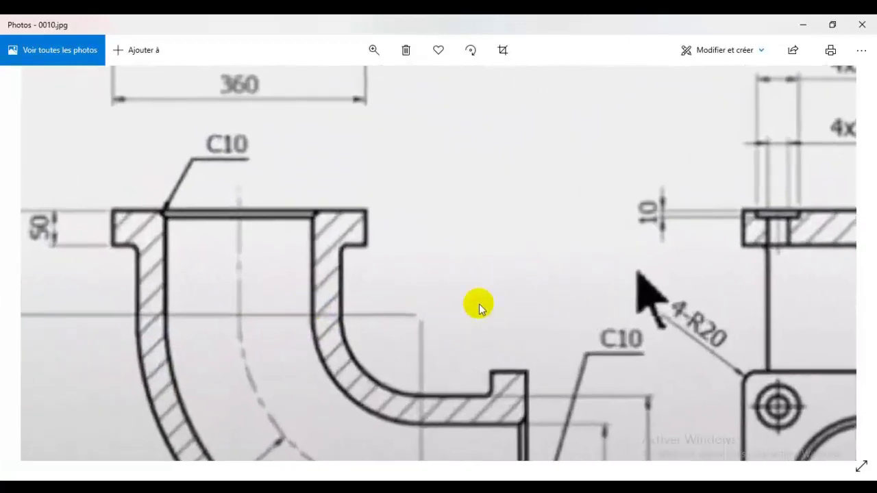
mouse_move(479, 305)
left_mouse_down()
mouse_move(661, 265)
mouse_move(305, 264)
left_mouse_up()
left_click_drag(560, 305, 513, 295)
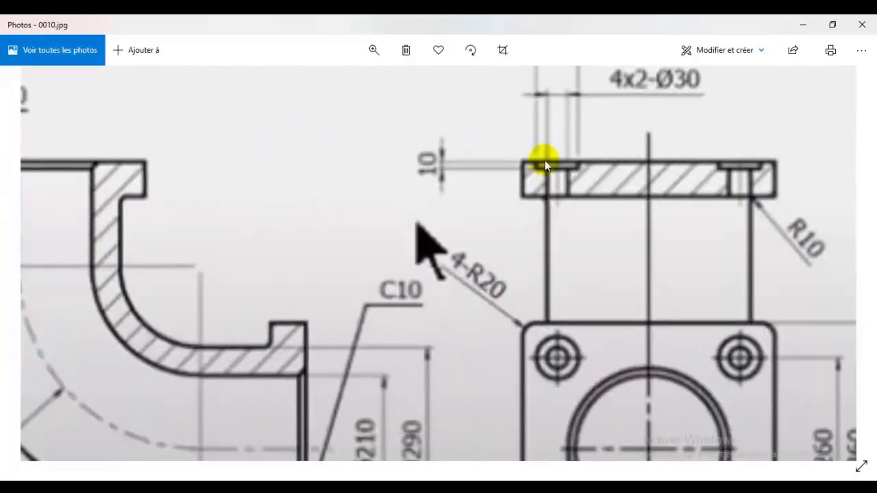
left_click_drag(583, 158, 596, 268)
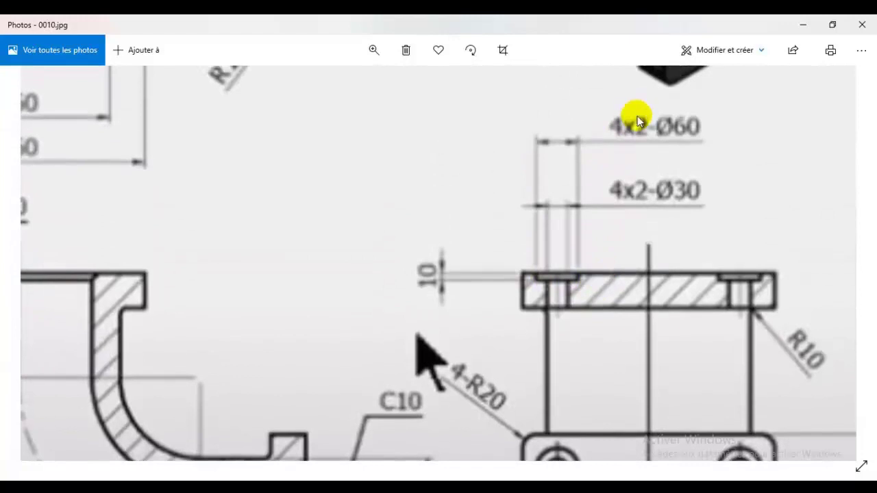
left_click_drag(622, 168, 602, 146)
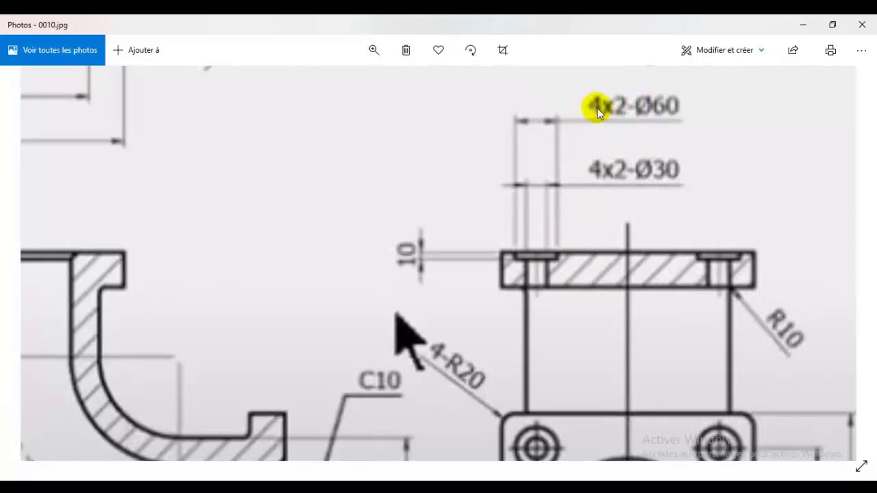
left_click_drag(653, 272, 653, 196)
left_click_drag(582, 250, 578, 77)
left_click_drag(532, 209, 532, 219)
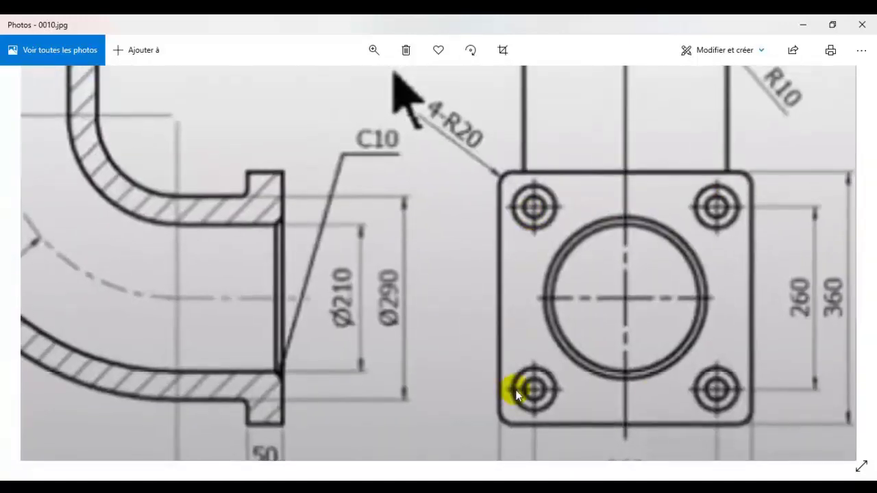
mouse_move(385, 198)
left_mouse_down()
mouse_move(634, 369)
mouse_move(654, 469)
left_mouse_up()
left_click_drag(345, 190, 348, 258)
left_click_drag(367, 153, 364, 292)
left_click_drag(222, 254, 183, 247)
left_click_drag(468, 275, 253, 371)
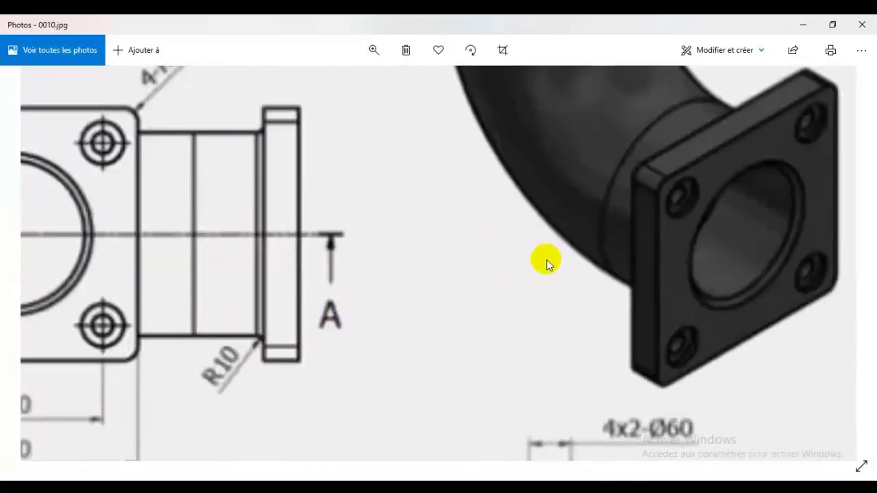
Step: Ink over the Ø60 counterbore and Ø30 bolt hole in the drawing's section, front and isometric views
scroll(548, 262, "down", 5)
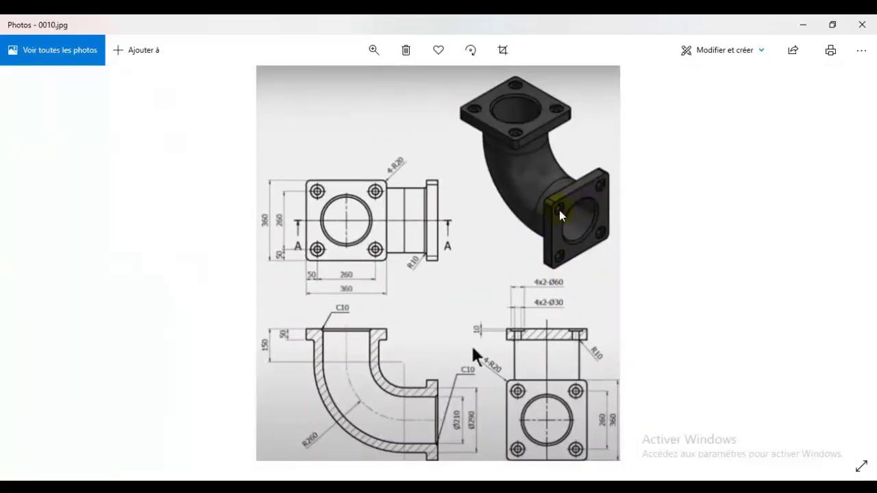
scroll(541, 346, "up", 4)
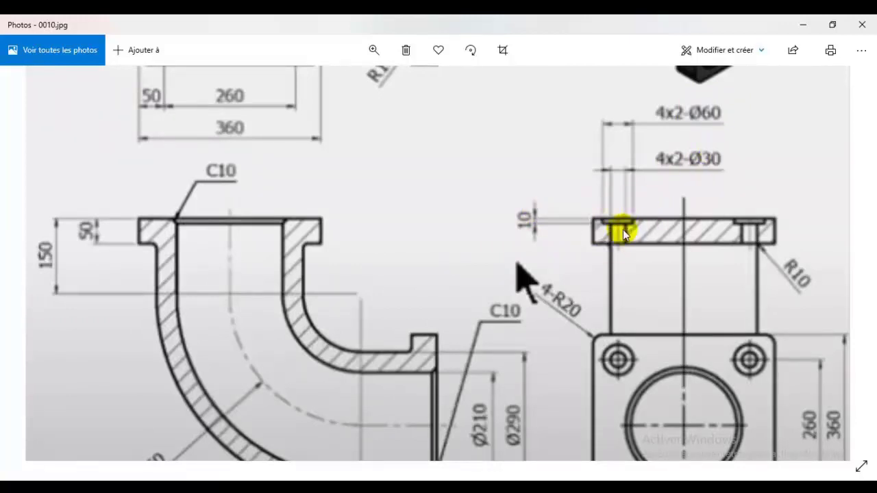
left_click(748, 55)
left_click(639, 113)
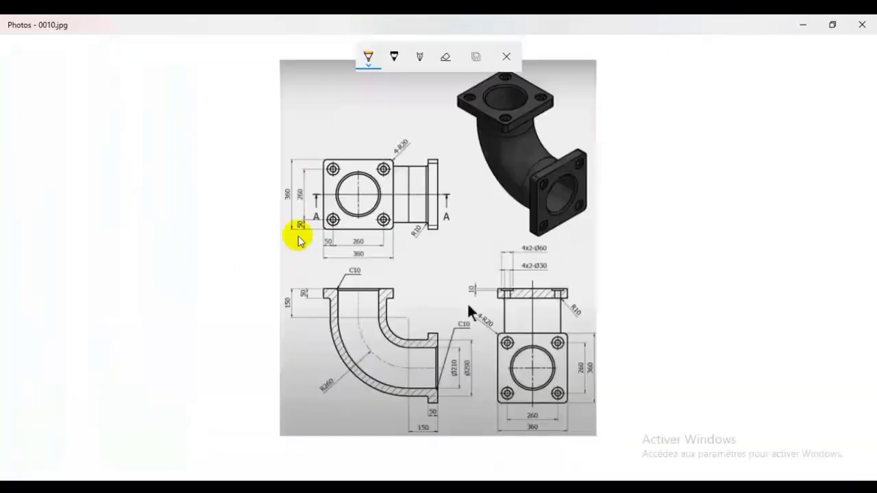
left_click(370, 60)
left_click(521, 17)
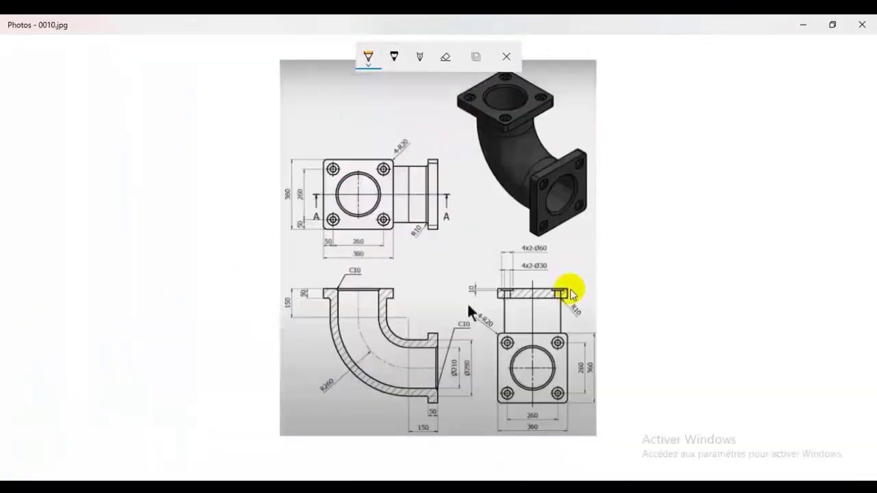
left_click_drag(512, 286, 513, 287)
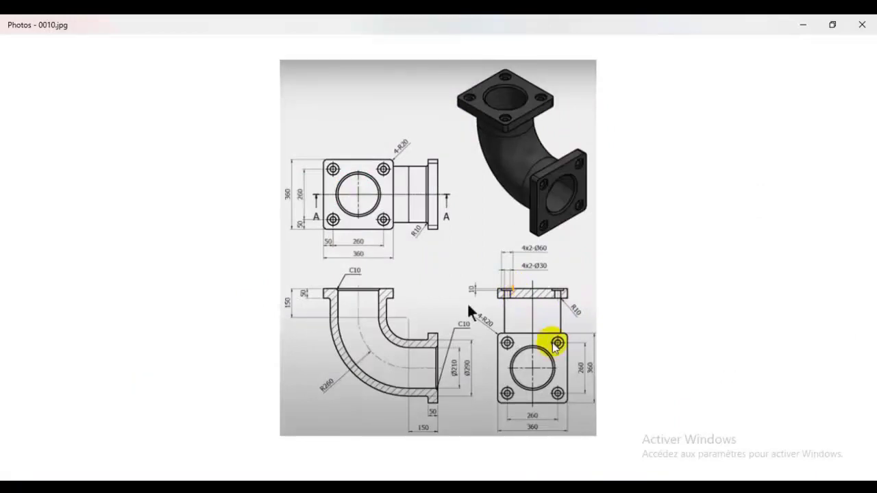
mouse_move(571, 340)
left_mouse_down()
mouse_move(561, 348)
mouse_move(570, 347)
left_mouse_up()
left_click_drag(552, 254, 533, 253)
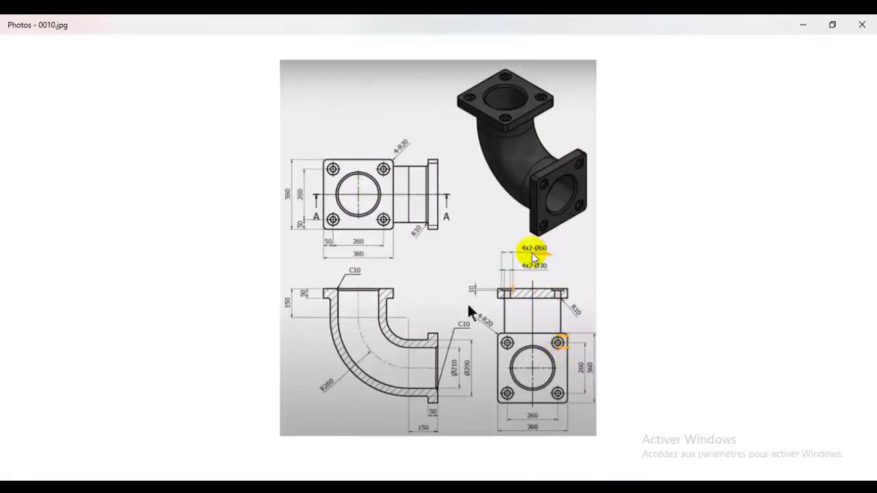
left_click_drag(500, 290, 513, 290)
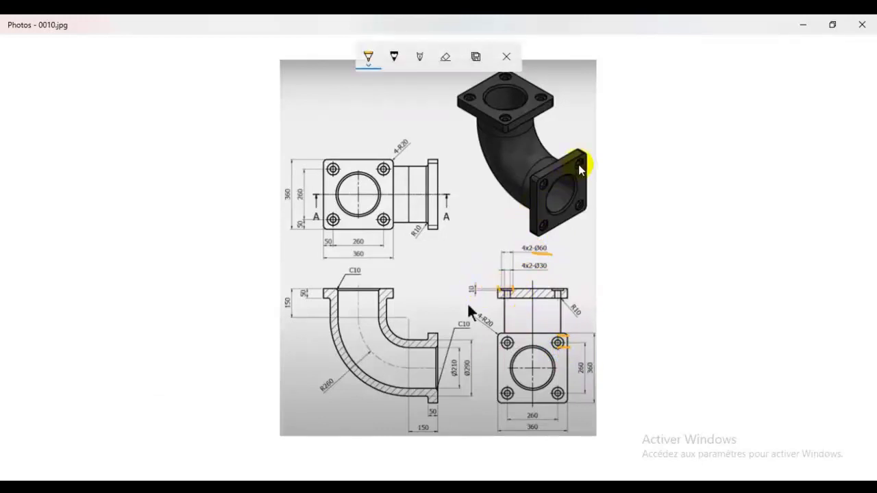
left_click_drag(578, 164, 581, 166)
left_click_drag(539, 265, 541, 255)
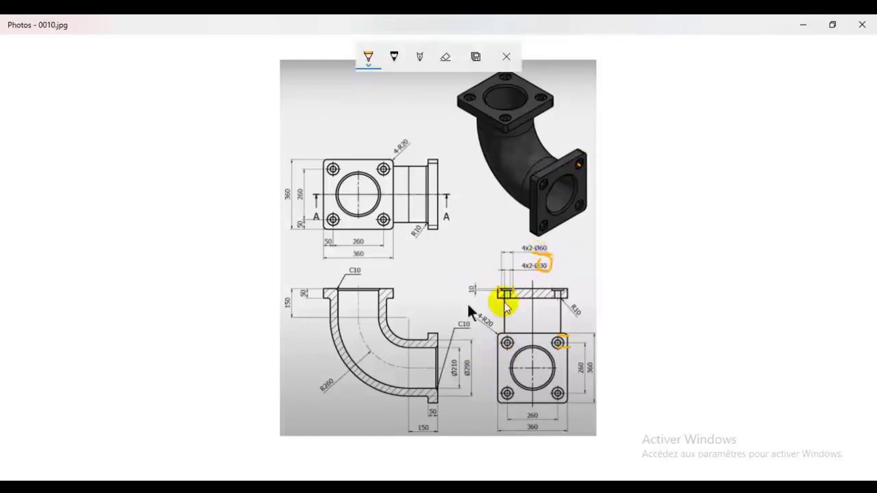
left_click_drag(506, 288, 508, 311)
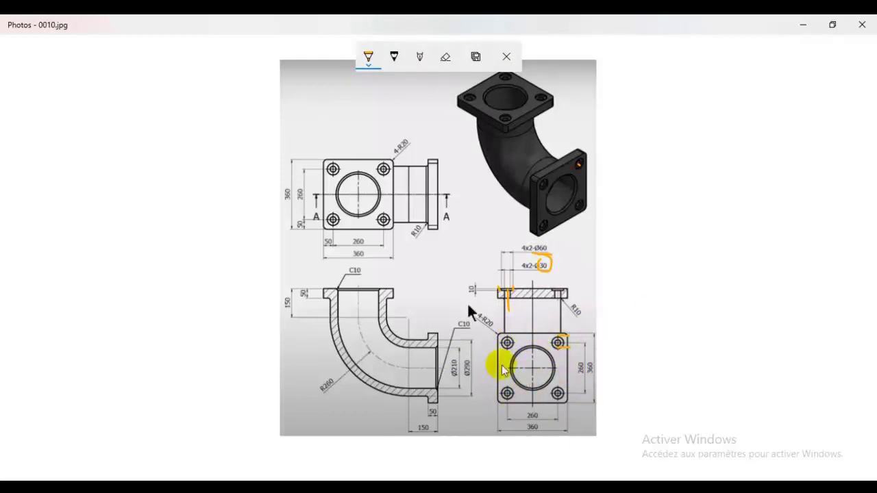
Step: Discard the drawing's ink markings, leave drawing mode and switch back to the flange sketch in SOLIDWORKS with nothing selected
left_click(507, 57)
left_click(380, 282)
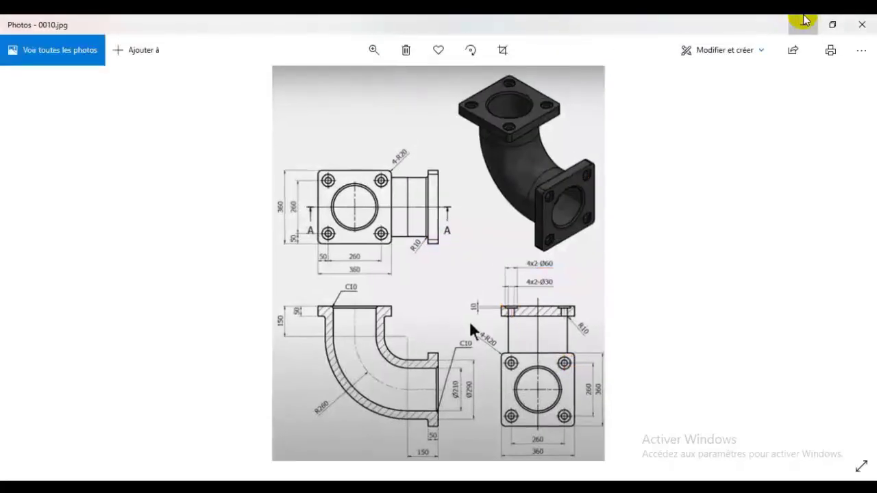
left_click(804, 22)
right_click(454, 255)
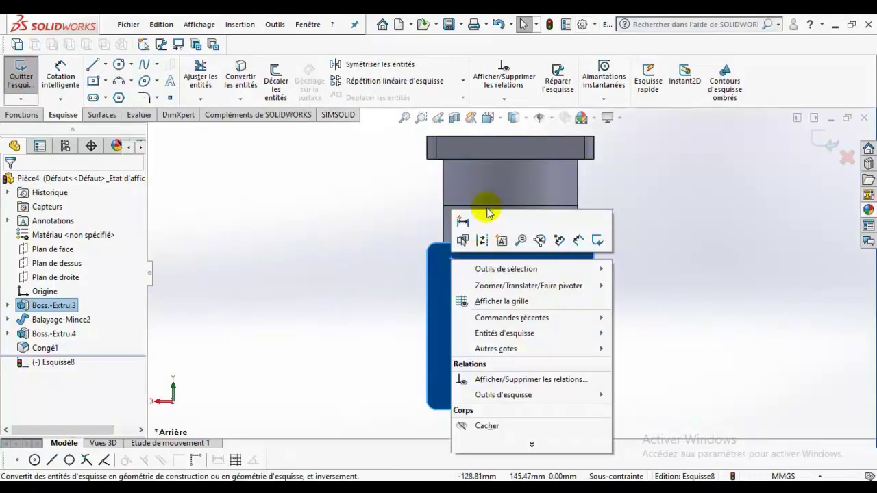
left_click(221, 168)
Step: Sketch a circle near the upper-left corner of the flange face and set its diameter to 60 mm
left_click(132, 64)
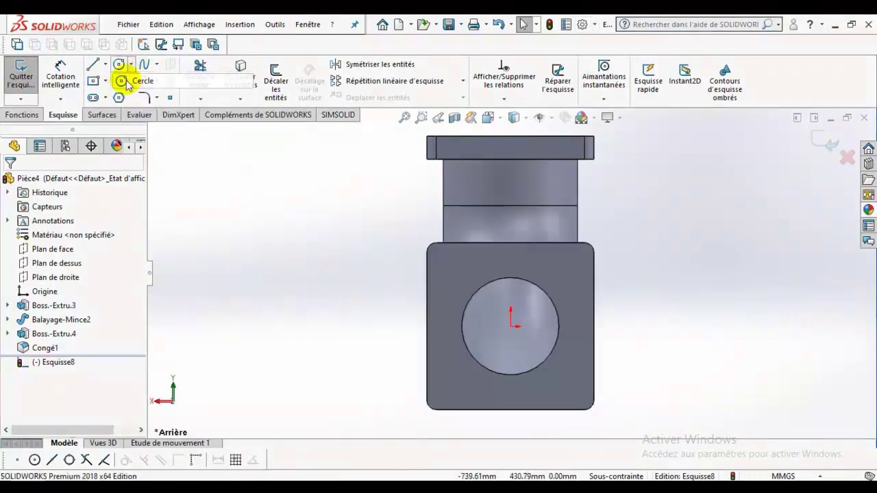
left_click(140, 76)
left_click(446, 261)
left_click(456, 269)
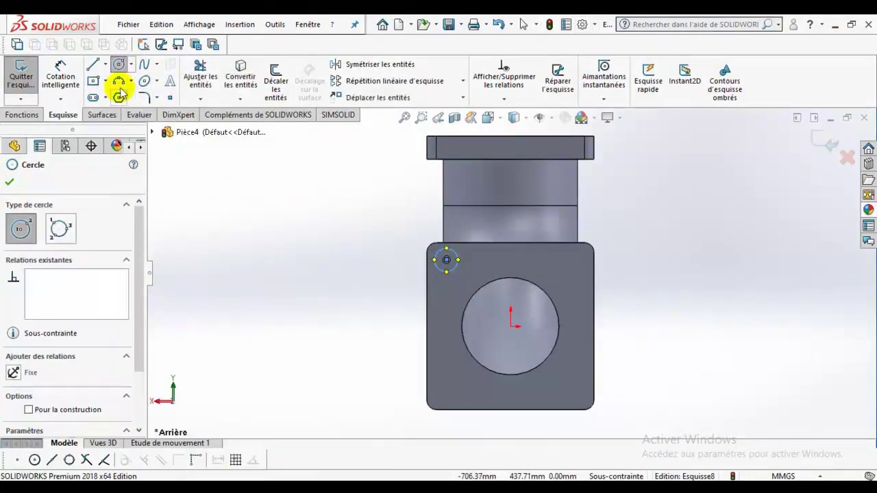
left_click(72, 67)
left_click(437, 260)
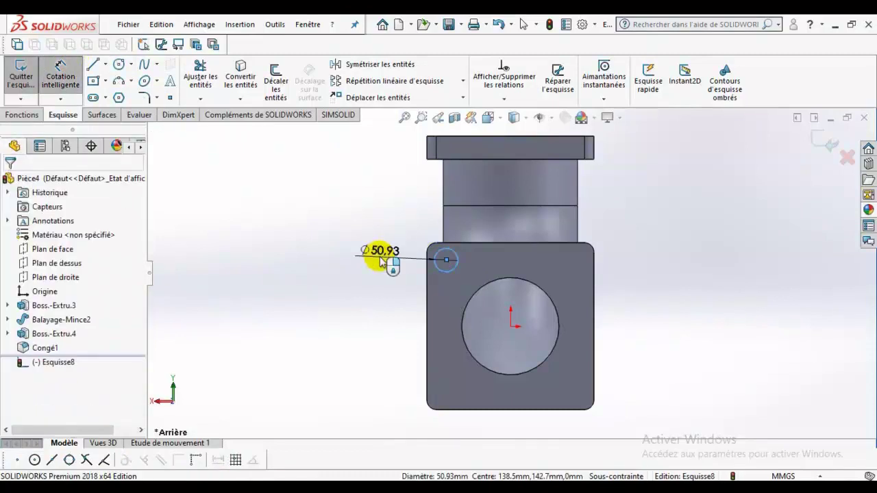
left_click(377, 259)
key("Return")
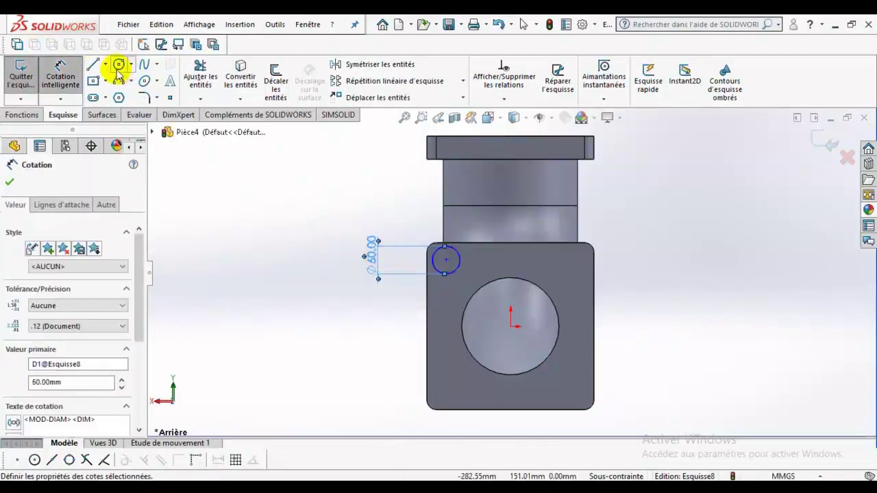
Step: Sketch a second circle concentric with the 60 mm circle and set its radius to 15 mm
left_click(133, 65)
left_click(142, 80)
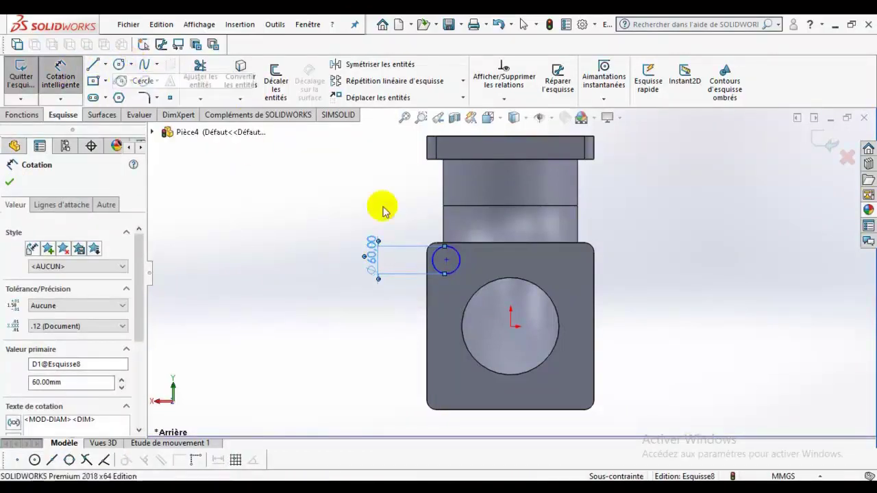
left_click(446, 260)
left_click(455, 261)
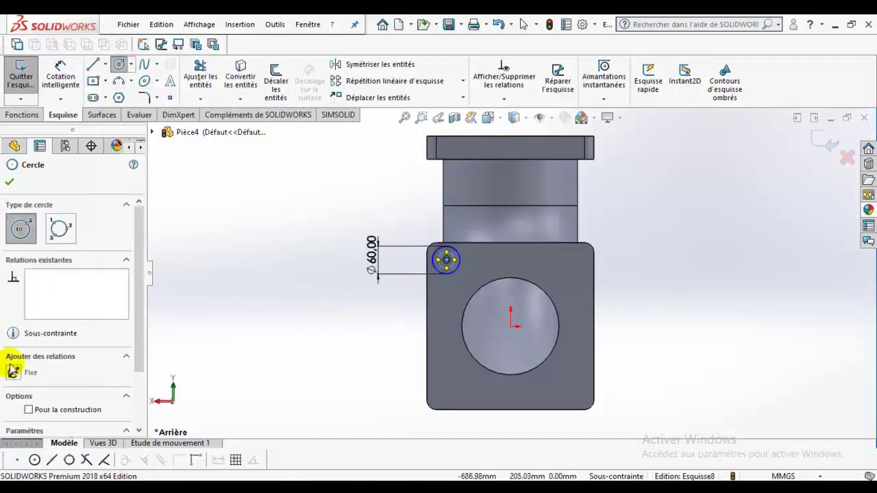
scroll(141, 383, "down", 3)
left_click(91, 405)
left_click_drag(91, 405, 4, 433)
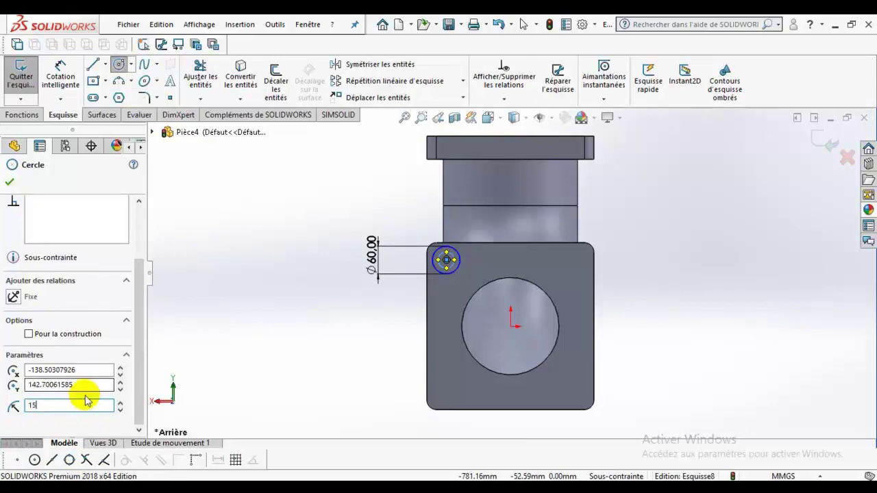
left_click(35, 406)
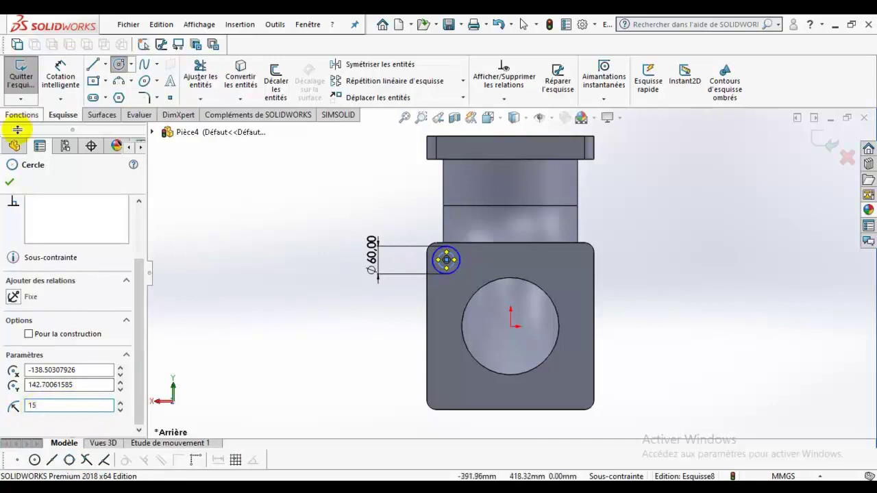
left_click(9, 181)
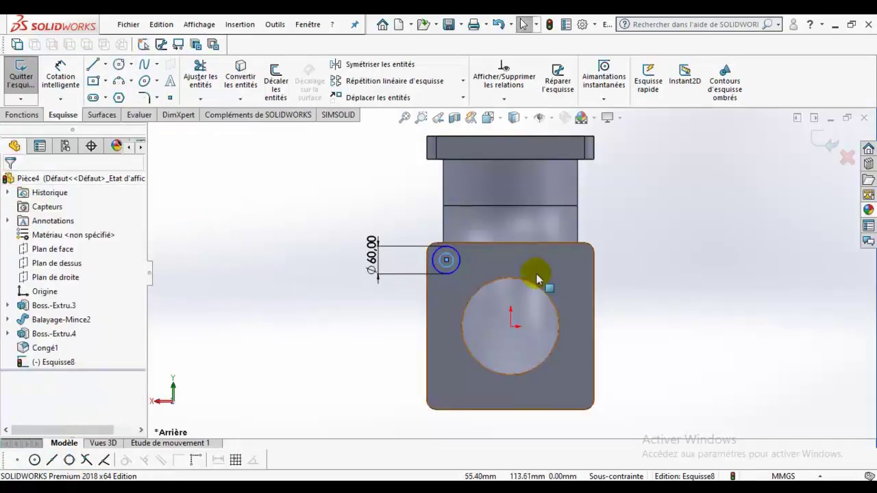
Step: Check the hole spacing in the reference drawing and dimension the circles' centre 50 mm below the flange's upper edge
scroll(542, 274, "down", 3)
key("z")
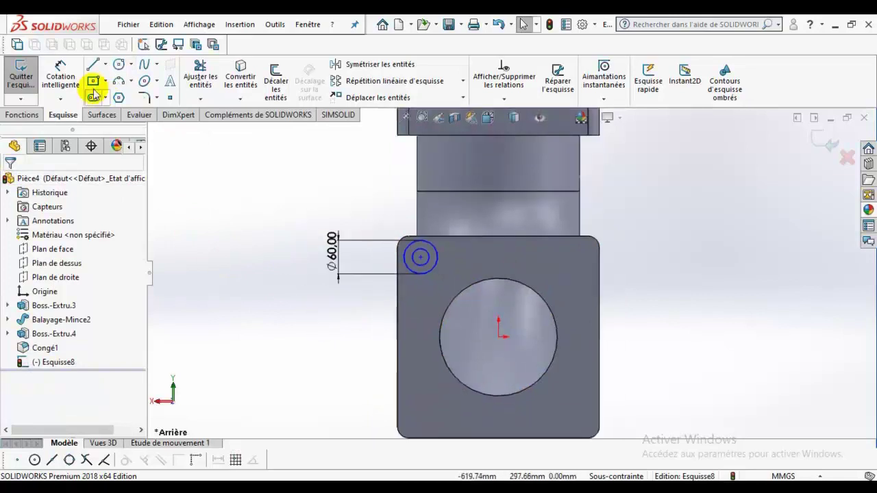
key("z")
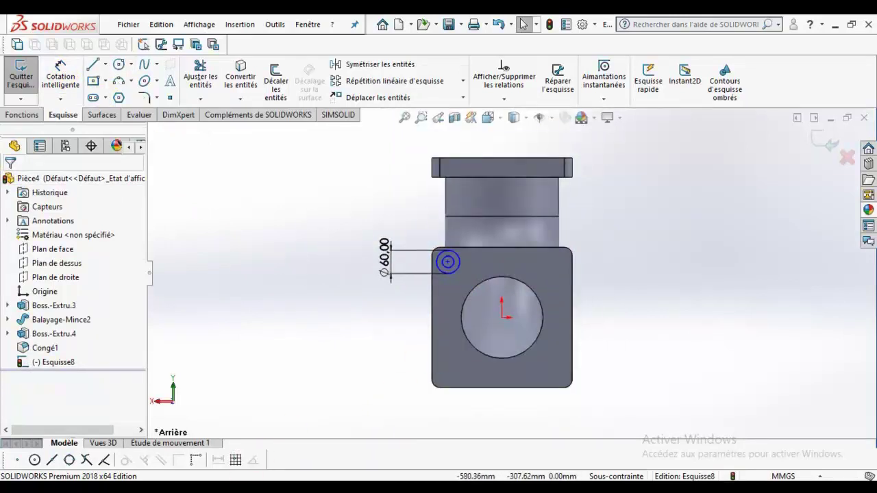
key("alt+Tab")
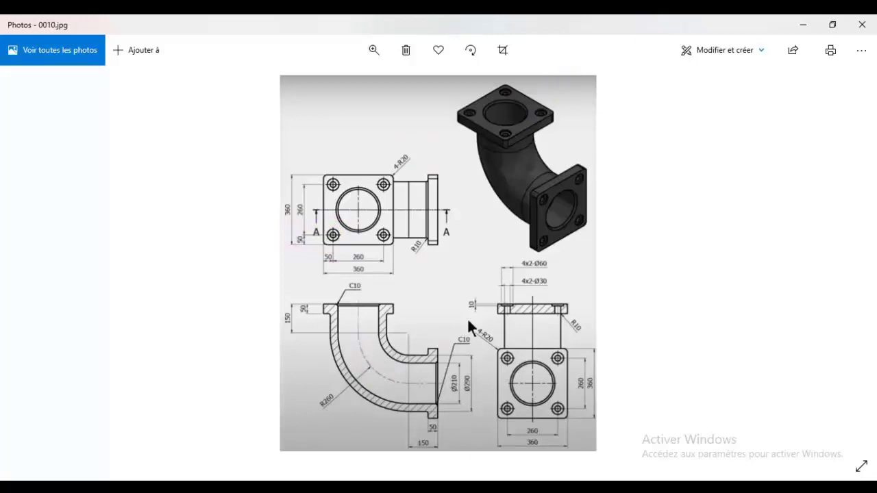
key("alt+Tab")
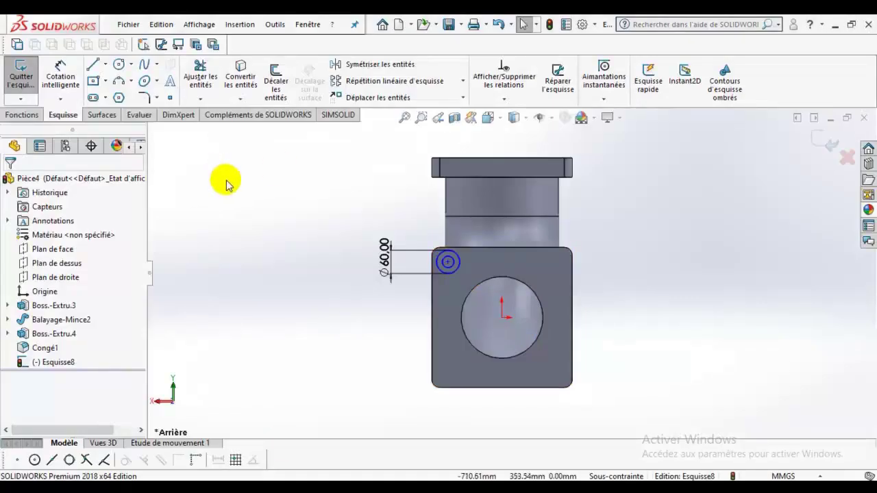
scroll(452, 274, "down", 4)
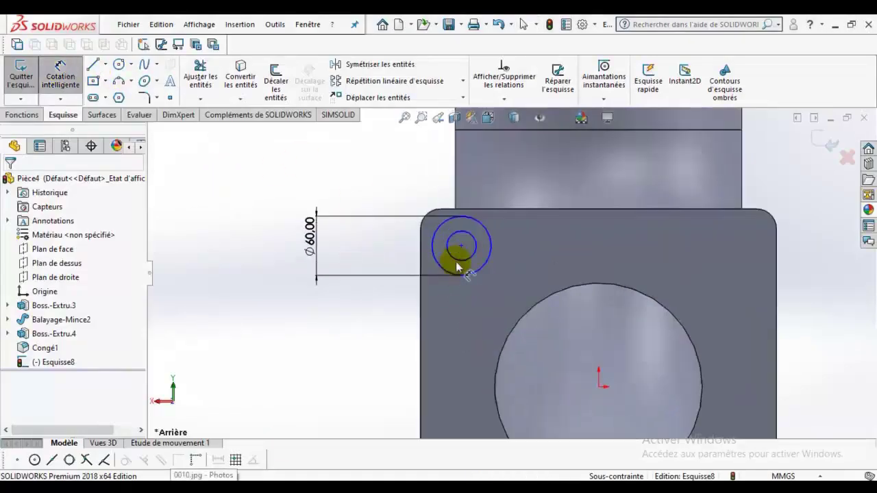
left_click(462, 250)
left_click(495, 212)
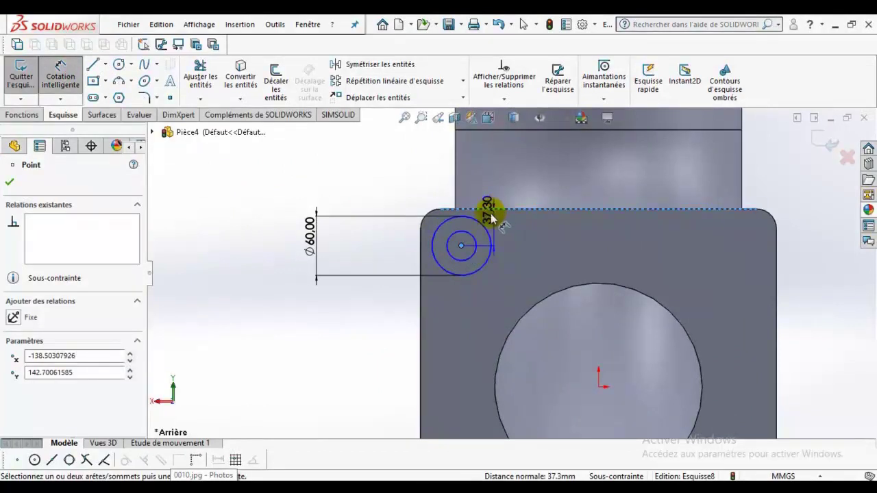
left_click(281, 211)
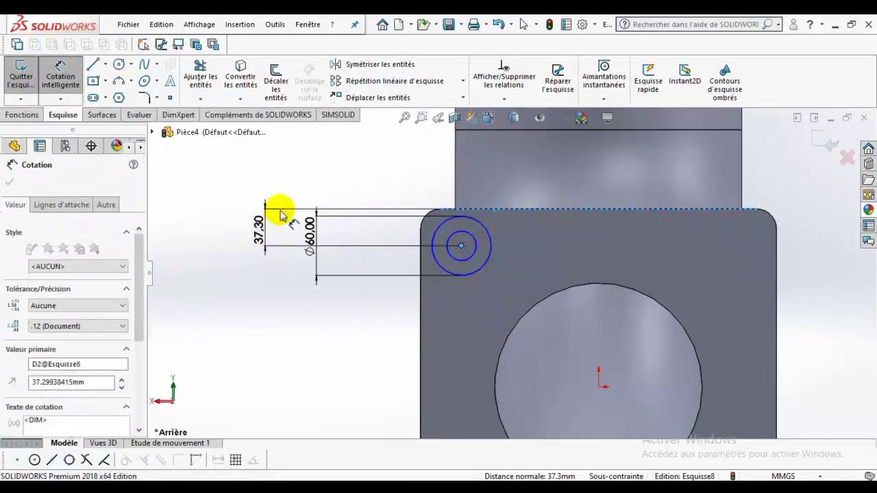
type("50")
key("Return")
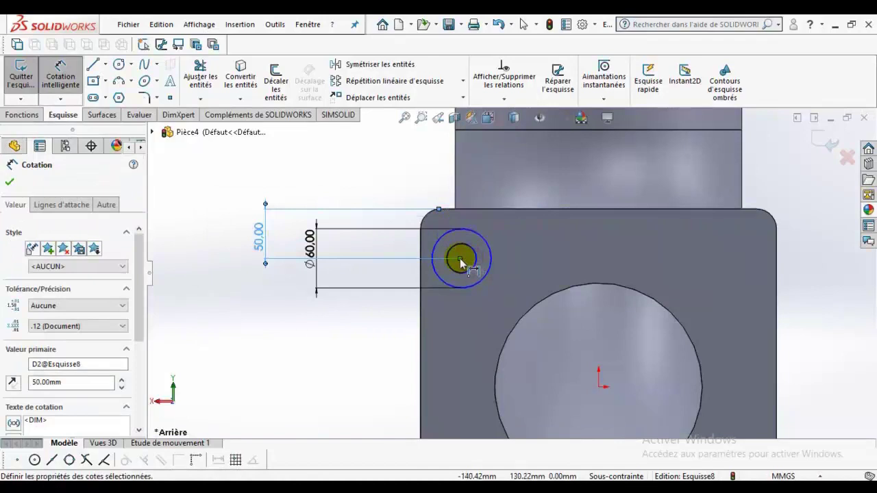
Step: Dimension the circles' centre 50 mm horizontally from the flange's left edge
left_click(60, 77)
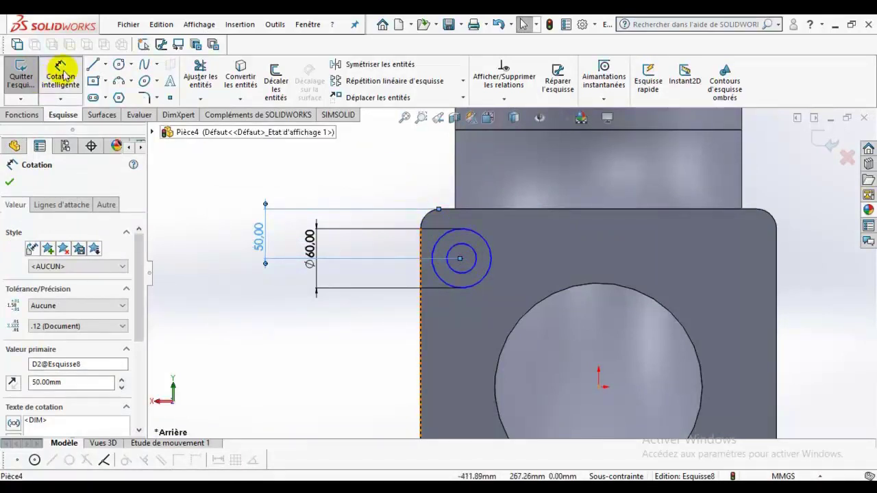
left_click(474, 268)
left_click(420, 257)
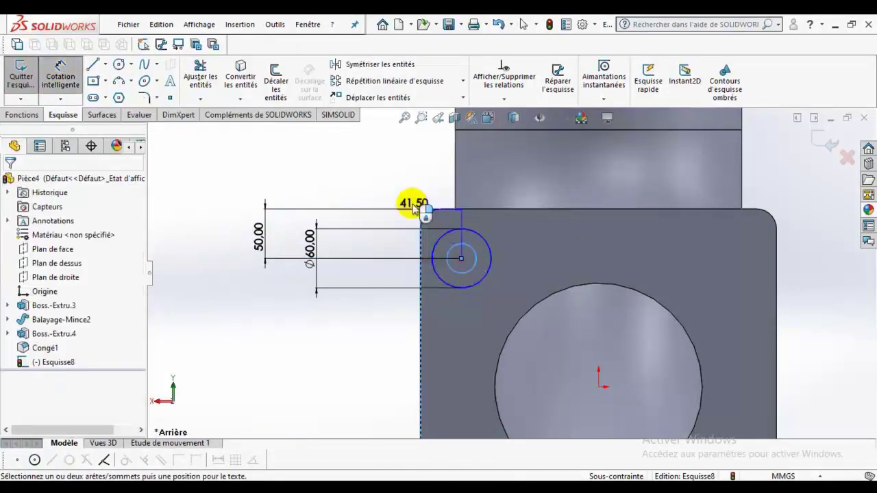
left_click(391, 176)
type("50")
key("Return")
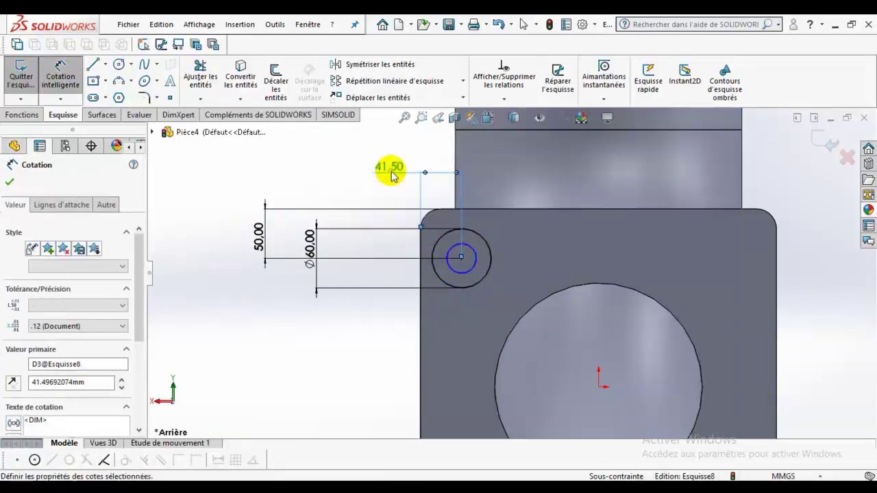
Step: Add a 30 mm diameter dimension to the inner circle
left_click(468, 257)
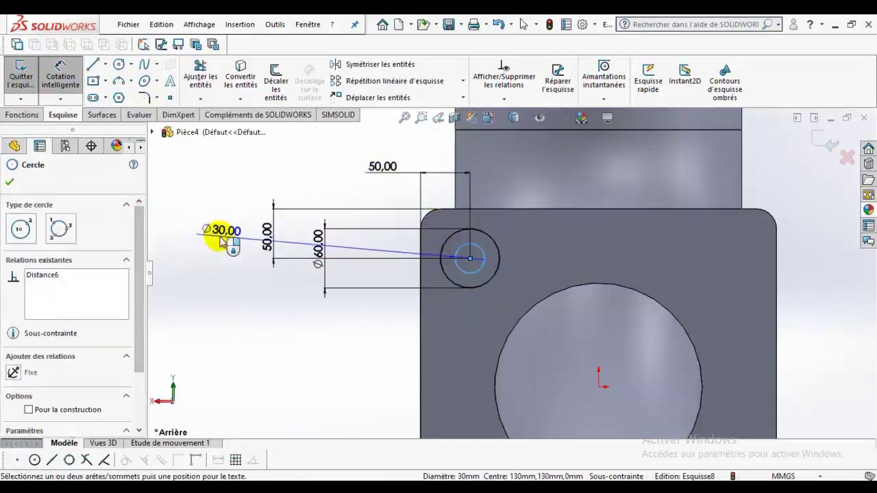
left_click(220, 241)
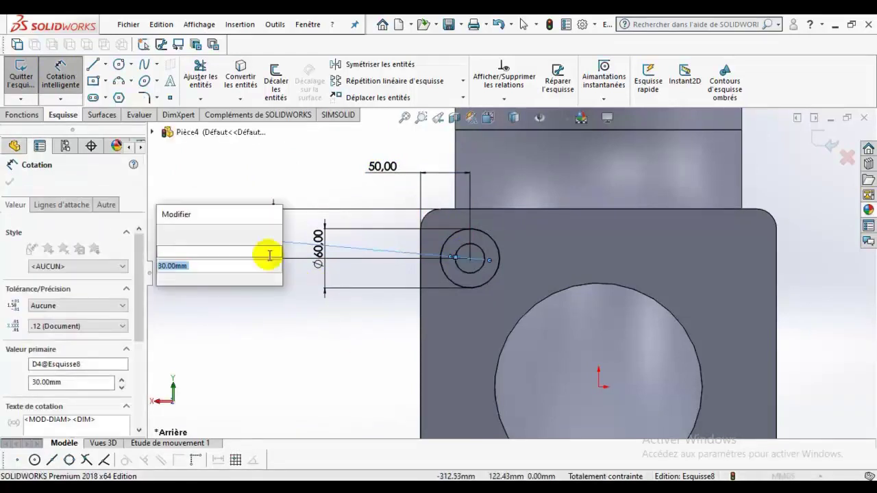
left_click(165, 235)
scroll(506, 270, "up", 1)
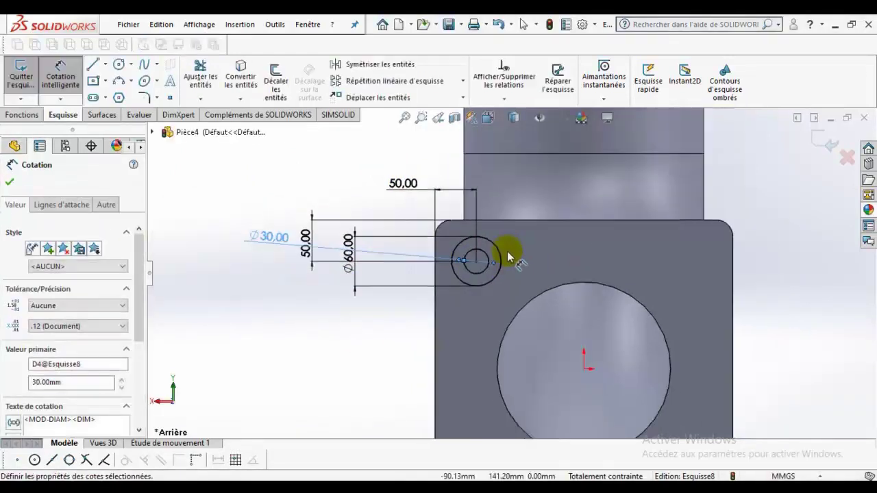
scroll(576, 316, "up", 3)
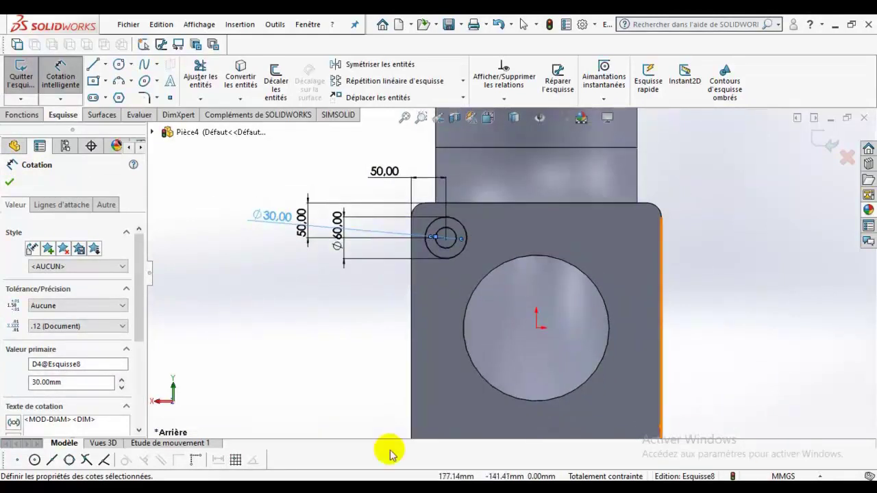
Step: Draw a vertical construction line from the midpoint of the flange's upper edge down into the bore
left_click(829, 444)
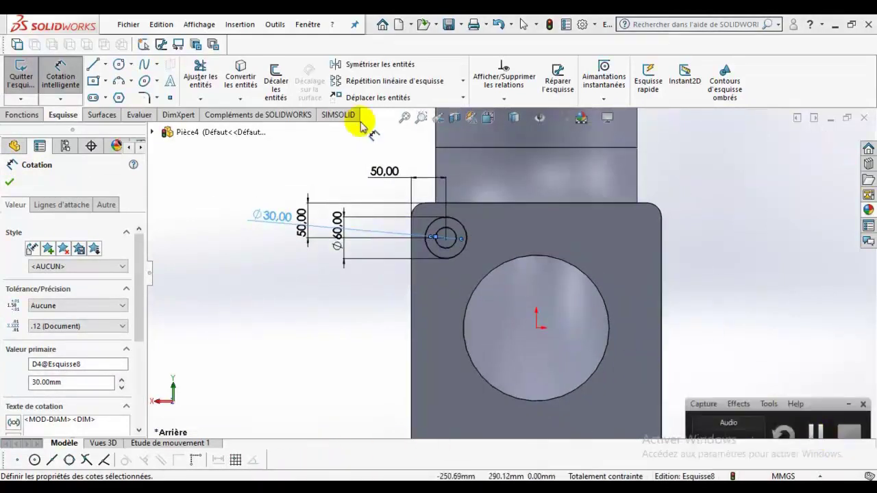
left_click(105, 65)
left_click(117, 99)
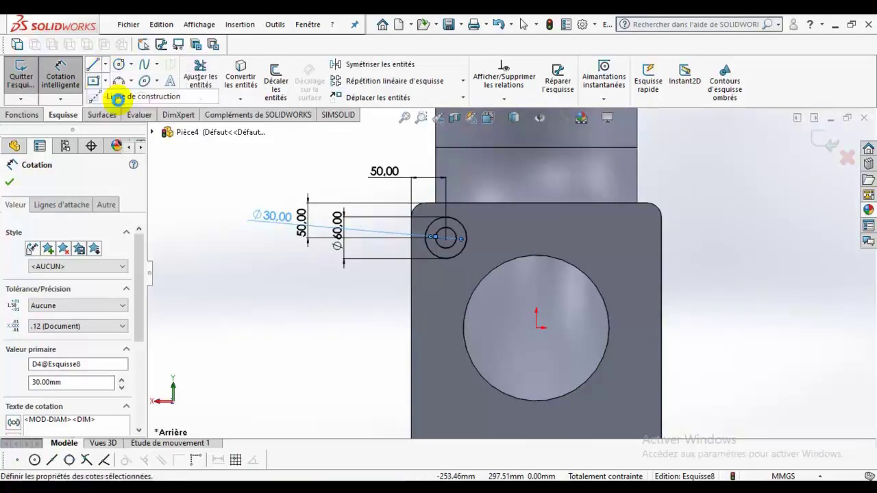
left_click(536, 203)
left_click(537, 289)
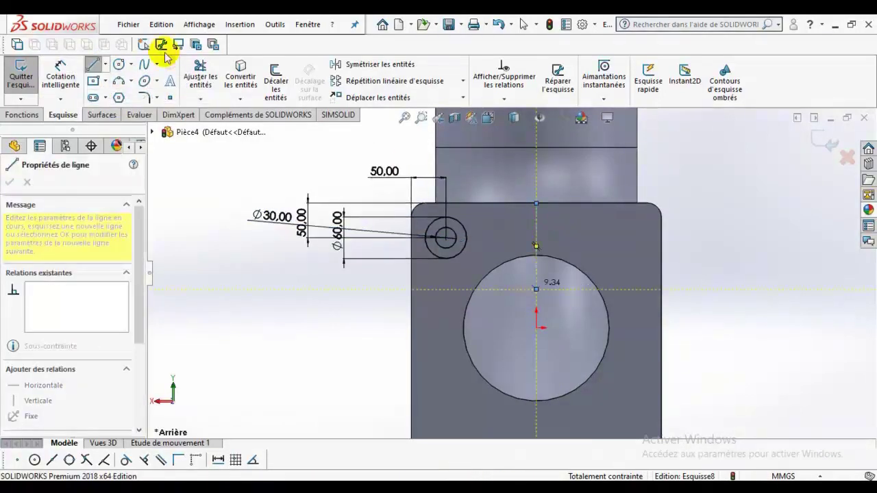
left_click(95, 65)
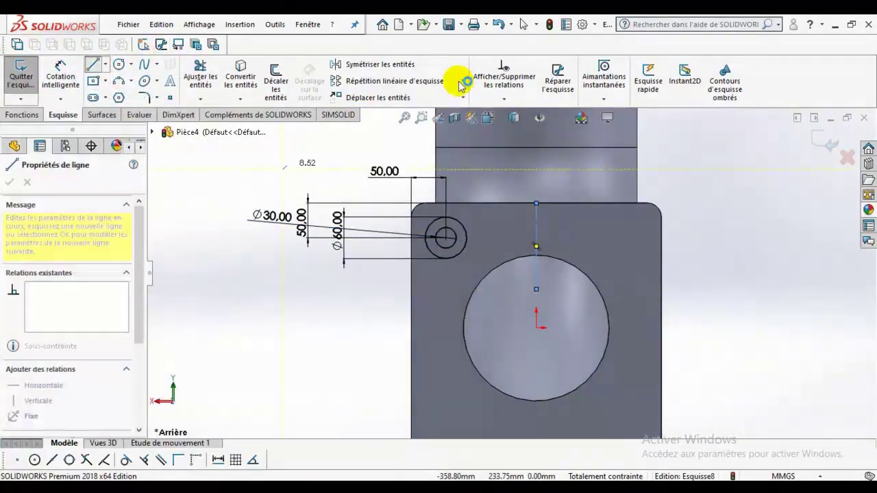
Step: Mirror the two concentric hole circles about the vertical construction line
left_click(377, 64)
left_click_drag(407, 196, 477, 287)
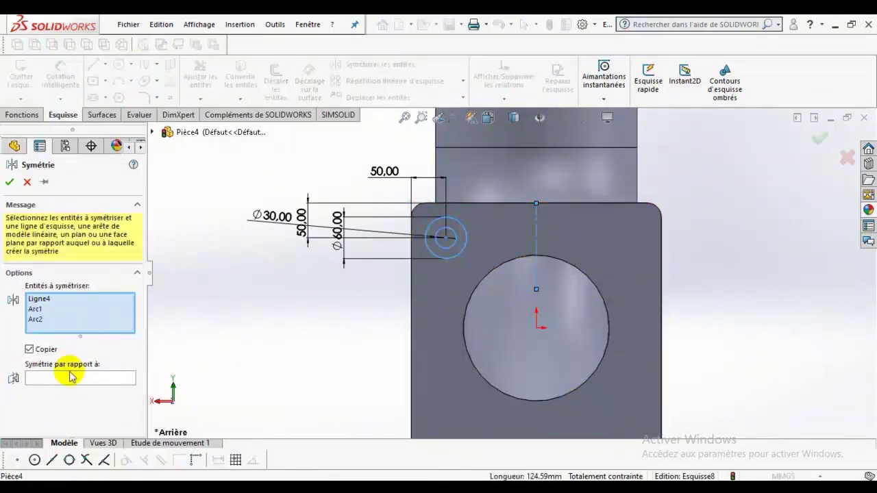
left_click(120, 379)
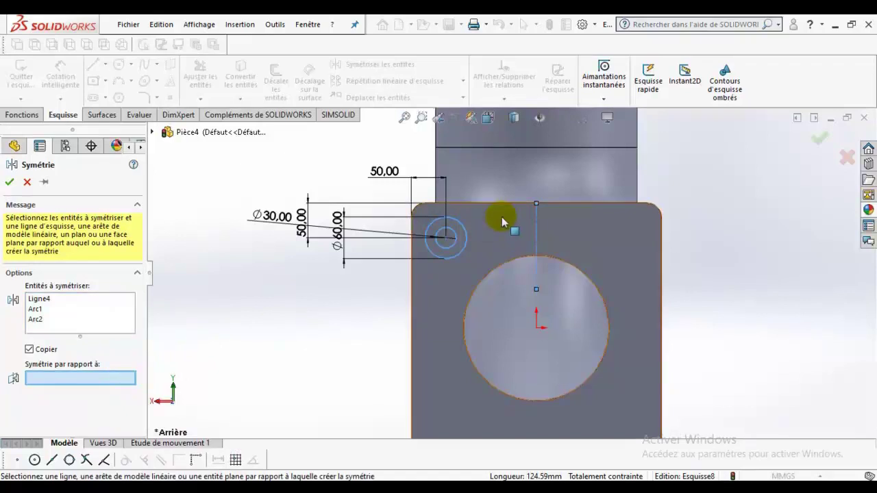
left_click(532, 235)
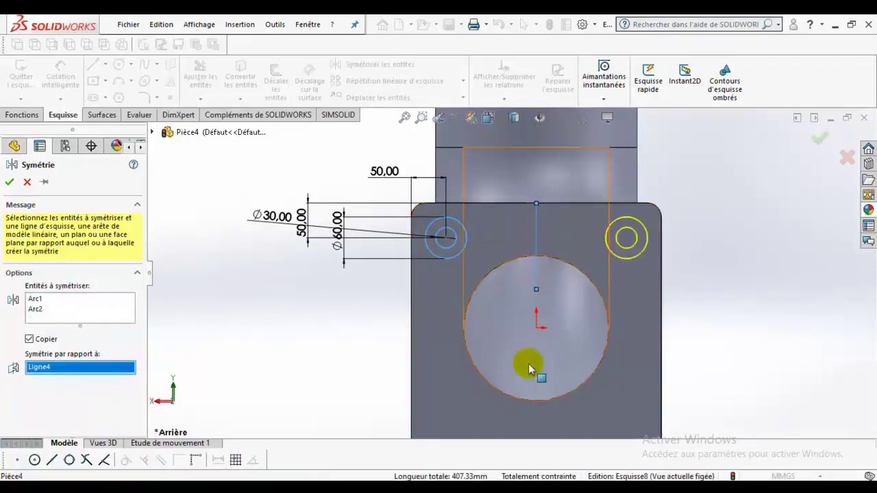
left_click(10, 182)
Step: Draw a horizontal construction line about 73 mm long, starting close to the bore's centre
left_click(102, 64)
left_click(120, 94)
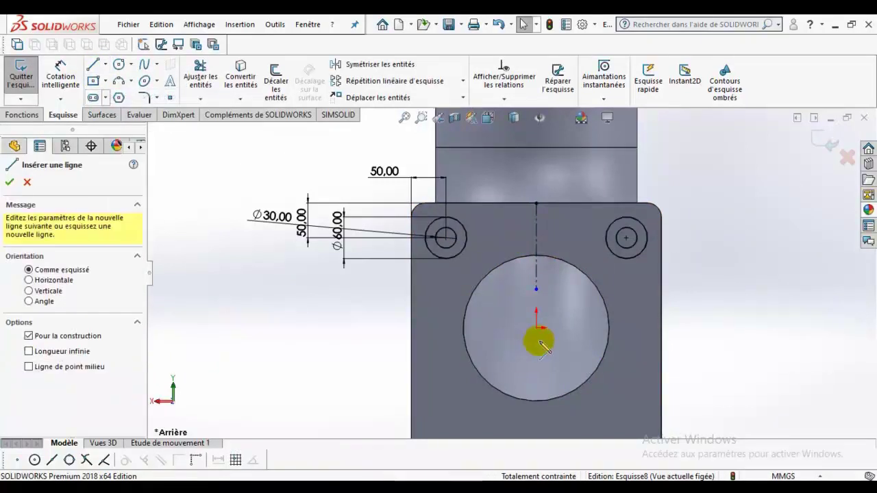
left_click(533, 328)
left_click(583, 328)
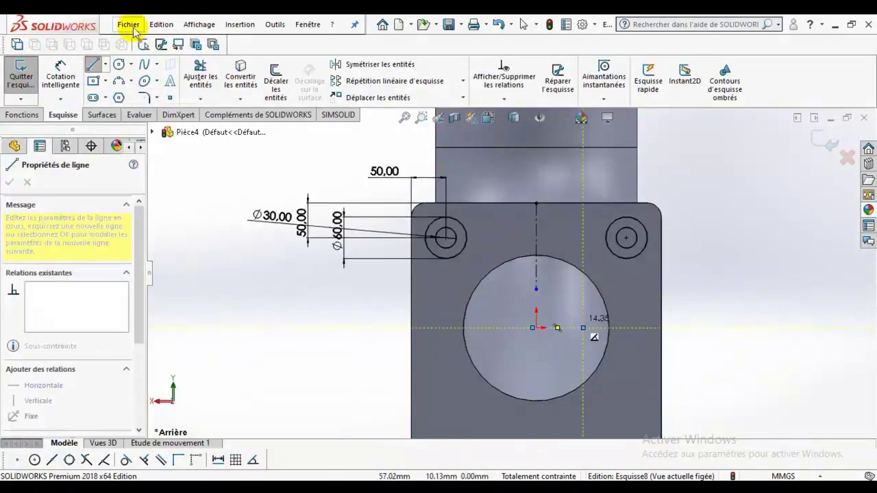
left_click(90, 66)
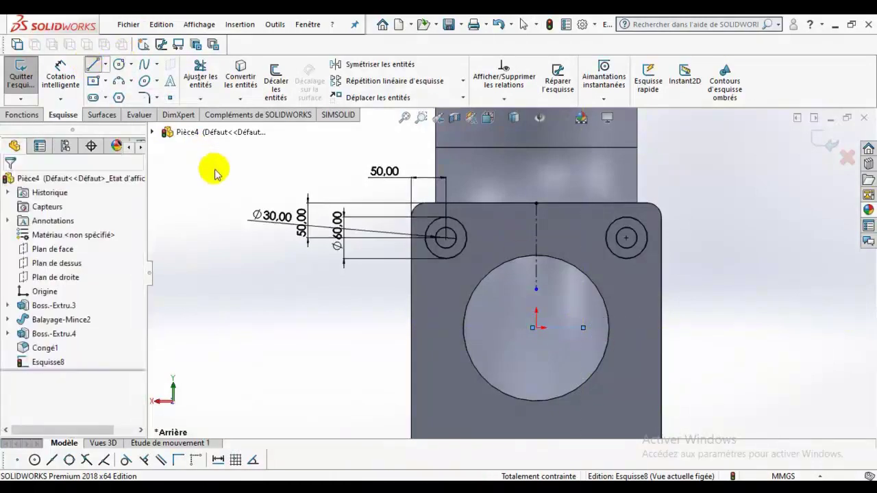
Step: Mirror both upper pairs of hole circles about the horizontal construction line
left_click(387, 66)
left_click_drag(380, 185, 709, 291)
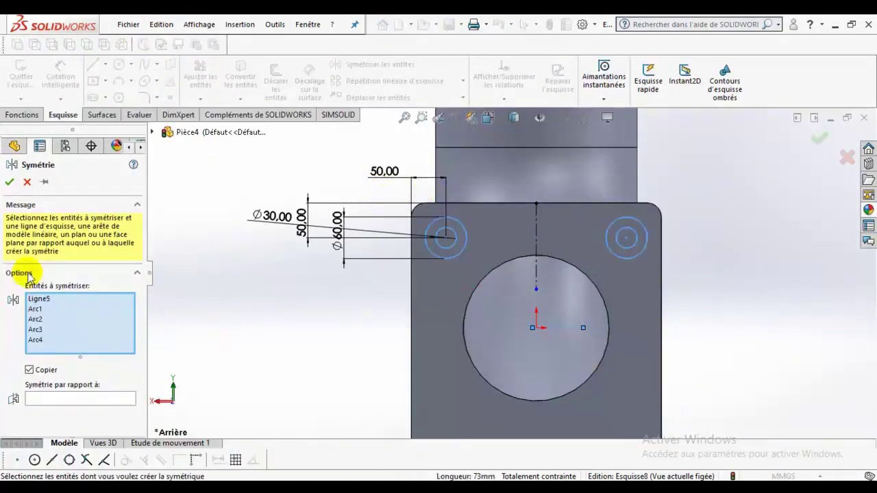
left_click(573, 328)
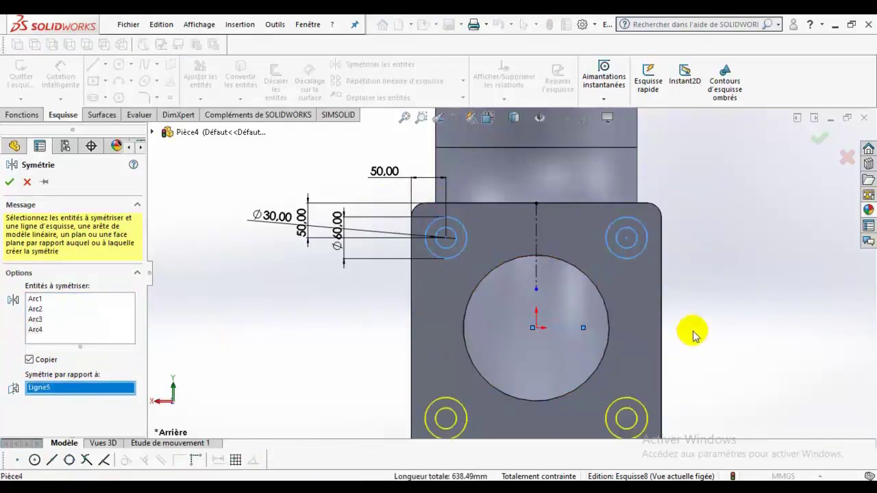
left_click(807, 142)
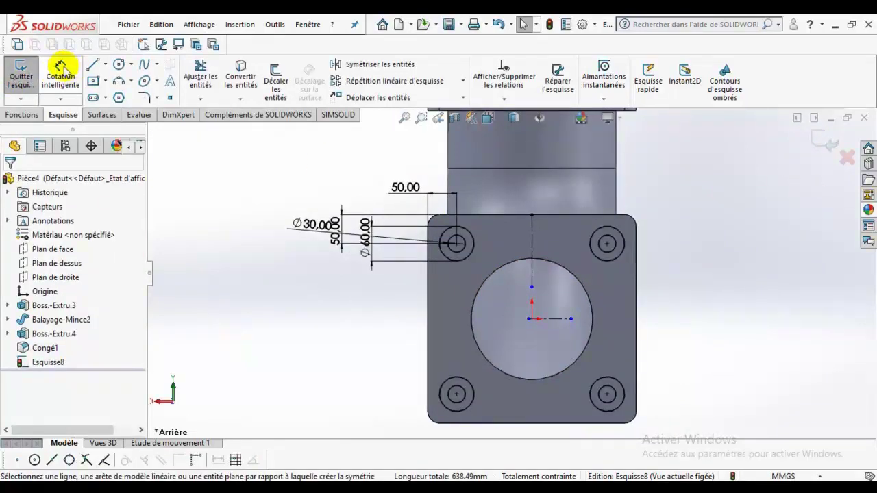
Step: Measure the spacing between the two lower hole centres with a dimension, discard it, and compare with the reference drawing
left_click(457, 394)
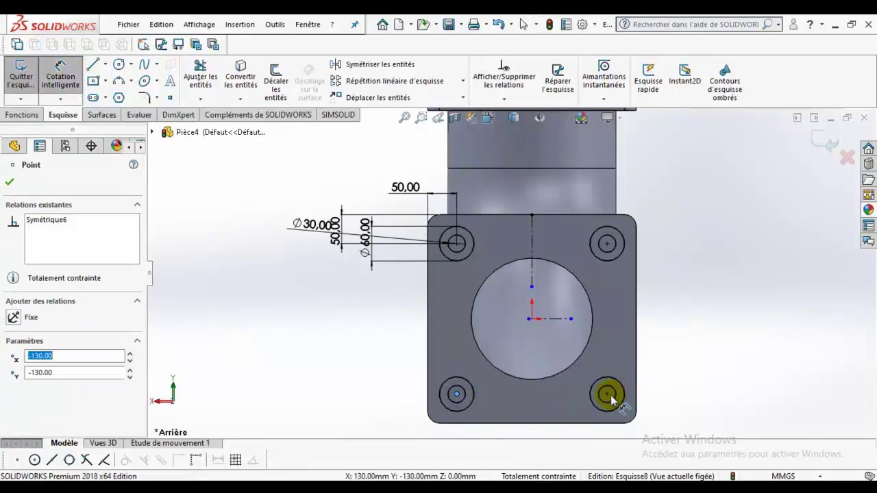
left_click(606, 395)
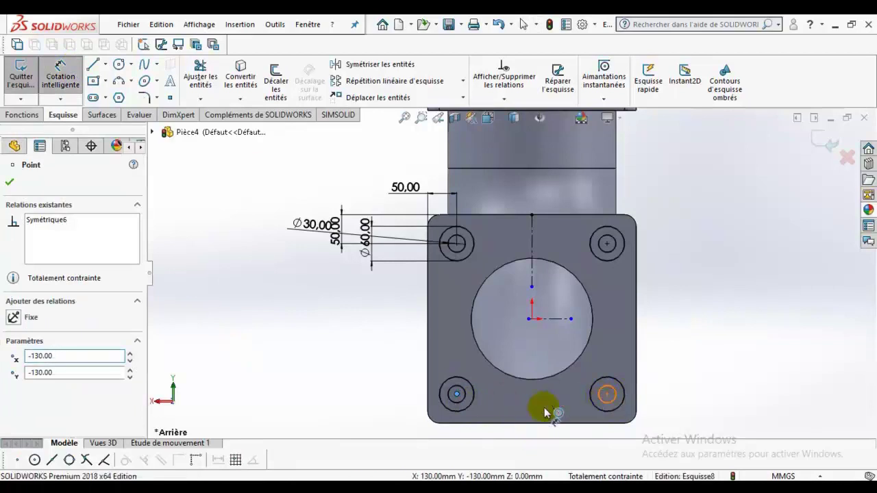
left_click(519, 426)
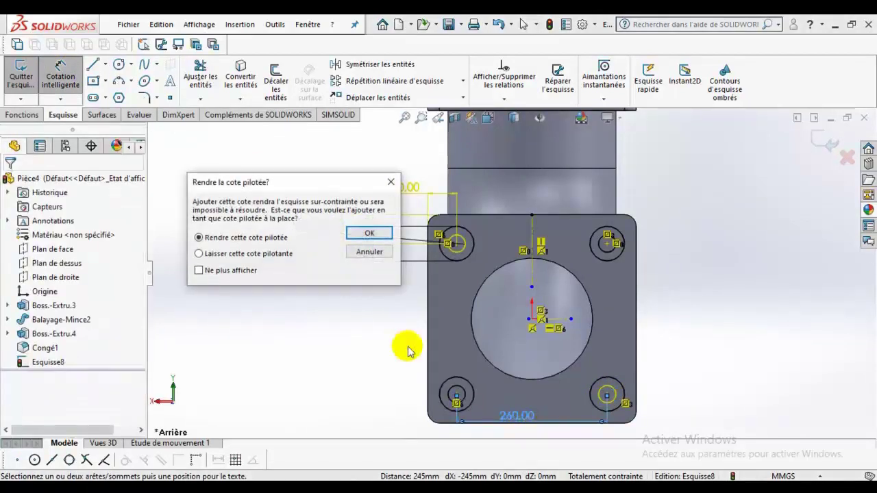
left_click(366, 256)
left_click(203, 488)
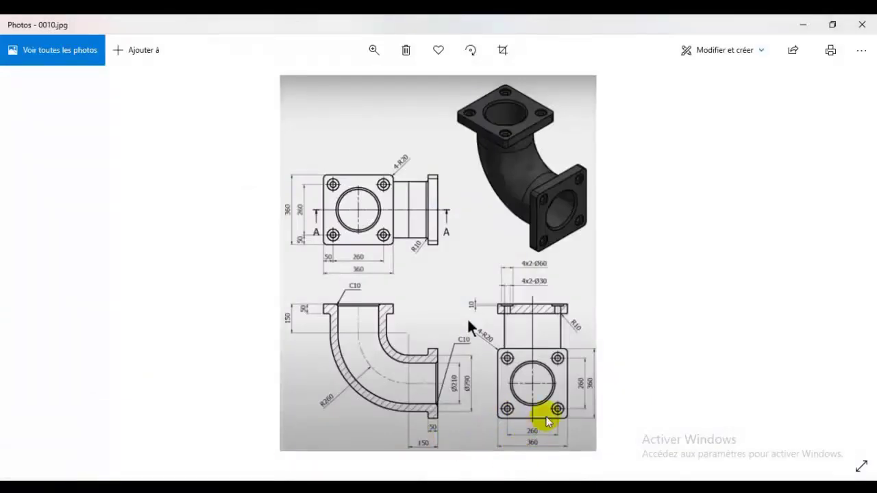
key("alt+Tab")
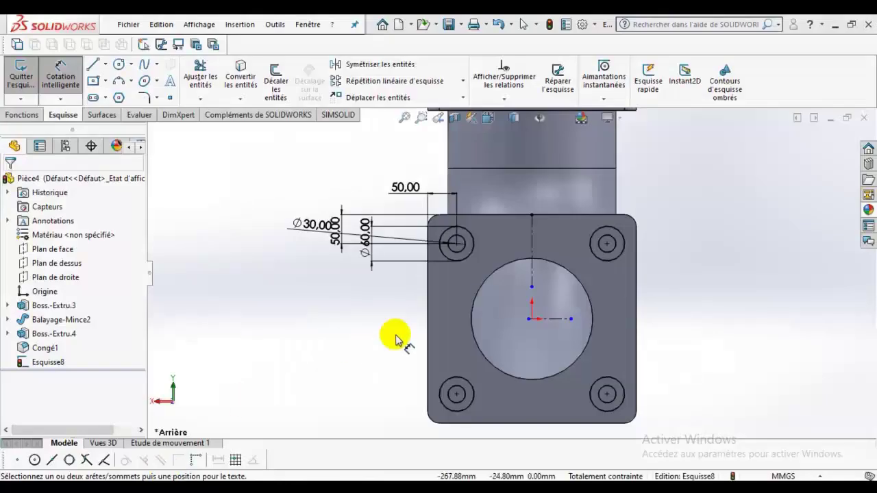
Step: Remove the three mirrored pairs of circles and both construction lines, keeping only the original dimensioned pair
left_click(200, 74)
mouse_move(668, 226)
left_mouse_down()
mouse_move(609, 249)
mouse_move(583, 433)
mouse_move(443, 407)
mouse_move(541, 250)
mouse_move(566, 349)
left_mouse_up()
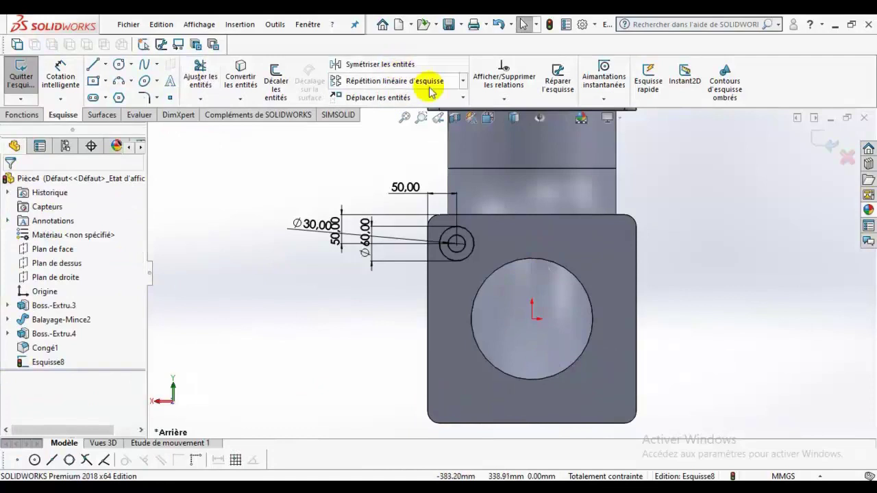
Step: Set up a linear sketch pattern of the two circles along X with 2 instances, 260 mm spacing and a 0° angle
left_click(462, 81)
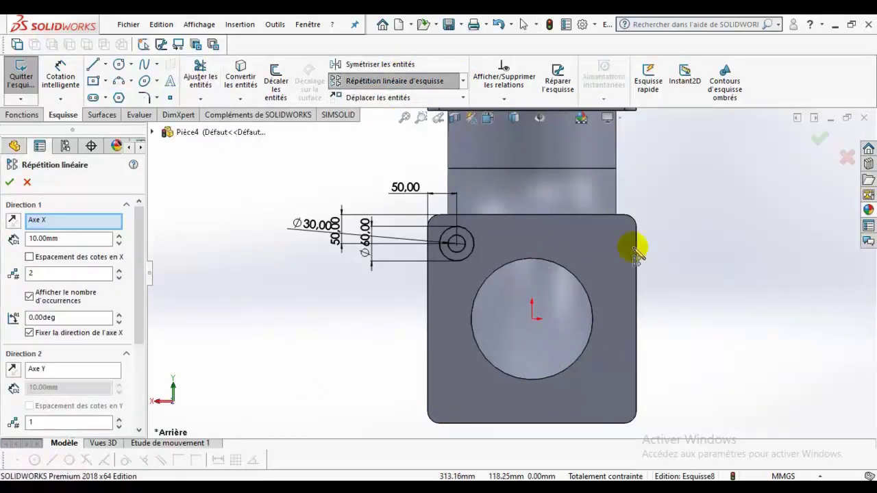
left_click(466, 259)
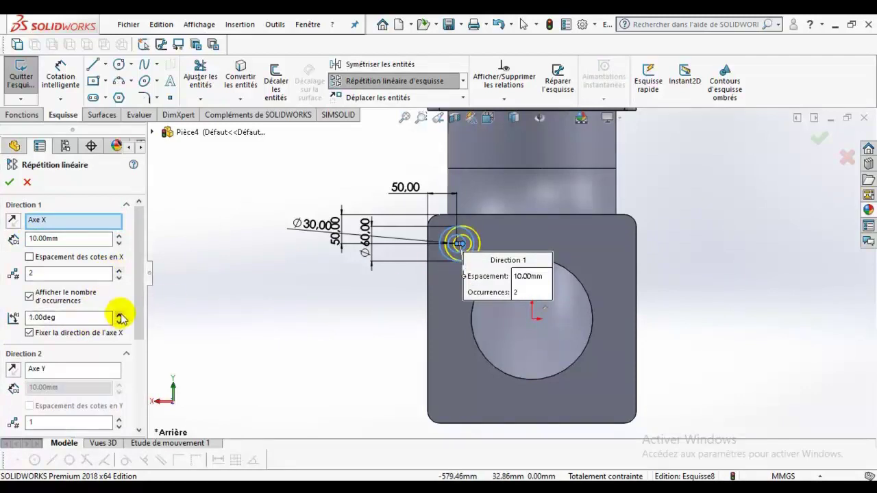
left_click_drag(106, 318, 28, 316)
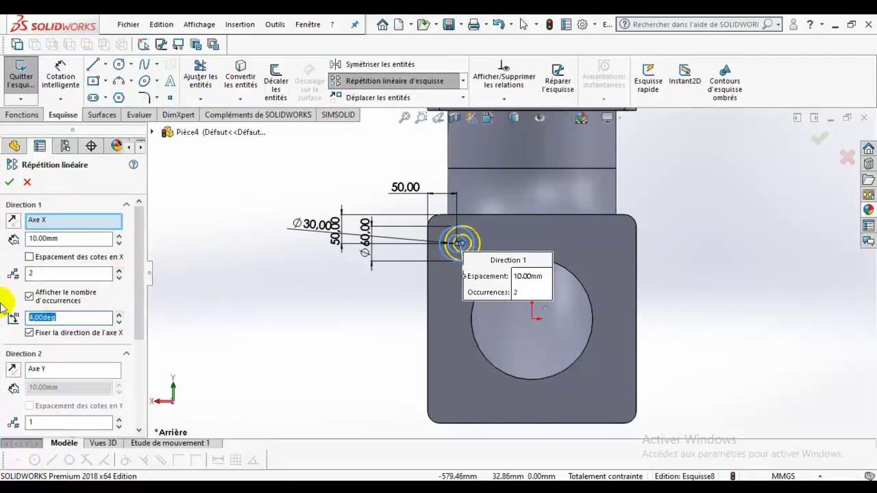
type("160")
key("Return")
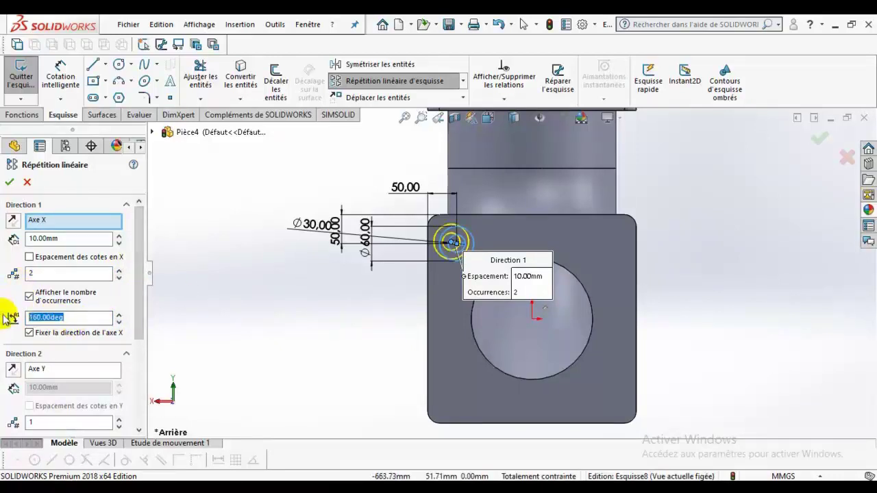
type("0")
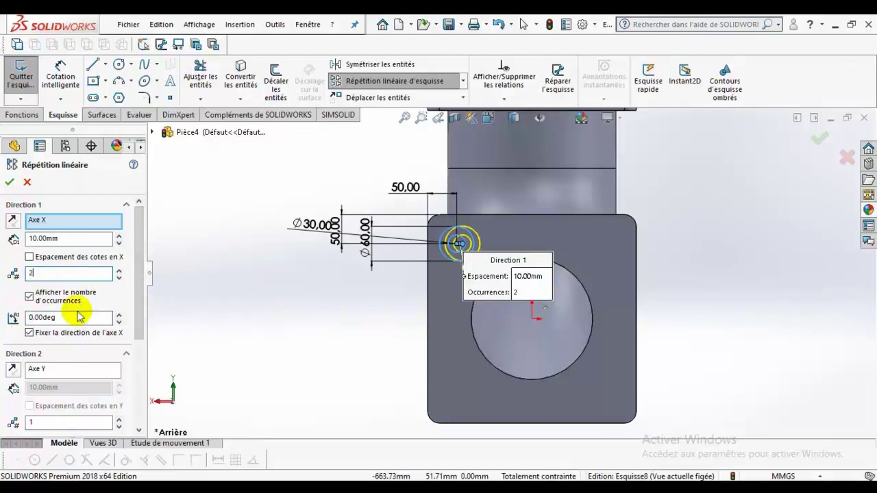
left_click_drag(68, 238, 2, 238)
type("260")
key("Return")
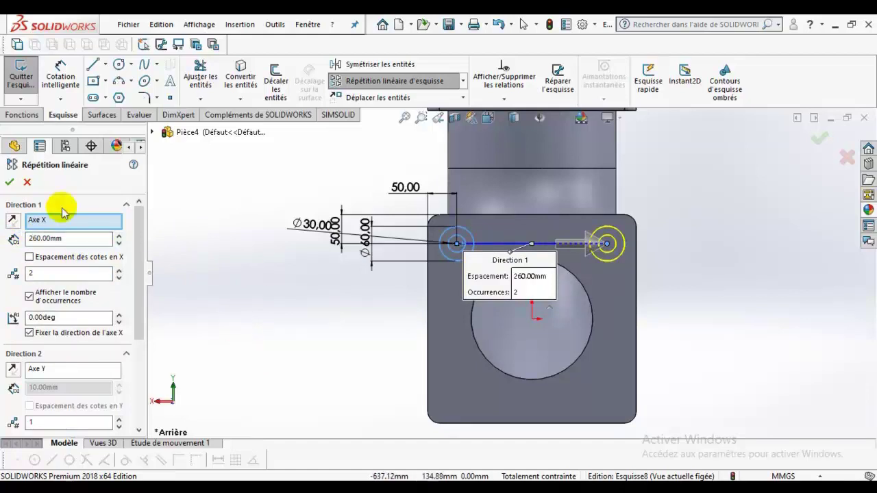
Step: Add a reversed Y direction with 2 instances spaced 260 mm, accept the linear pattern and undo it
left_click(16, 370)
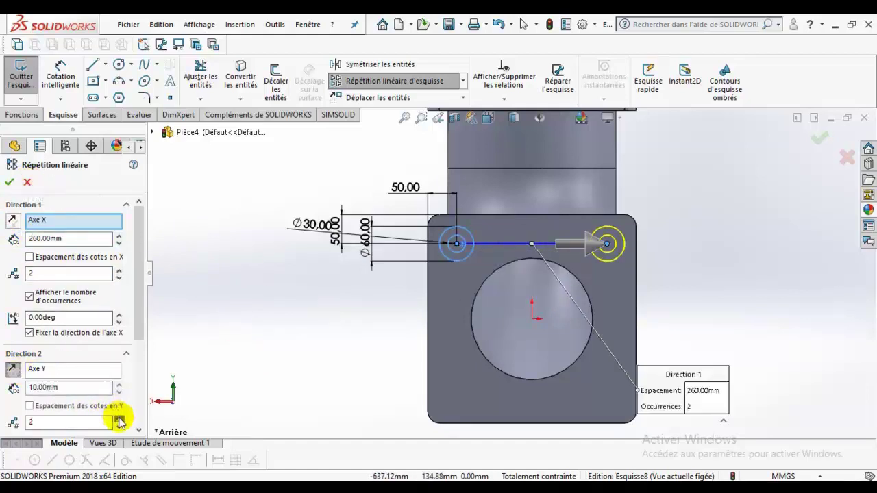
left_click(119, 418)
left_click_drag(111, 387, 3, 389)
type("260")
key("Return")
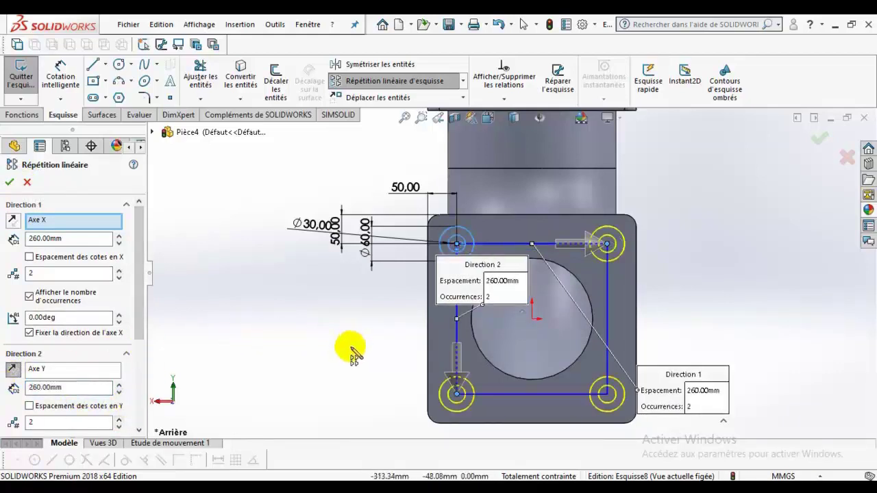
left_click(9, 183)
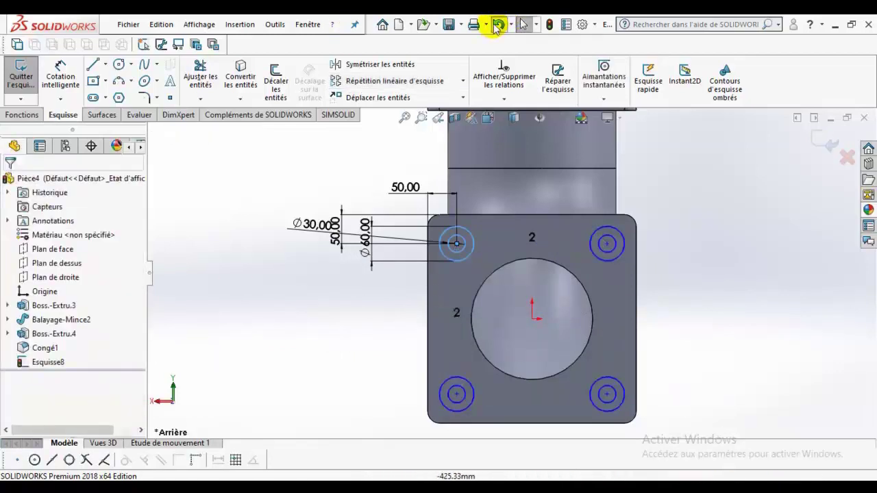
left_click(497, 25)
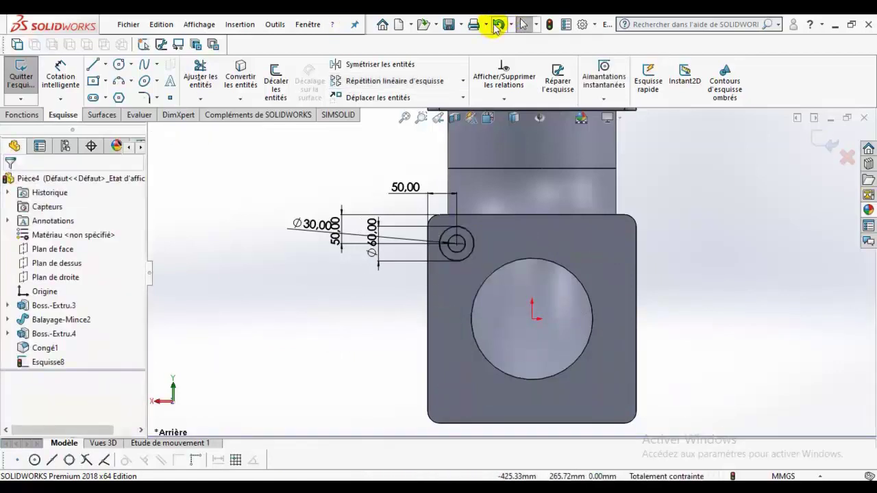
Step: Pattern the two hole circles circularly about the sketch origin with 4 equally spaced instances over 360° and exit the sketch
left_click(464, 82)
left_click(427, 115)
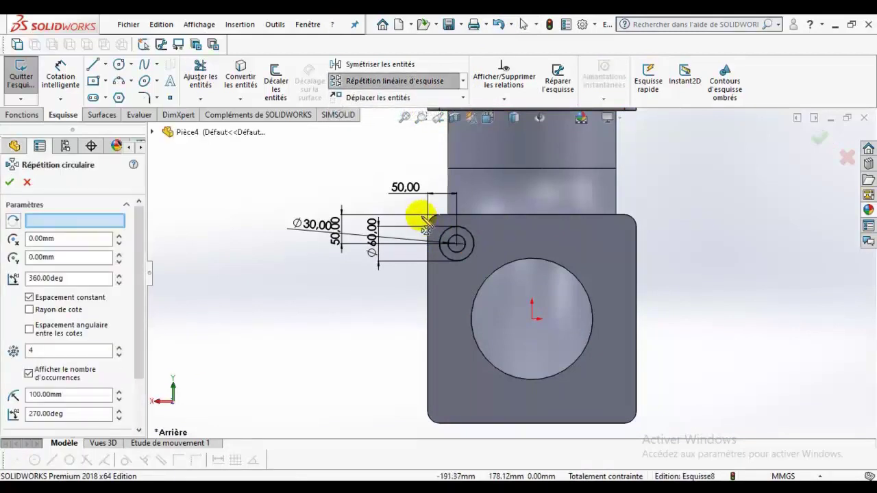
left_click(442, 237)
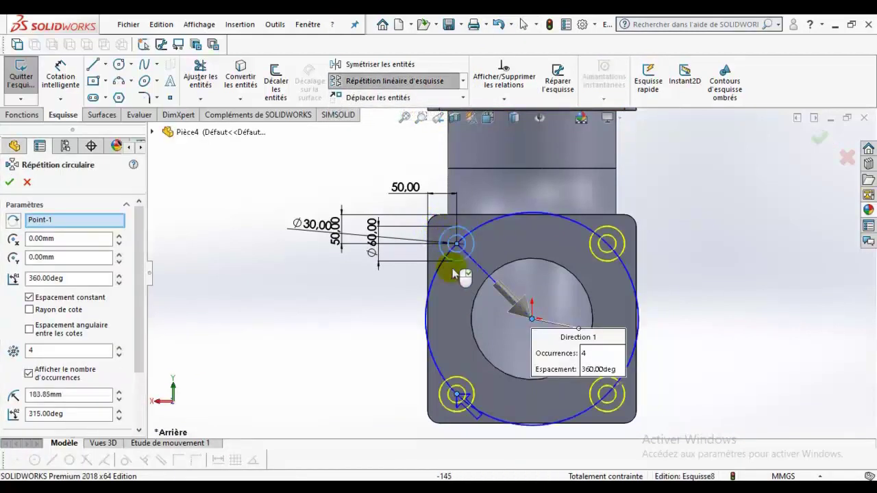
left_click(119, 347)
left_click(119, 347)
left_click(119, 347)
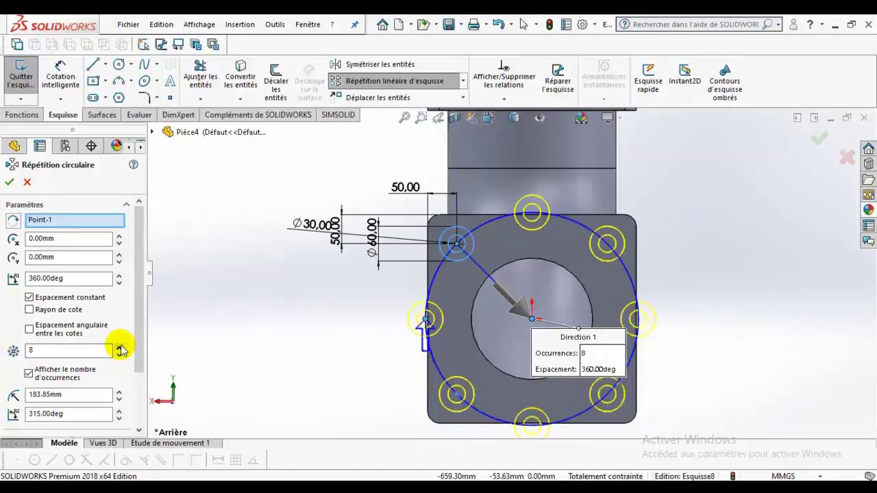
double_click(94, 350)
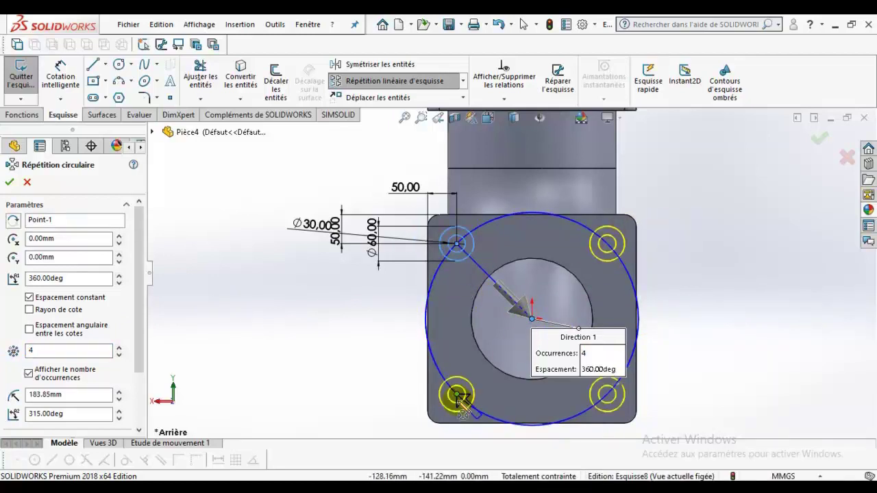
left_click(11, 183)
middle_click_drag(489, 290, 615, 270)
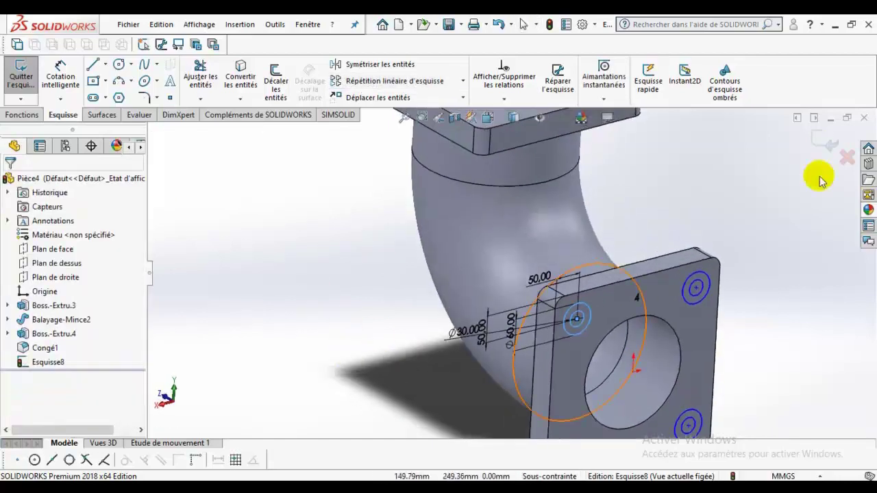
left_click(830, 142)
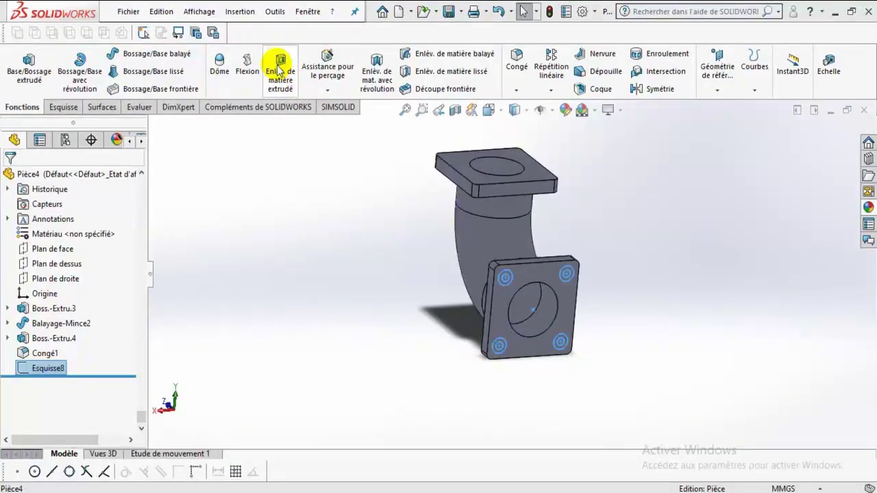
Step: Cut the four pairs of hole circles up to the flange's rear face, keeping all resulting bodies
left_click(279, 72)
middle_click_drag(637, 333, 529, 422)
middle_click_drag(400, 253, 529, 301)
scroll(530, 302, "down", 3)
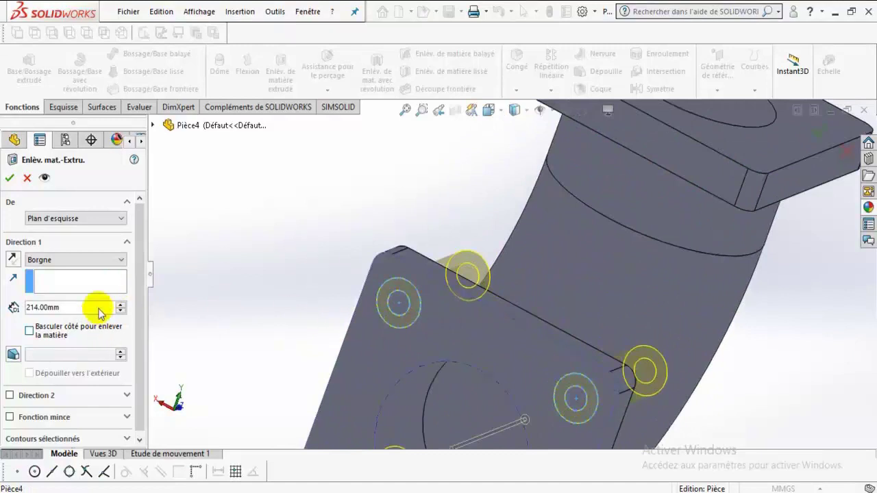
left_click(88, 257)
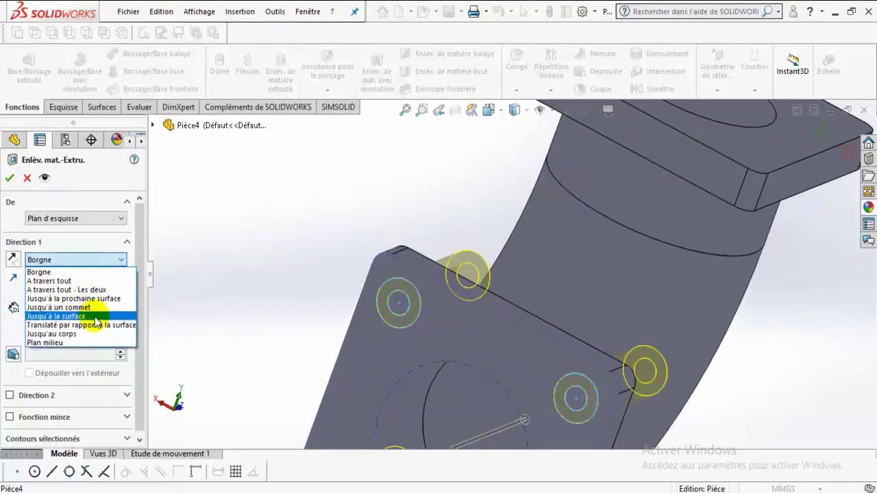
left_click(96, 317)
left_click(502, 339)
middle_click_drag(502, 338, 587, 309)
middle_click_drag(471, 322, 490, 301)
left_click(10, 179)
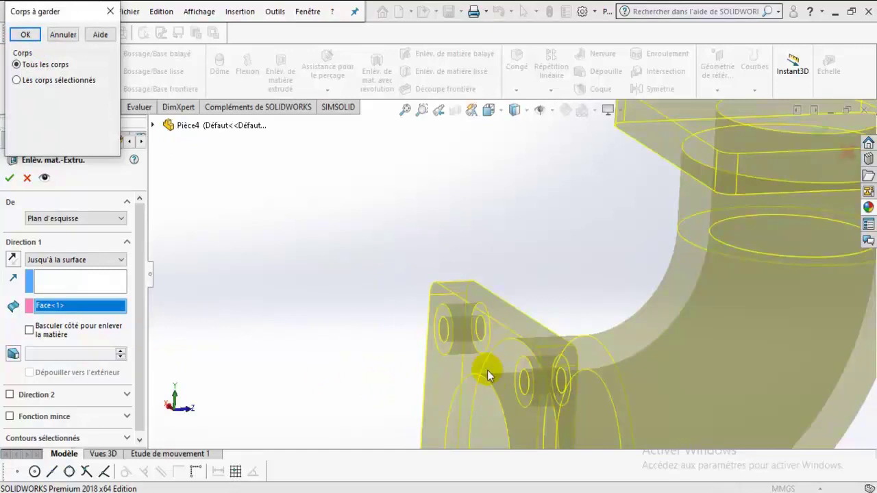
left_click(26, 35)
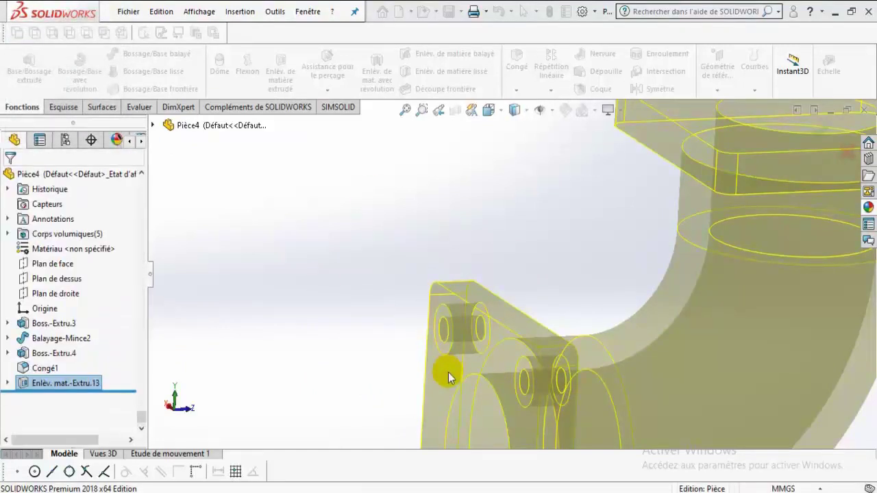
Step: Inspect the cut holes and delete the extruded cut while keeping its hole sketch
middle_click_drag(456, 348, 426, 329)
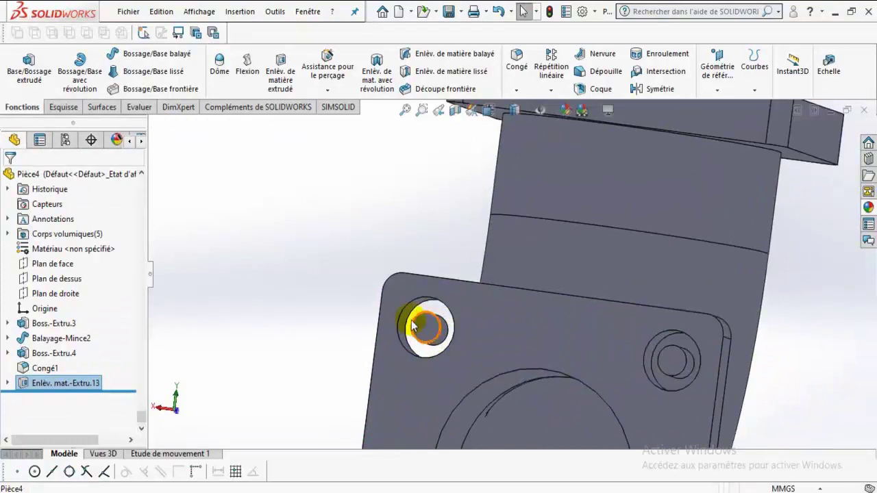
scroll(415, 347, "up", 3)
middle_click_drag(429, 339, 370, 366)
left_click(67, 385)
left_click(68, 383)
left_click(204, 350)
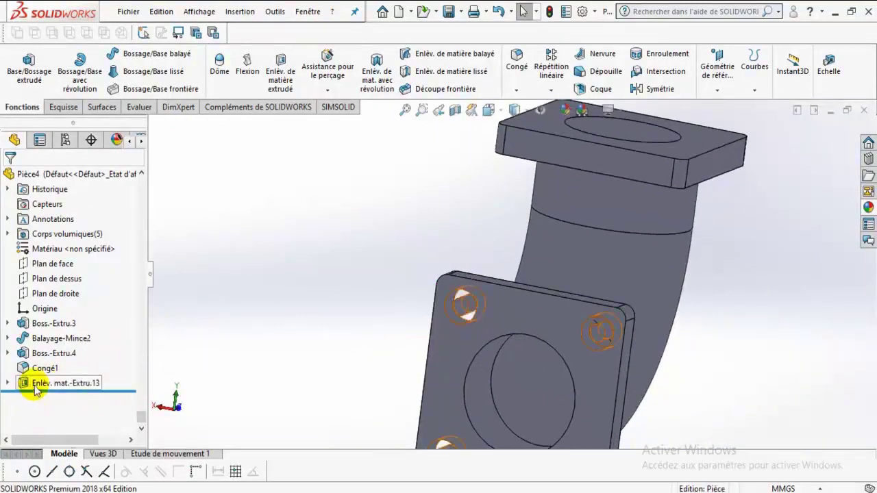
double_click(40, 385)
key("Delete")
scroll(513, 274, "up", 2)
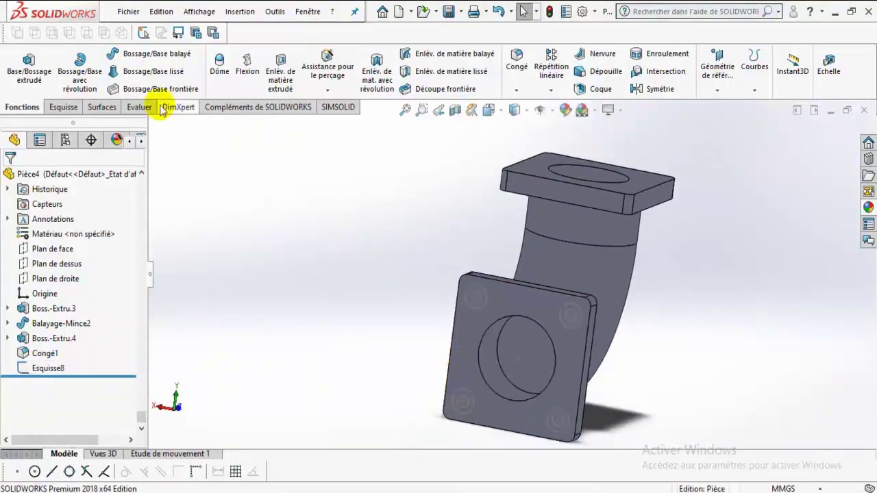
Step: Sketch a trial circle of about 26 mm radius on the flange's front face, between the bore and the side edge
scroll(499, 312, "down", 2)
left_click(497, 301)
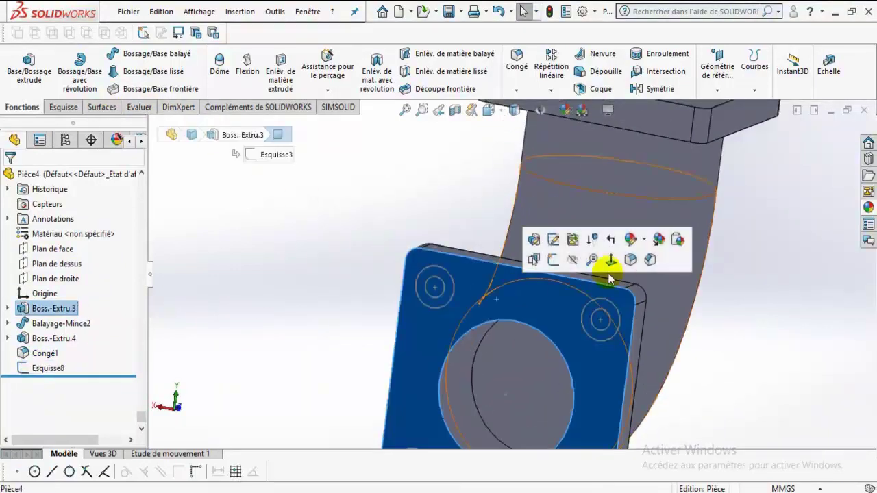
left_click(609, 257)
right_click(451, 310)
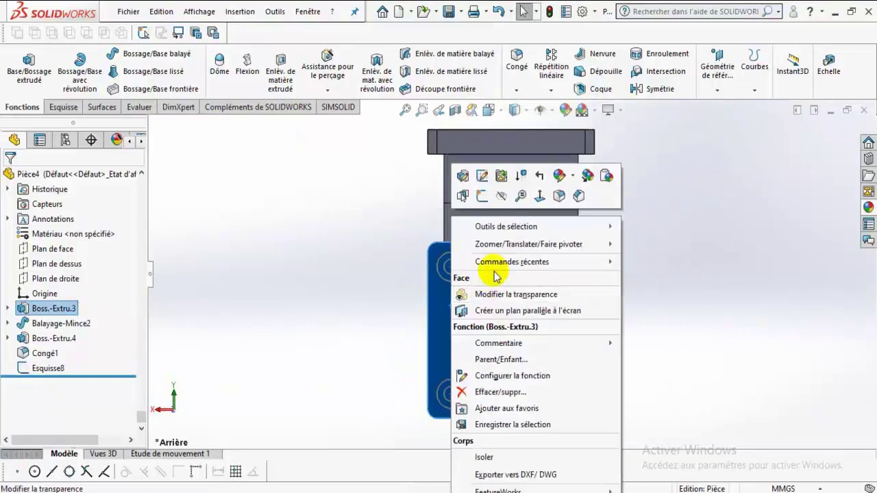
left_click(476, 193)
left_click(122, 58)
left_click(442, 305)
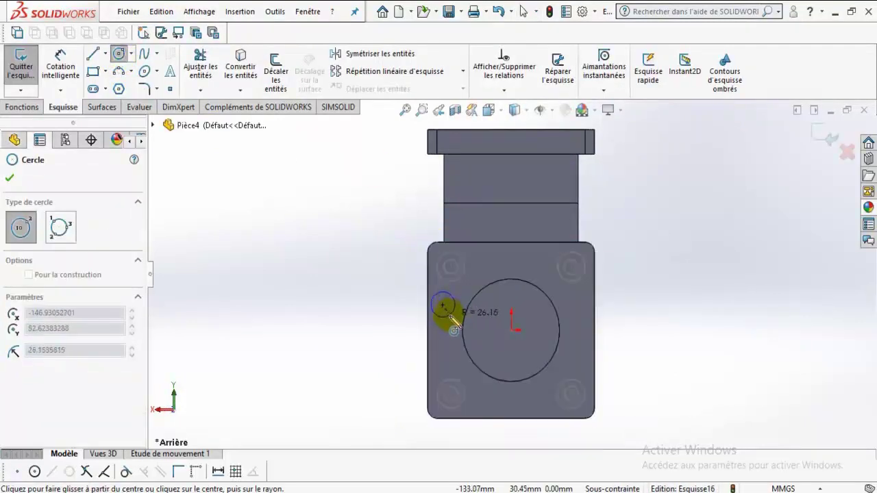
left_click(450, 317)
key("Escape")
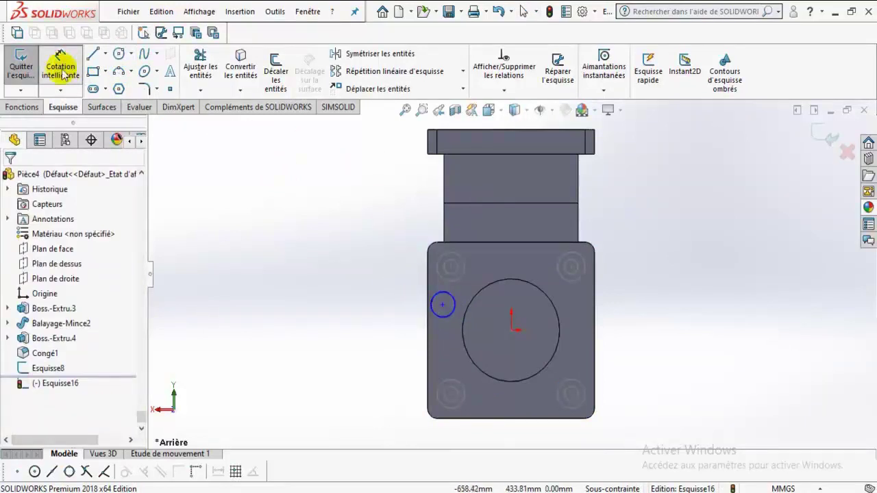
Step: Cut the trial circle 10 mm deep into the flange
left_click(17, 108)
left_click(280, 75)
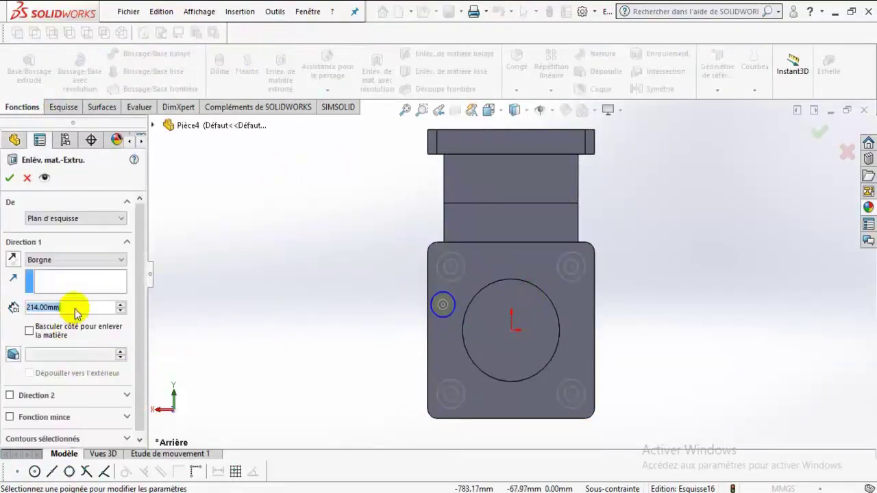
type("10")
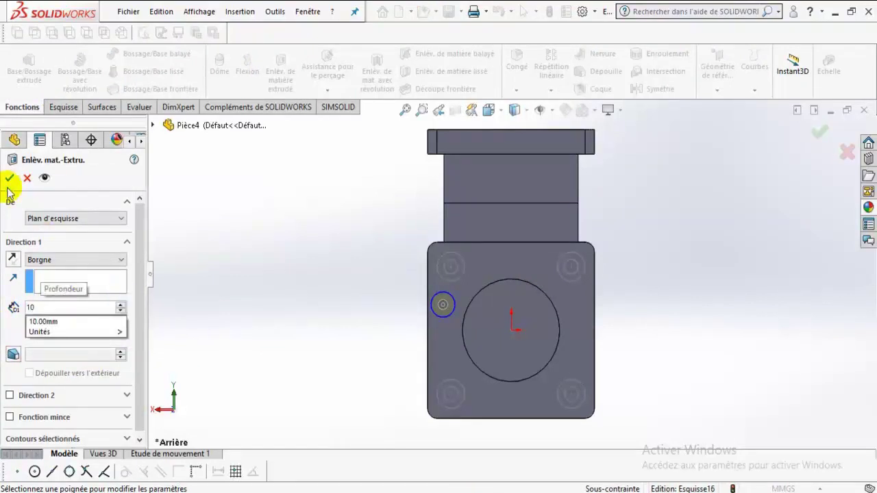
key("Return")
middle_click_drag(405, 399, 470, 372)
Step: Examine the counterbore diameters and depth in the flange section of the reference drawing, and return to the model
key("alt+Tab")
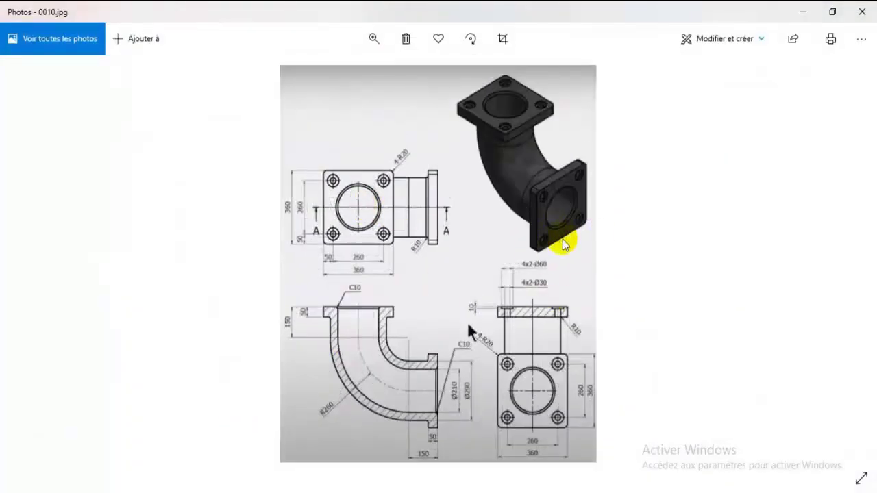
scroll(564, 246, "up", 5)
left_click_drag(564, 260, 457, 106)
mouse_move(571, 304)
left_mouse_down()
mouse_move(559, 275)
mouse_move(565, 267)
left_mouse_up()
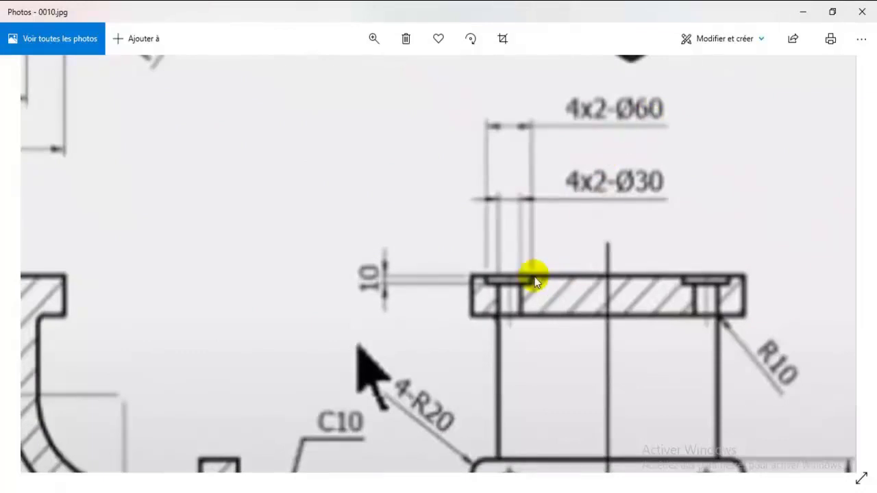
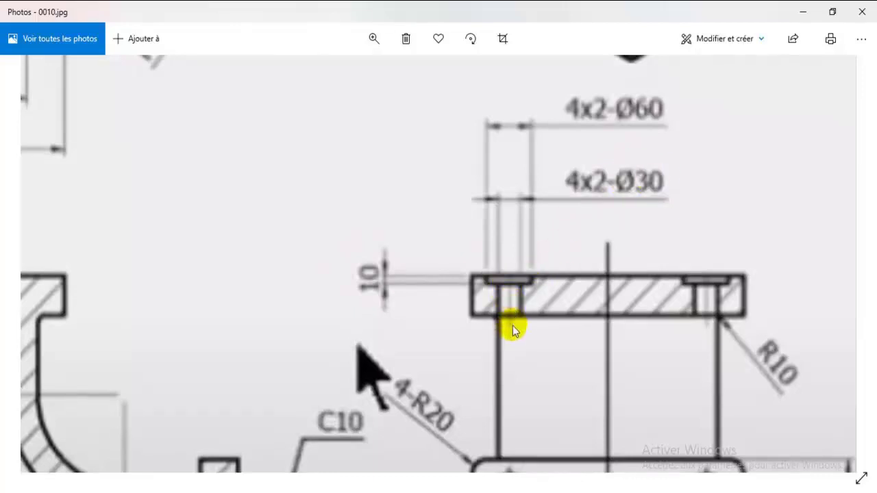
scroll(513, 287, "down", 5)
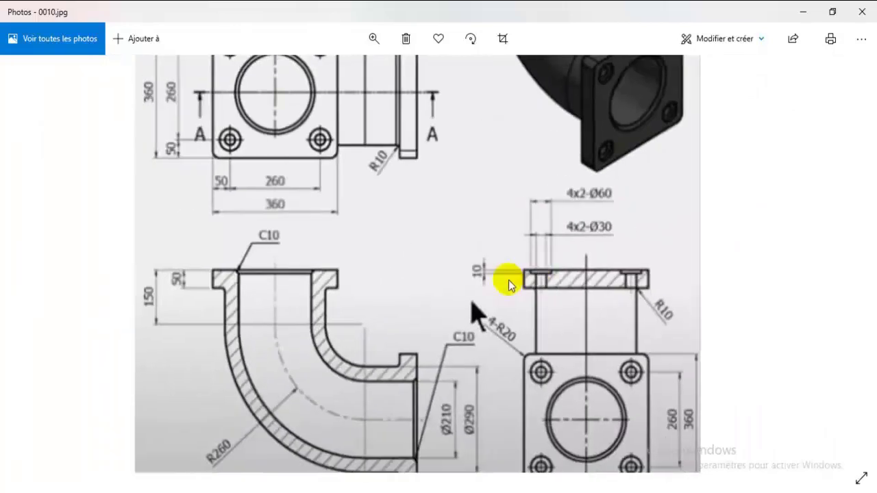
left_click(803, 14)
Step: Sketch a concentric circle of about 11 mm radius on the floor of the trial recess
middle_click_drag(501, 277, 370, 337)
left_click(380, 325)
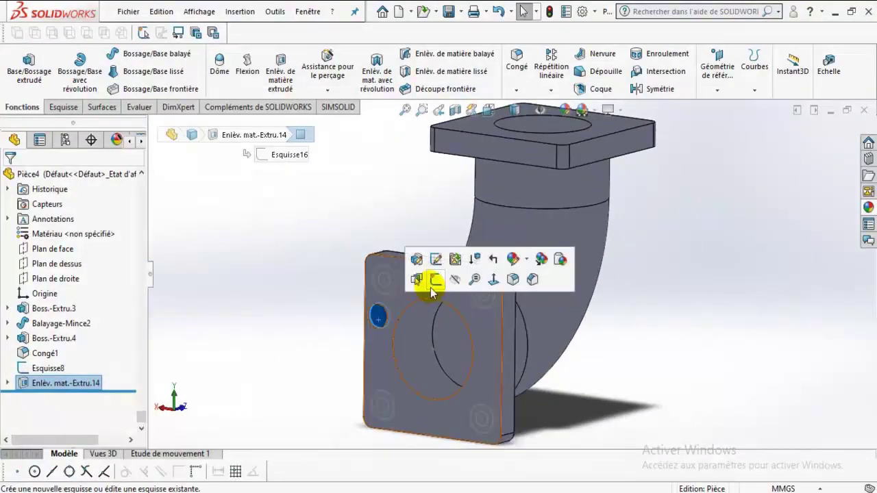
left_click(421, 279)
left_click(131, 53)
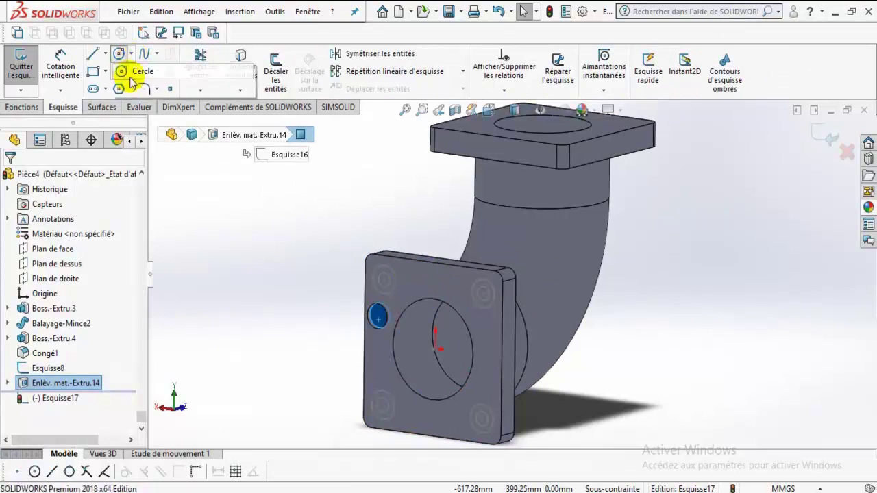
left_click(136, 69)
left_click(379, 316)
scroll(384, 319, "down", 5)
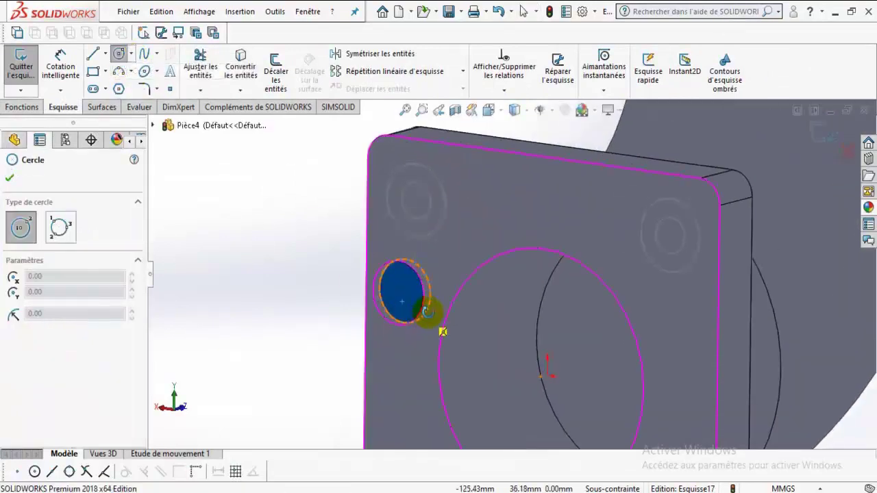
left_click(409, 306)
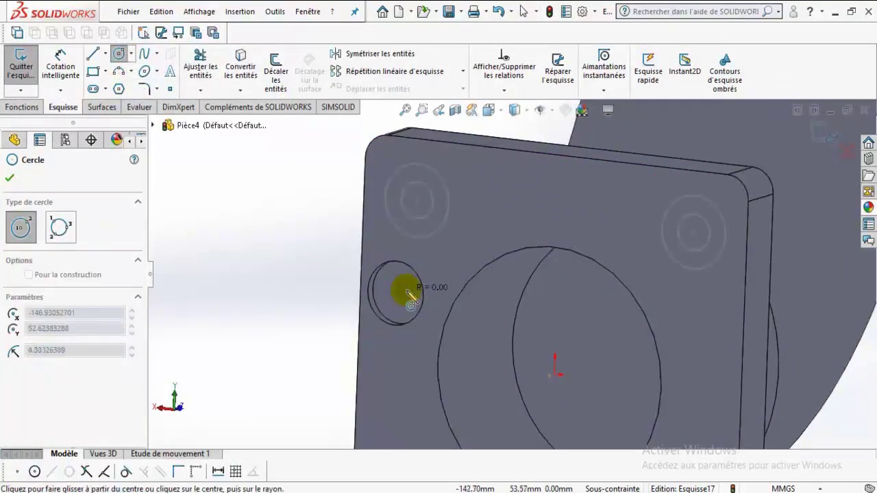
left_click(409, 287)
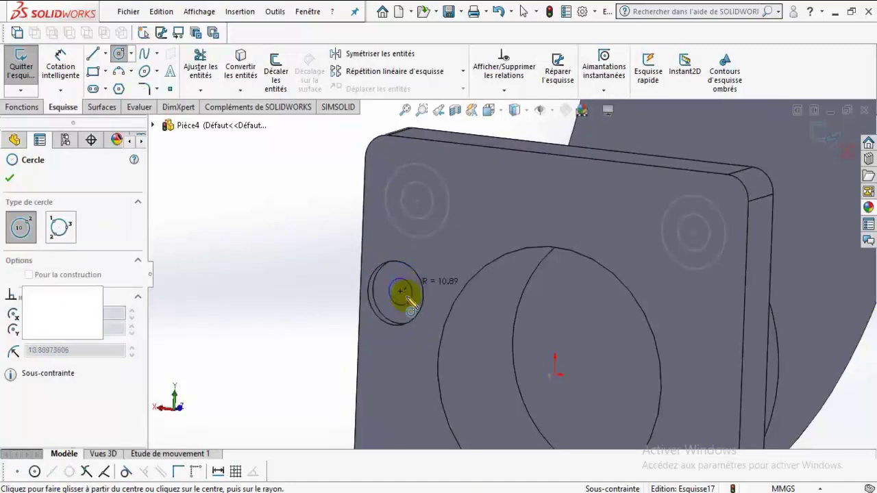
Step: Cut the small circle 38 mm deep from the recess floor into the flange
left_click(23, 108)
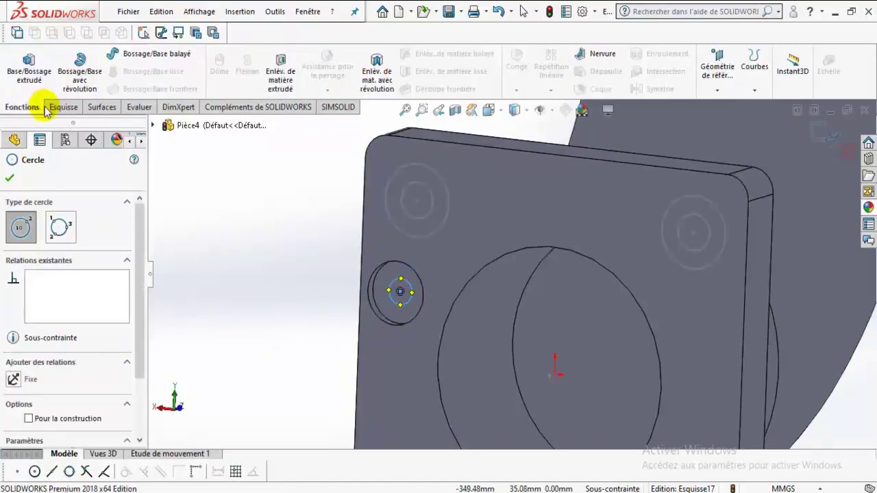
left_click(281, 78)
middle_click_drag(370, 352, 446, 390)
left_click_drag(372, 288, 415, 302)
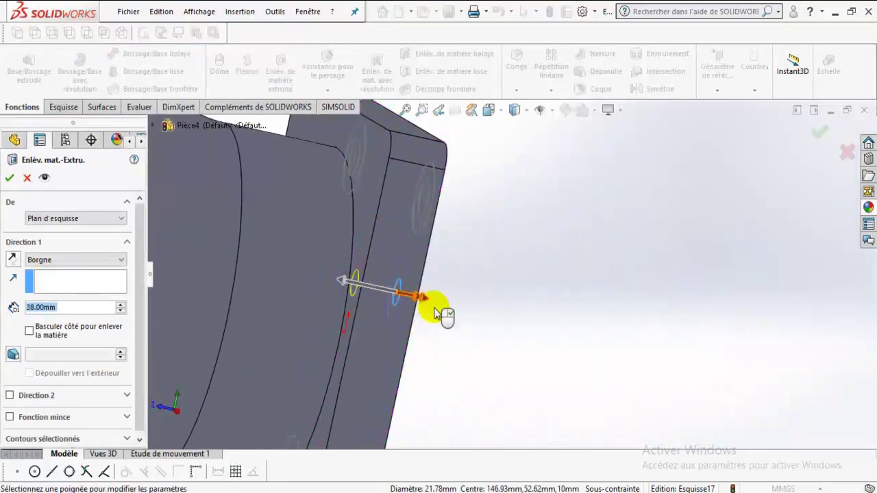
middle_click_drag(429, 311, 420, 303)
left_click(11, 179)
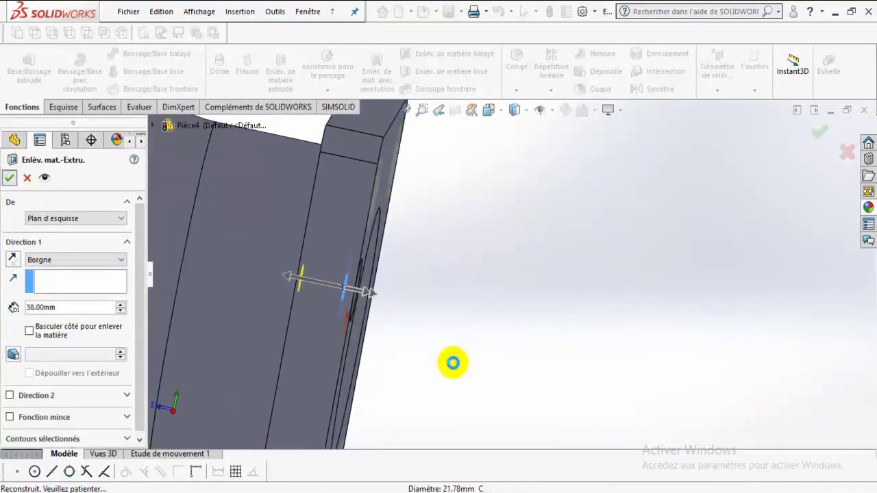
middle_click_drag(454, 364, 372, 270)
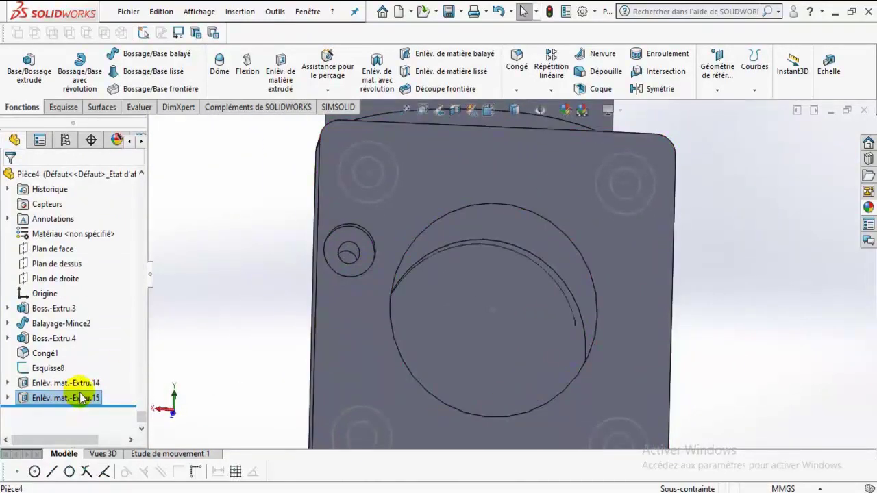
Step: Delete both trial cuts and their two sketches, keeping the original four-hole sketch
key("Delete")
key("Return")
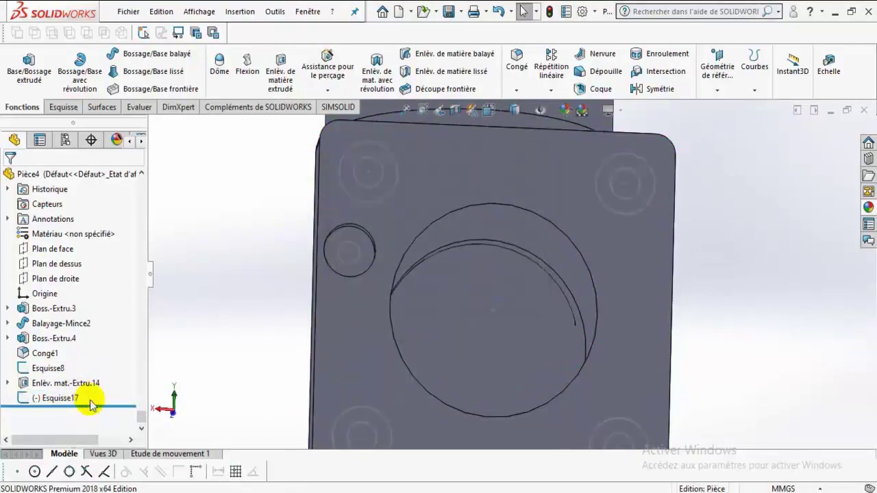
left_click(76, 398)
key("Delete")
key("Return")
left_click(79, 385)
key("Delete")
key("Return")
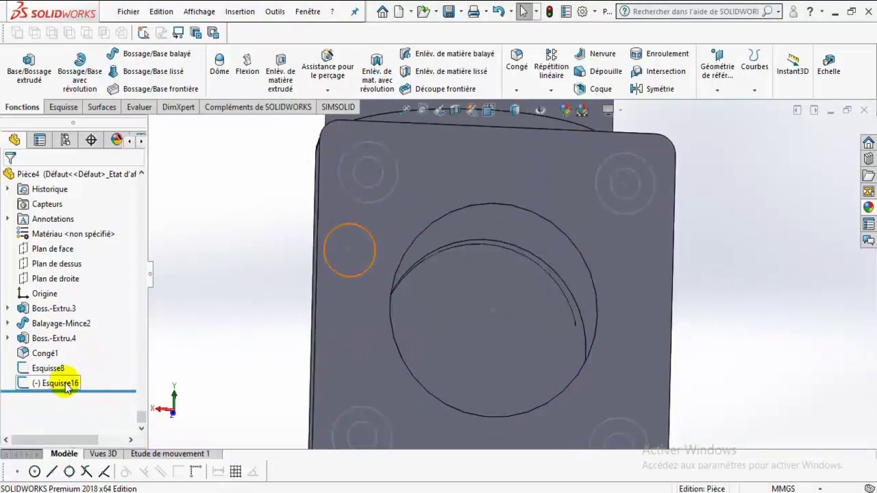
left_click(69, 383)
key("Delete")
key("Return")
Step: Start an extruded cut from the existing four-hole sketch and activate its selected-contours option
middle_click_drag(339, 254, 374, 185)
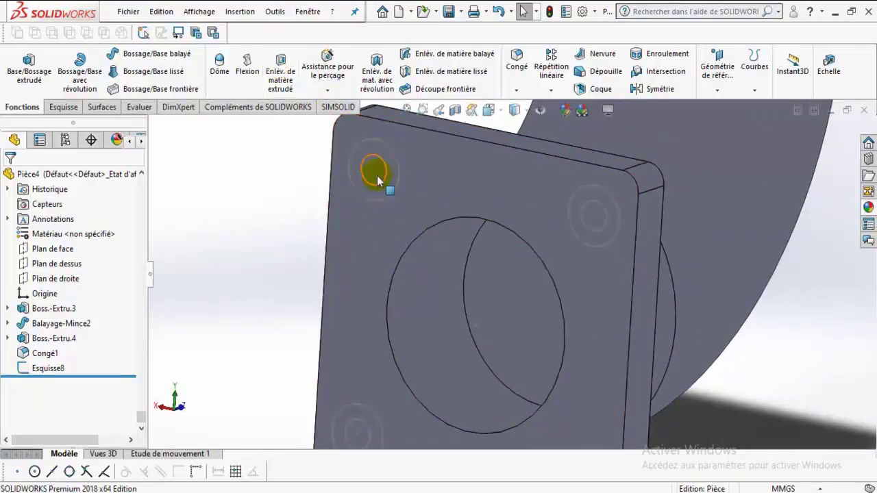
left_click(282, 69)
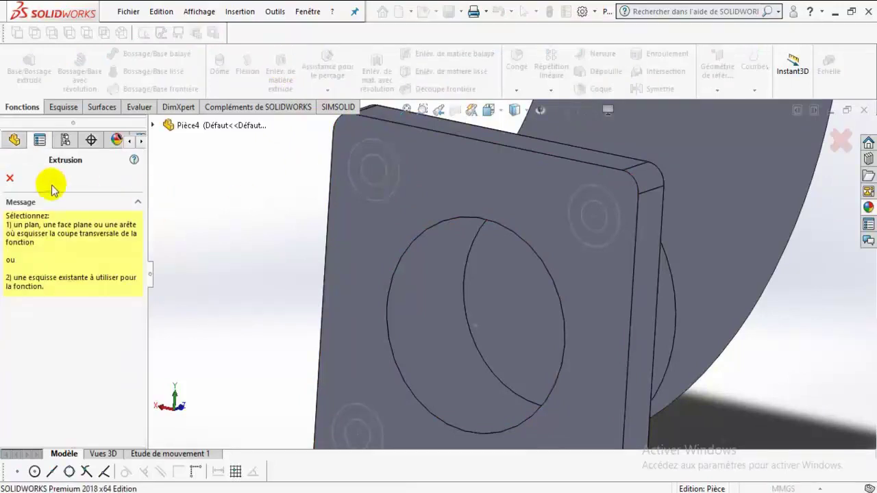
left_click(152, 125)
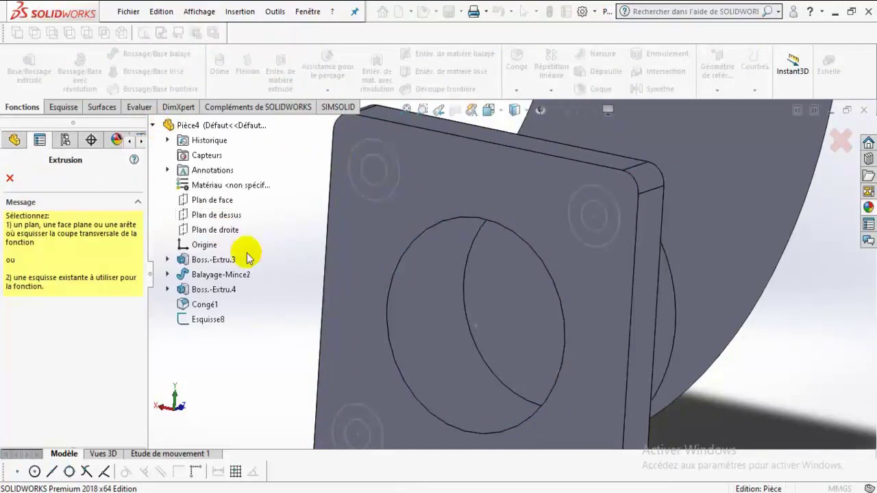
left_click(209, 319)
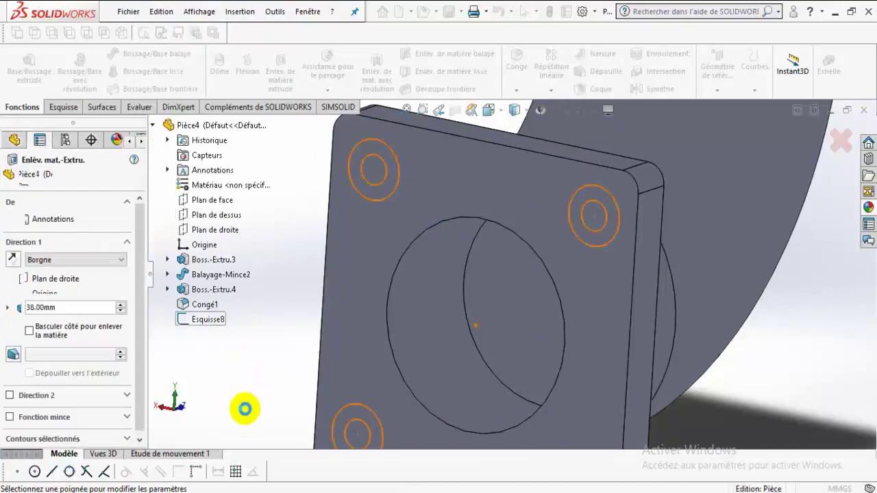
left_click_drag(141, 251, 141, 282)
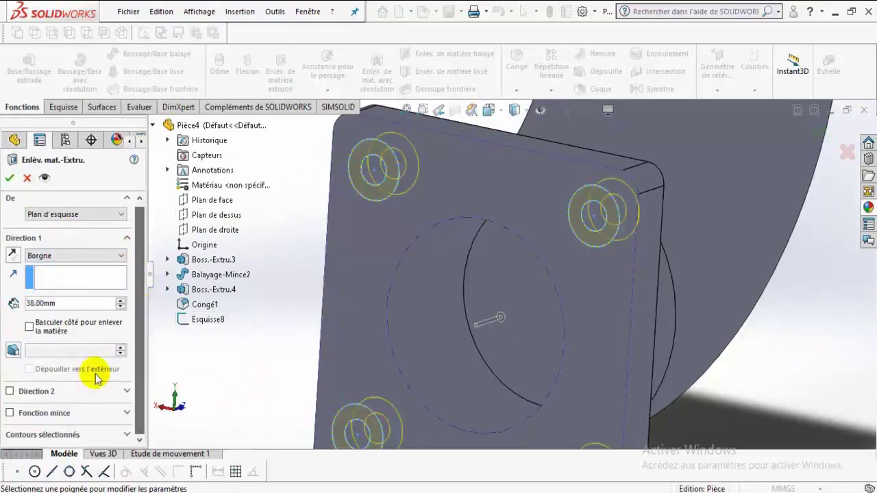
left_click(127, 437)
right_click(55, 418)
left_click(87, 444)
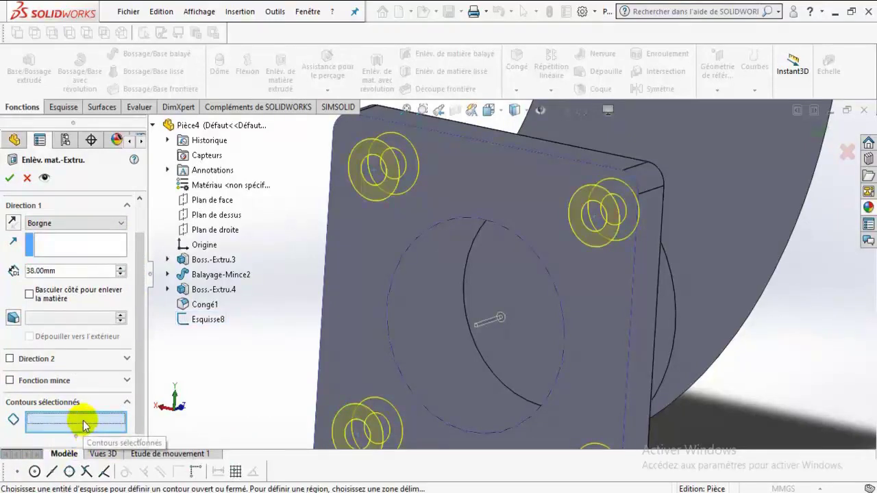
Step: Cut the four ring-shaped regions between the concentric corner circles 10 mm deep into the first flange
left_click(382, 202)
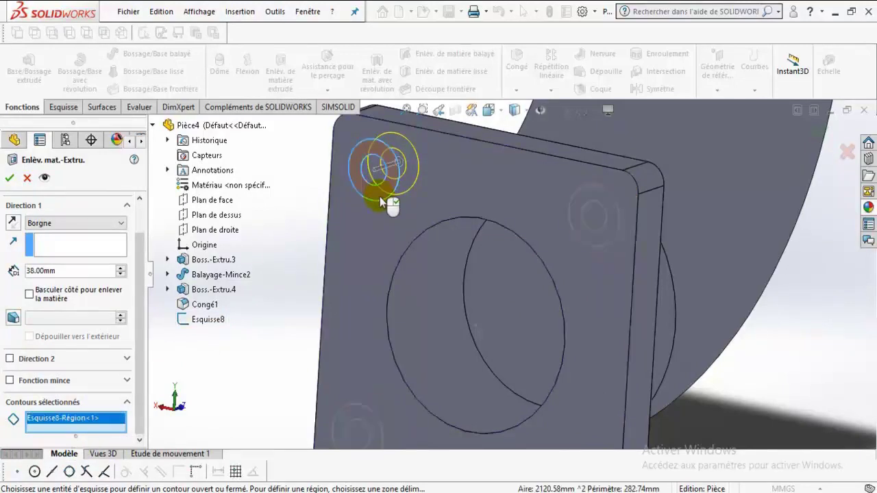
left_click(603, 240)
scroll(603, 240, "up", 5)
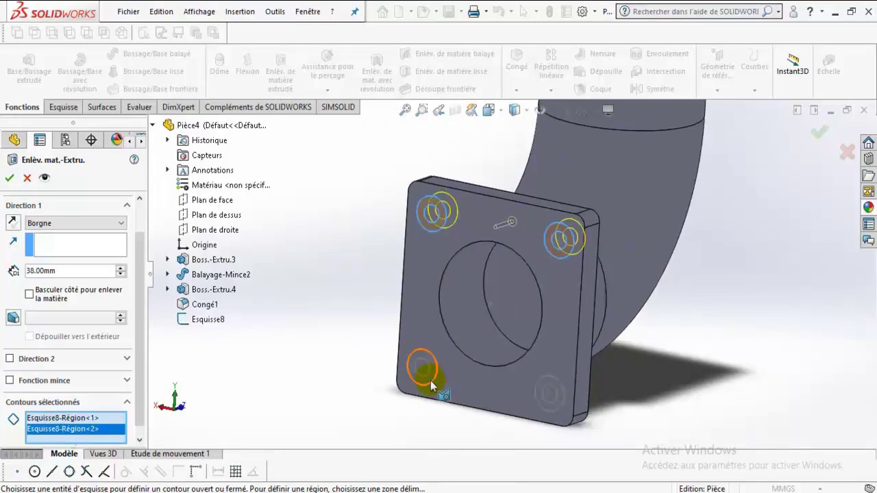
scroll(431, 378, "down", 4)
left_click(438, 361)
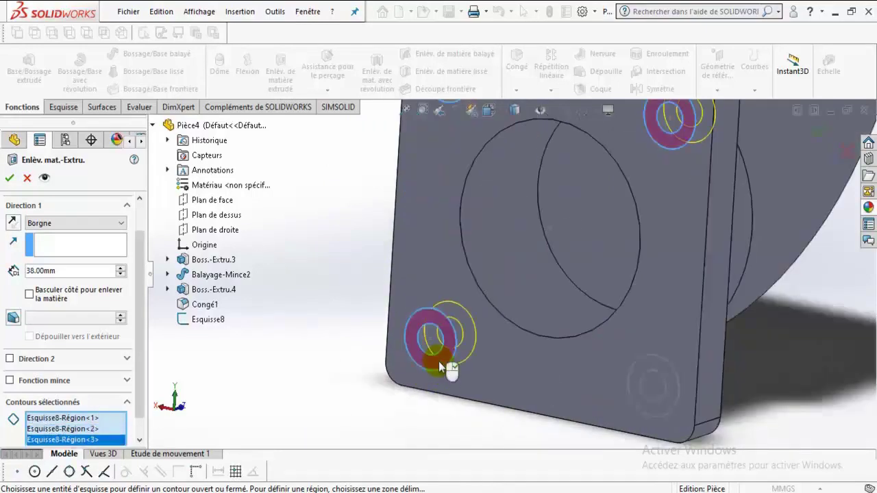
left_click(646, 408)
double_click(68, 271)
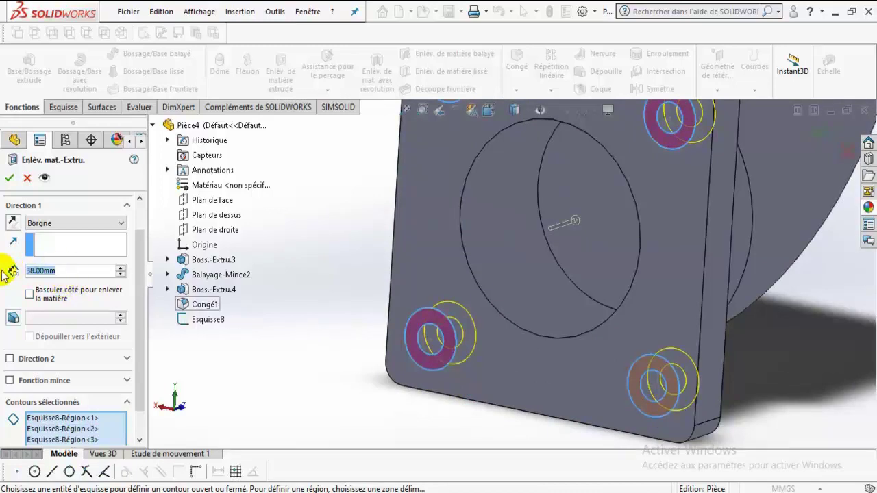
type("10")
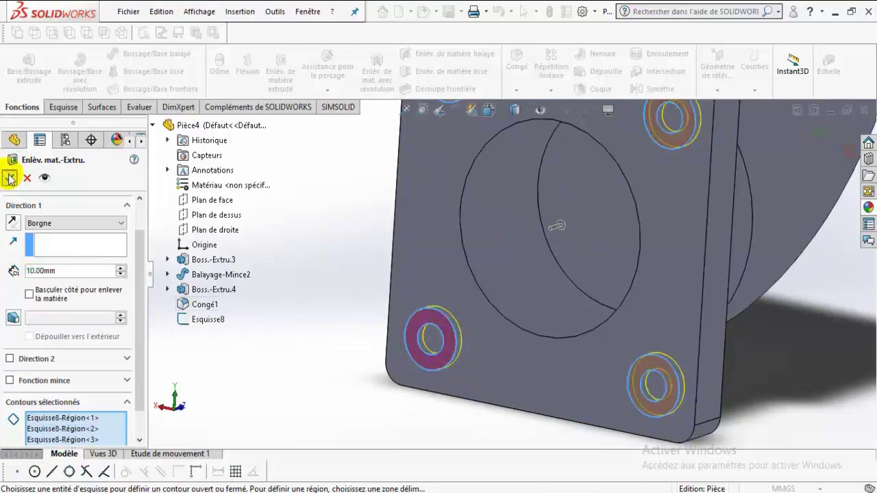
left_click(10, 179)
Step: Start a second extruded cut that reuses the counterbore cut's four-hole sketch, and activate its selected-contours option
middle_click_drag(313, 294, 360, 313)
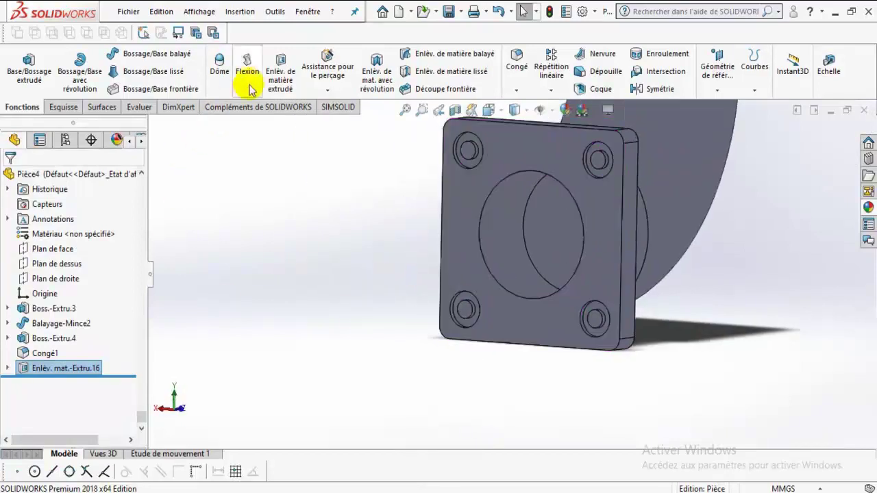
left_click(280, 69)
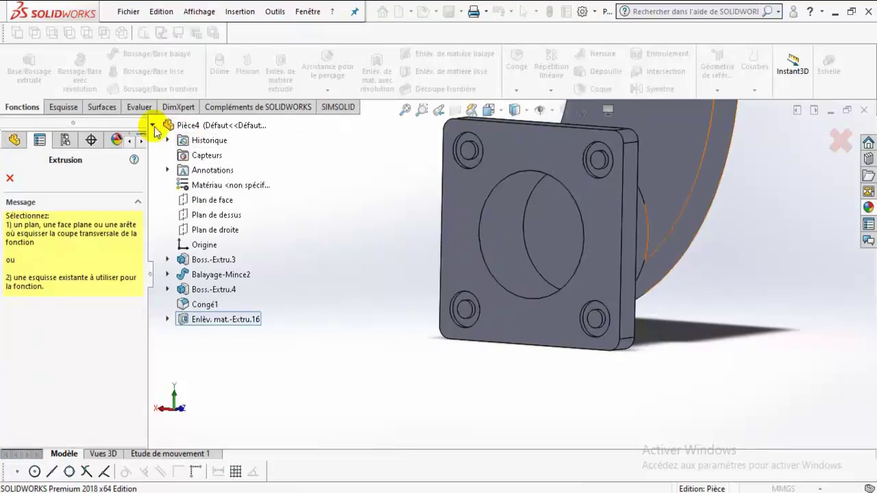
left_click(153, 126)
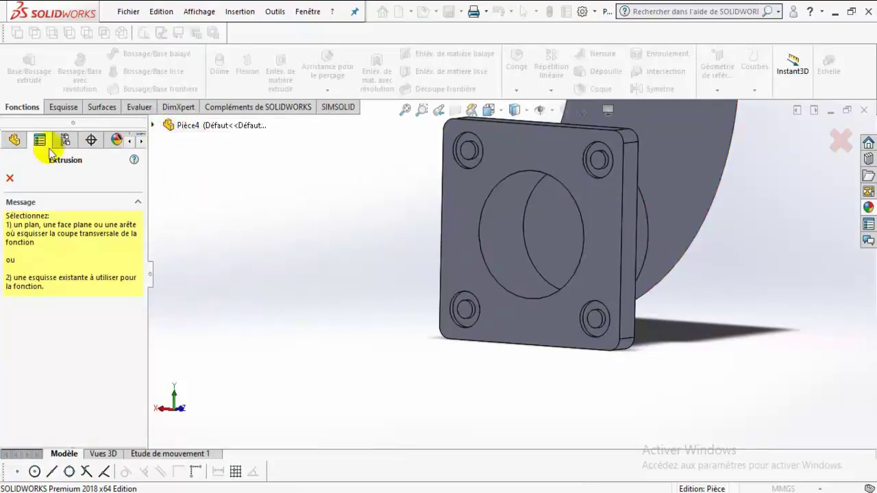
left_click(153, 125)
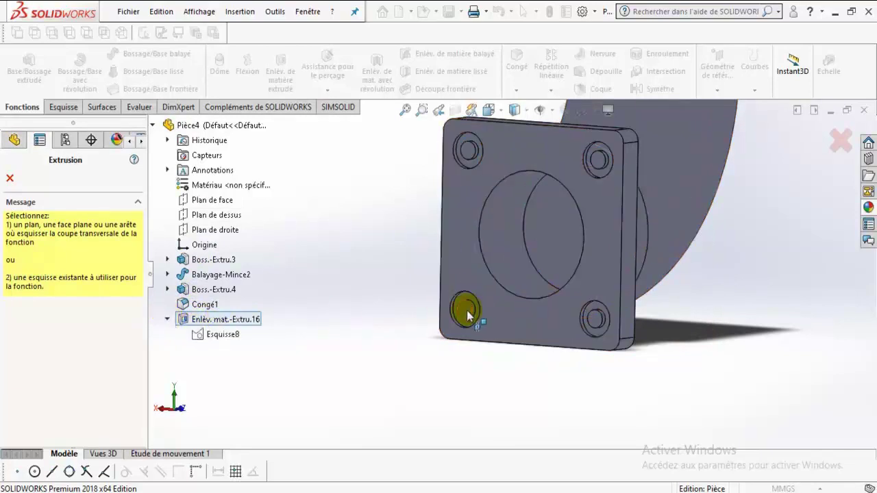
left_click(228, 338)
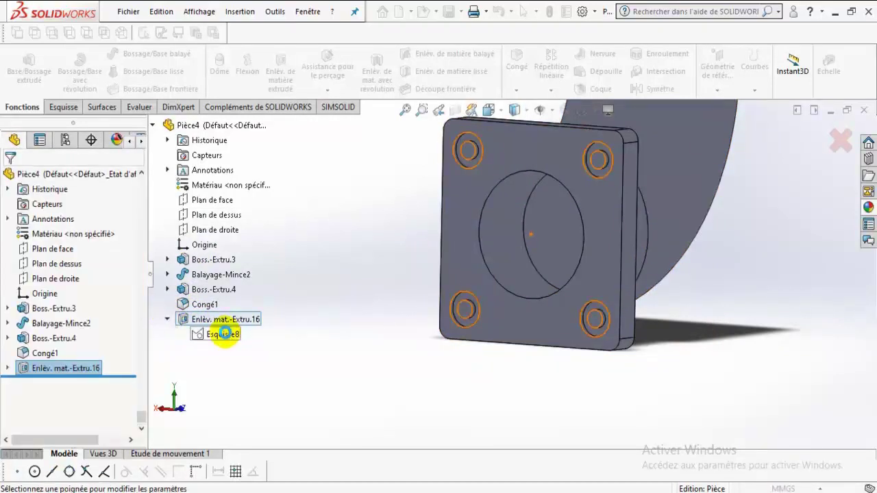
left_click(225, 334)
scroll(476, 269, "down", 3)
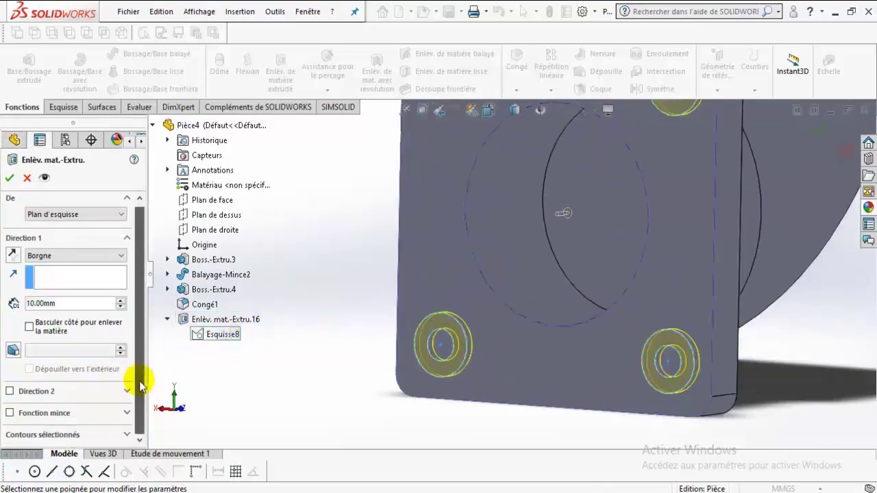
left_click(64, 437)
right_click(42, 423)
left_click(75, 442)
Step: Select the four inner circle regions at the flange corners as the contours of the second cut
scroll(409, 380, "down", 3)
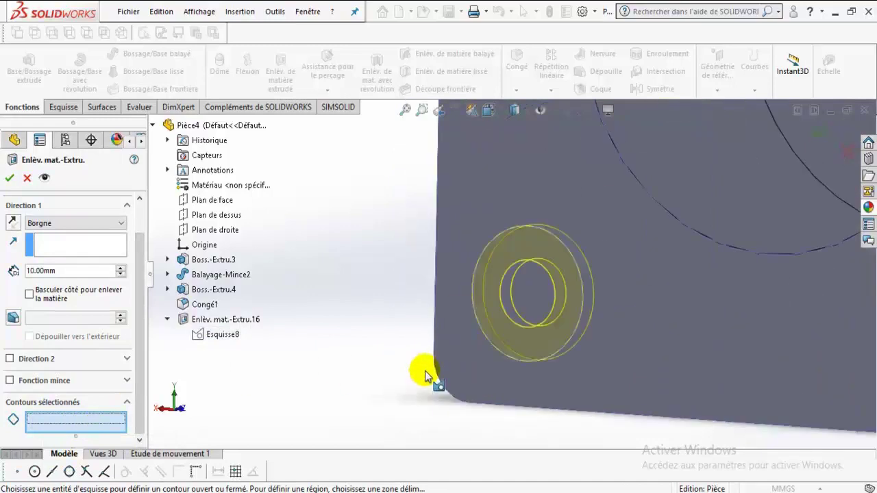
left_click(534, 309)
scroll(607, 309, "up", 3)
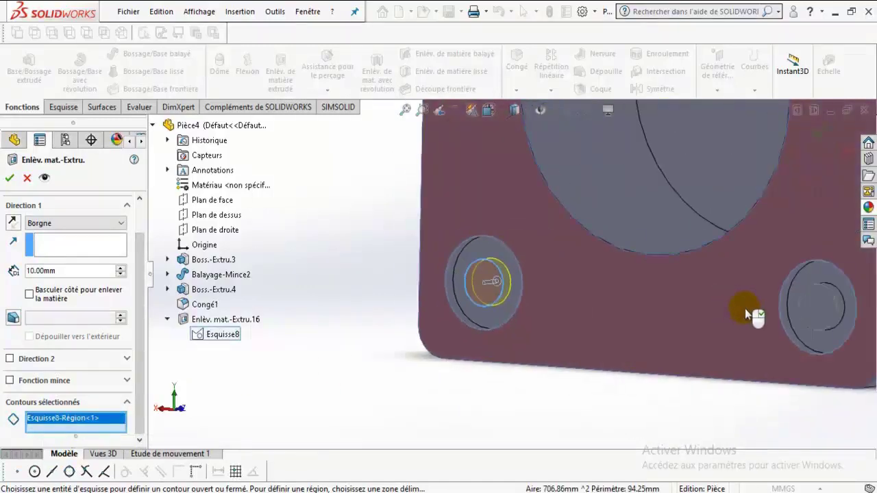
left_click(818, 305)
scroll(723, 298, "up", 5)
scroll(577, 197, "down", 8)
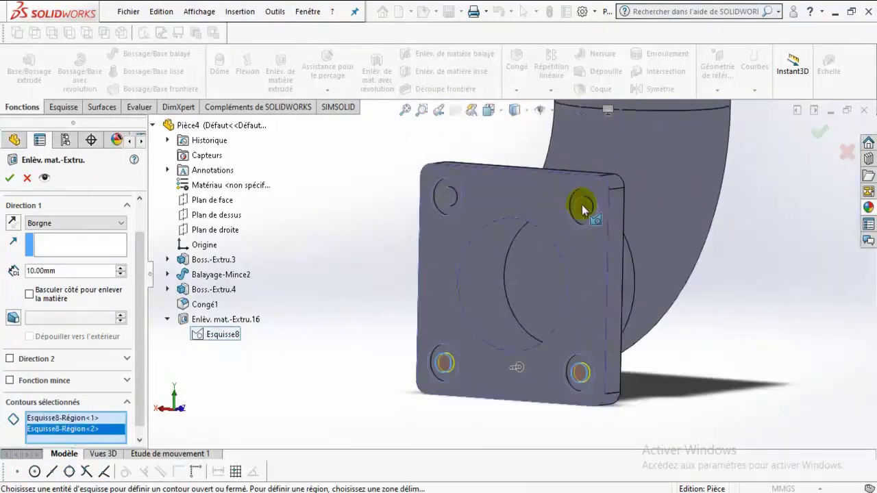
left_click(541, 237)
scroll(445, 254, "up", 3)
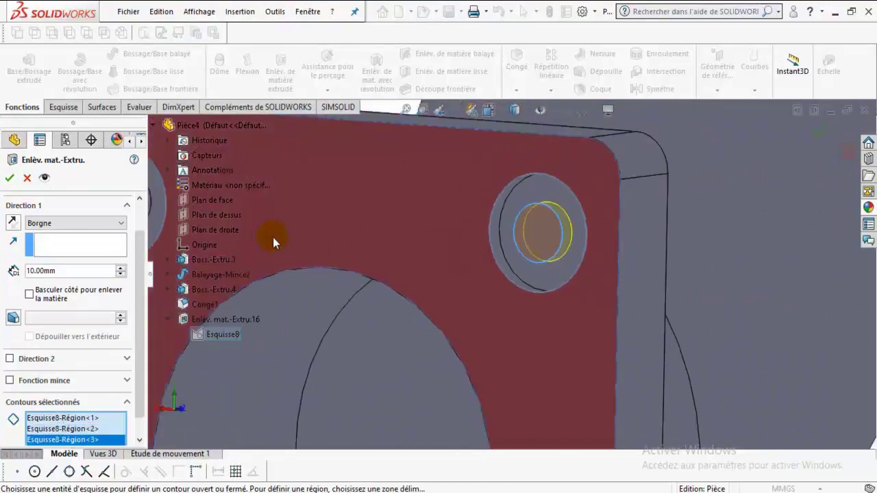
scroll(368, 239, "up", 2)
scroll(370, 263, "down", 8)
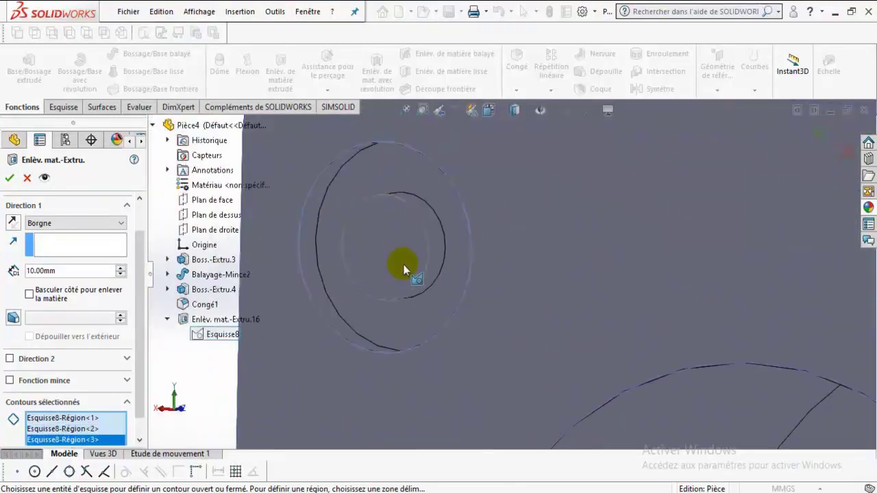
Step: End the inner-hole cut with the up-to-surface condition at the flange's rear face
left_click(74, 228)
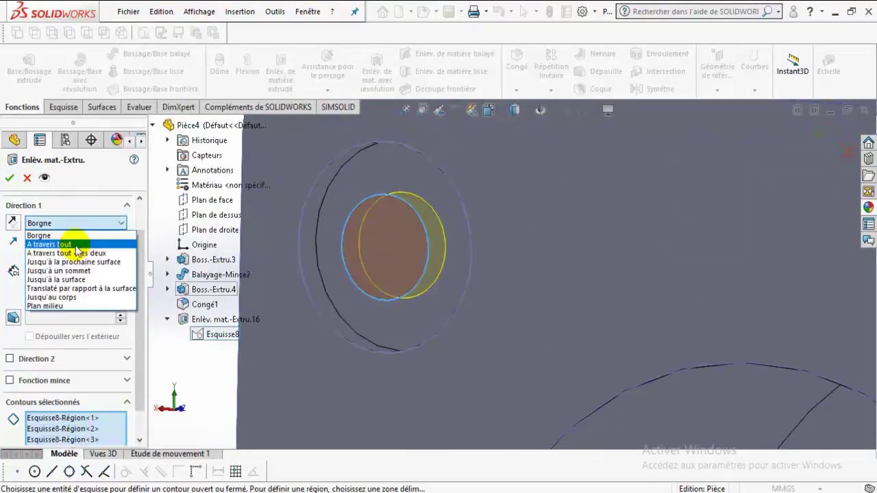
left_click(87, 281)
middle_click_drag(293, 261, 435, 309)
left_click(309, 323)
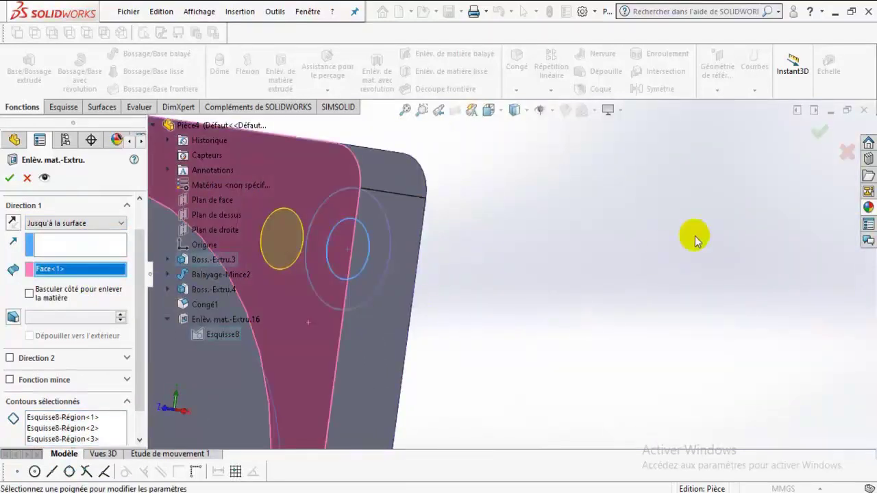
left_click(820, 132)
Step: Inspect the counterbored holes and check which sketch each of the two cut features uses
middle_click_drag(533, 333, 587, 294)
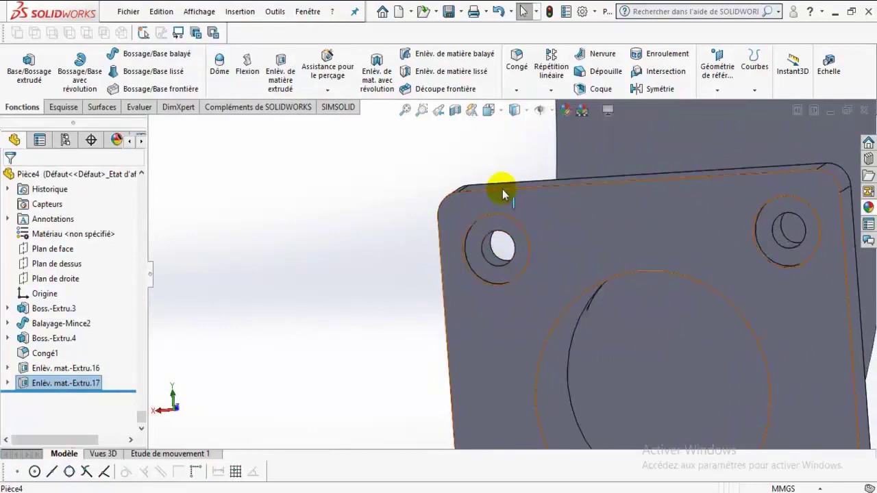
mouse_move(525, 210)
middle_mouse_down()
mouse_move(538, 268)
mouse_move(528, 210)
middle_mouse_up()
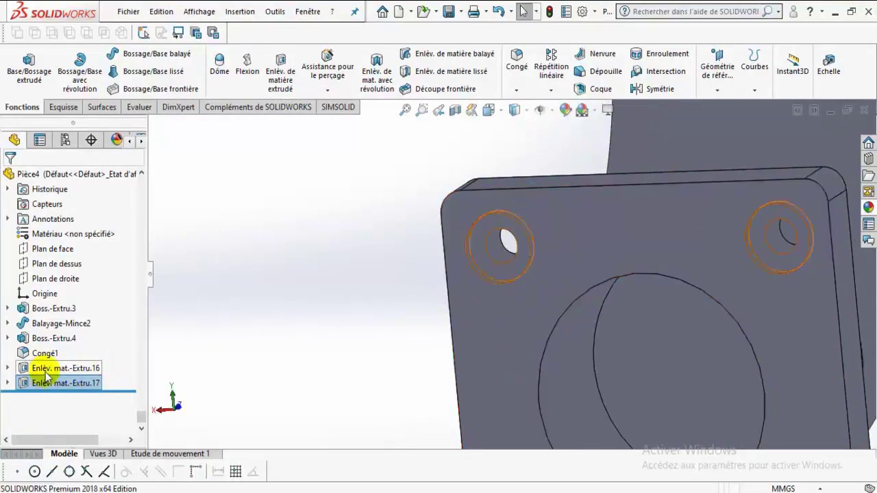
left_click(8, 385)
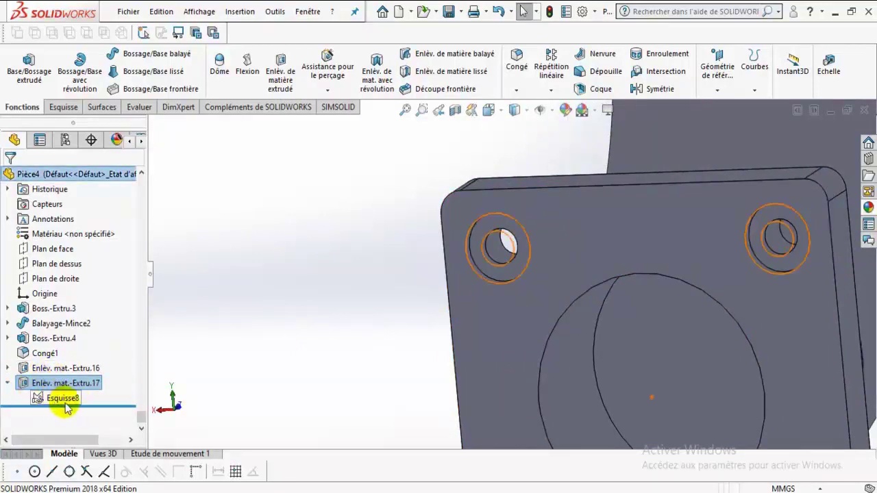
left_click(8, 368)
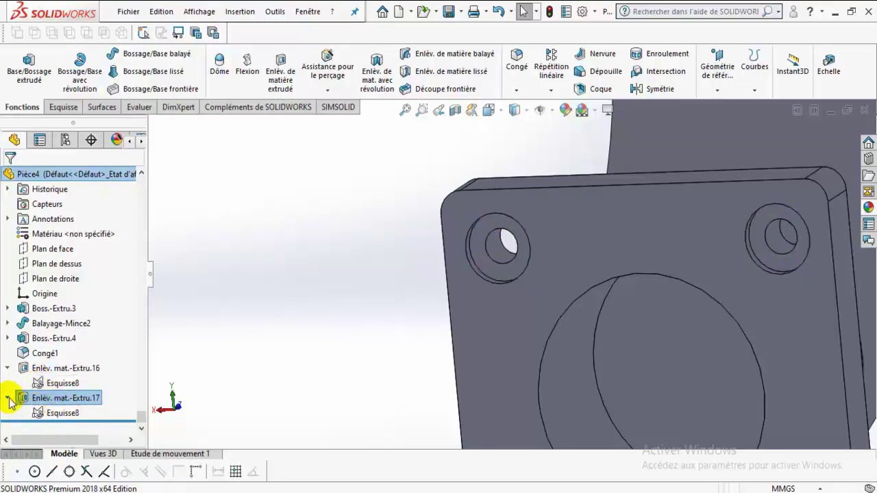
left_click(8, 369)
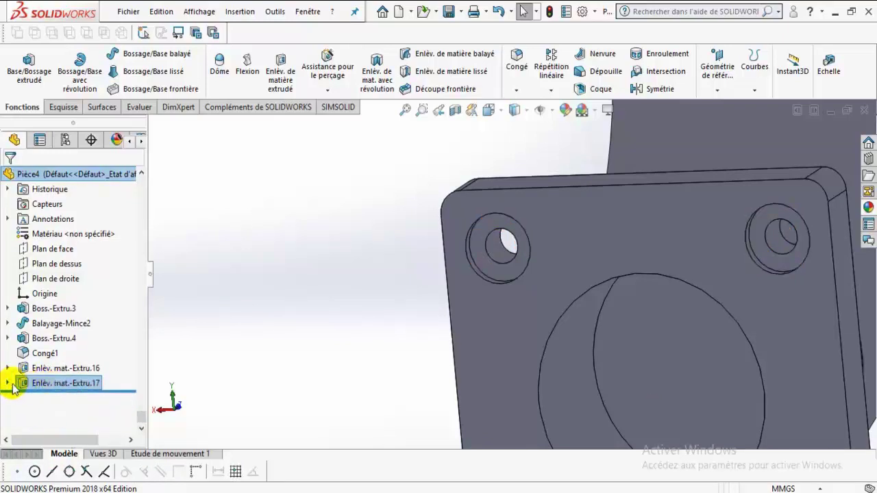
left_click(8, 383)
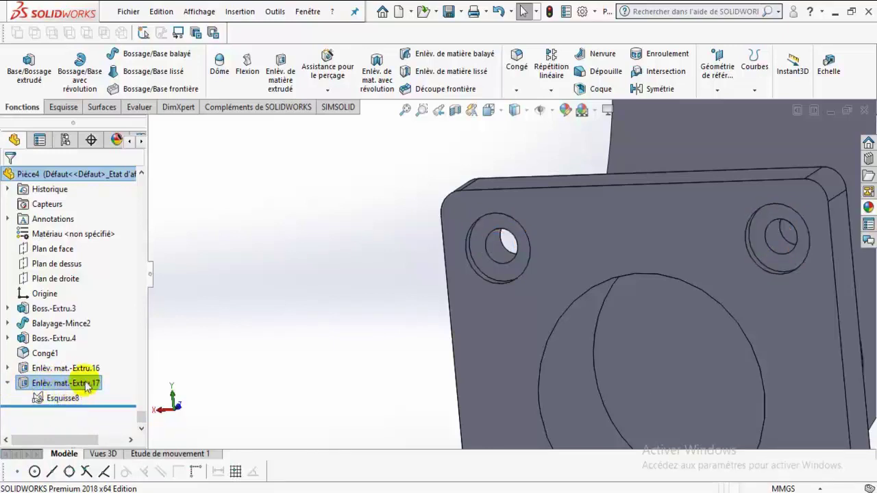
left_click(7, 383)
Step: Open a sketch on the second flange's outer face, viewed normal to it, and draw a circle near one corner
scroll(401, 286, "up", 7)
middle_click_drag(480, 282, 597, 274)
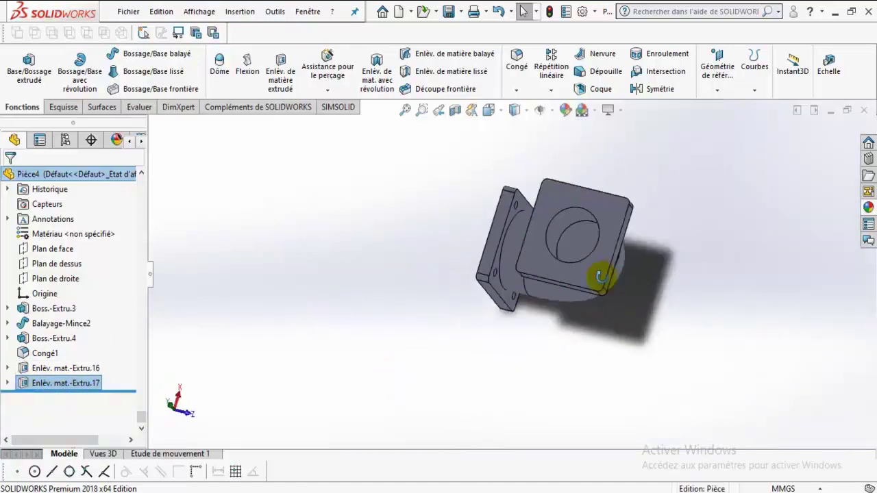
left_click(617, 215)
left_click(713, 177)
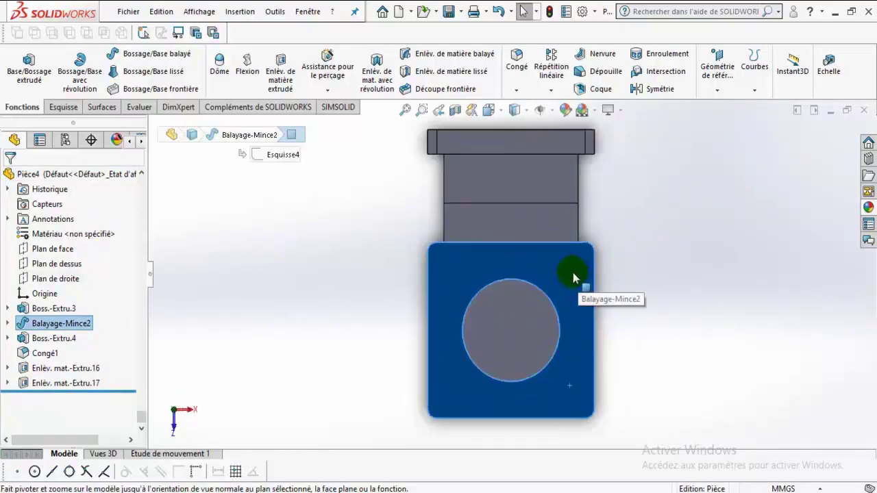
right_click(578, 276)
left_click(587, 192)
left_click(131, 54)
left_click(123, 69)
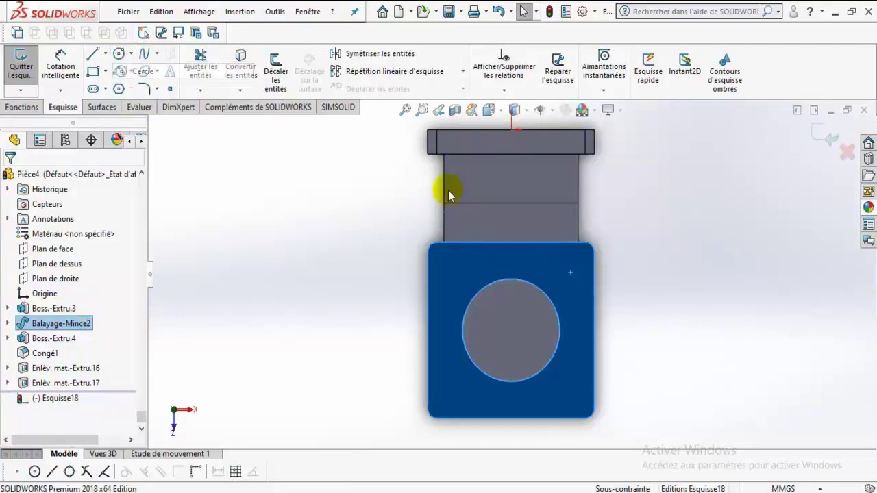
left_click(453, 265)
left_click(463, 268)
left_click(60, 67)
left_click(443, 266)
left_click(414, 280)
type("60")
key("Return")
left_click(454, 266)
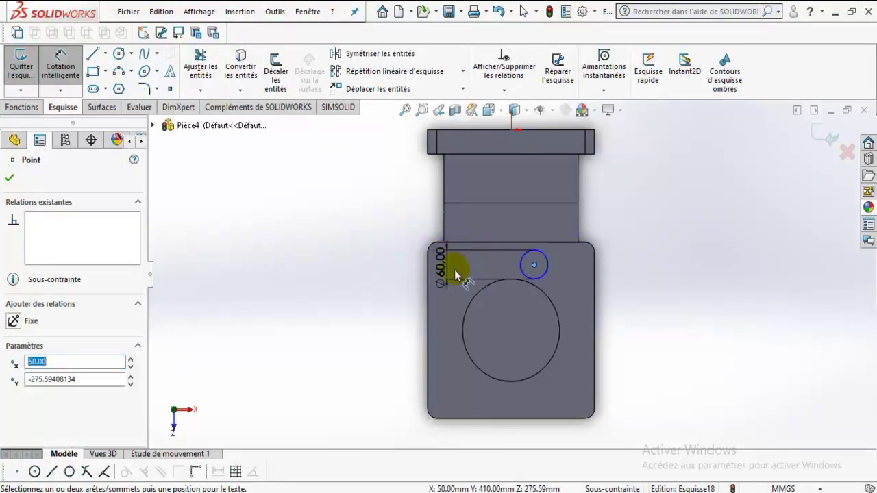
left_click(506, 10)
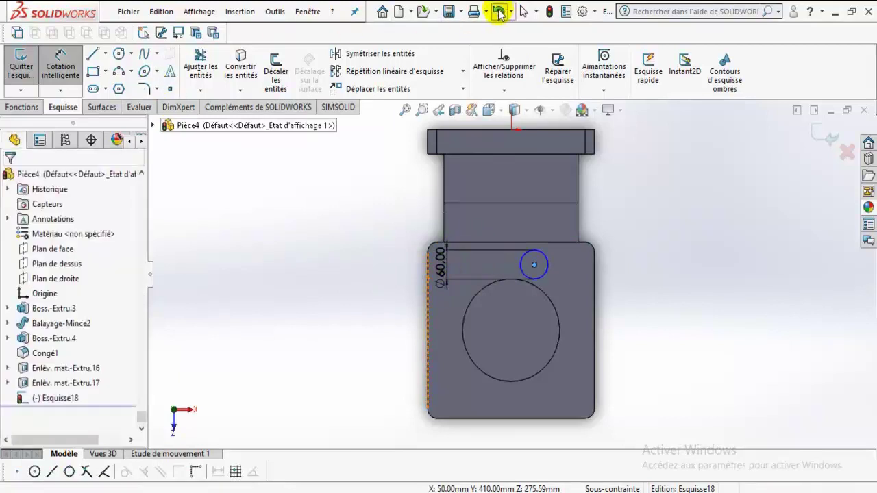
Step: Dimension the corner circle on the second flange's face with a diameter of 60 mm
left_click(54, 72)
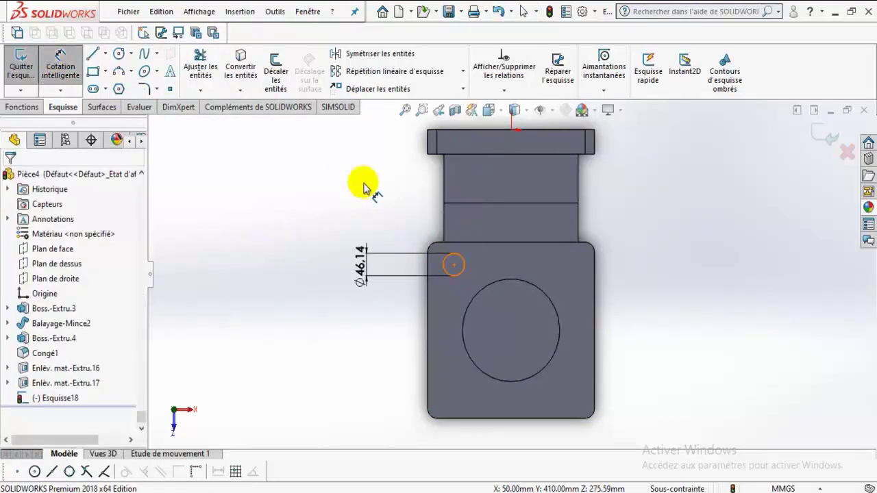
left_click(397, 272)
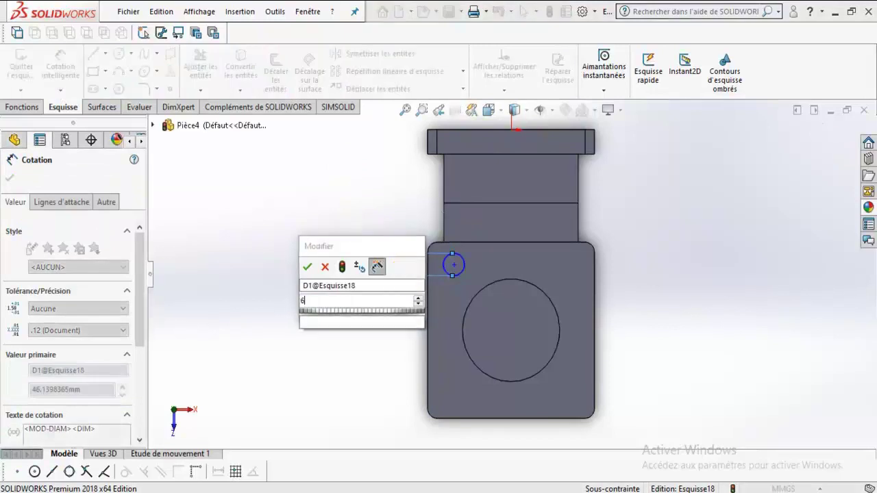
key("Escape")
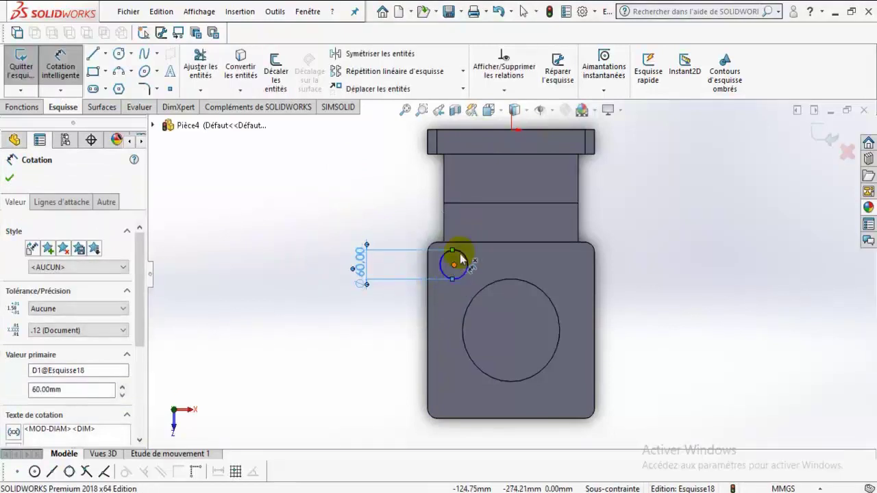
Step: Dimension the circle's centre 50 mm from the flange edge nearest the pipe's upper part
left_click(453, 265)
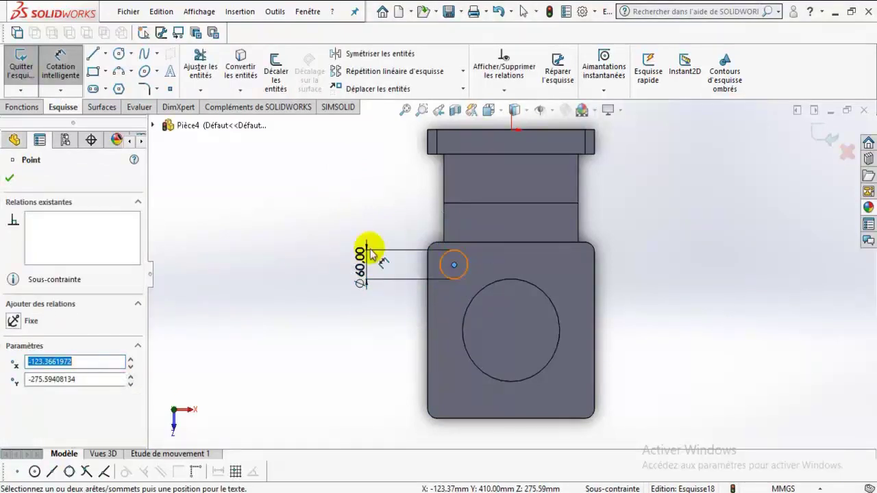
left_click(61, 65)
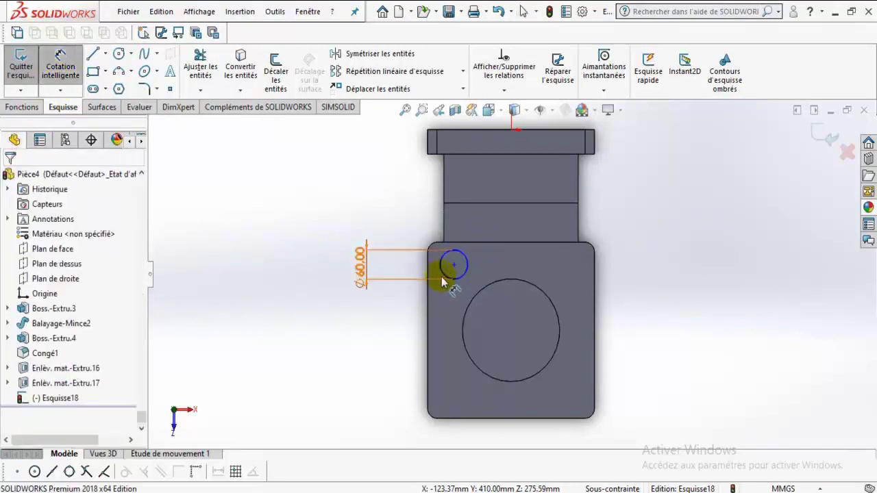
left_click(453, 266)
left_click(471, 243)
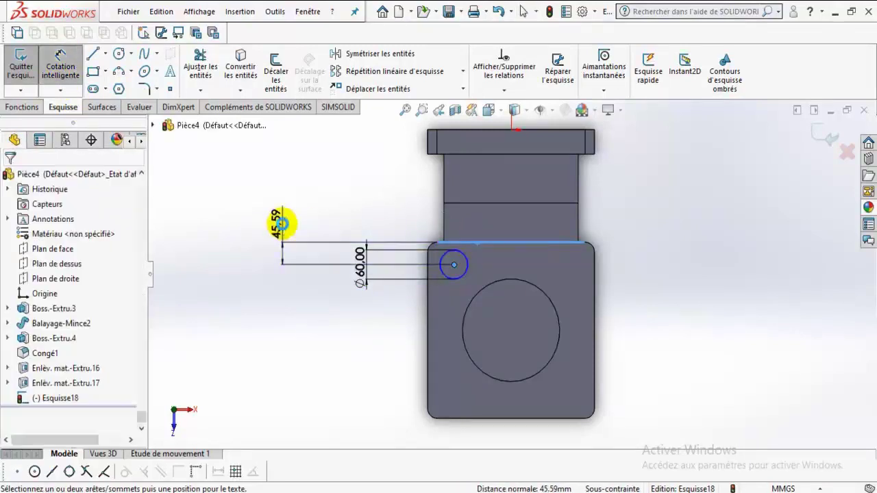
left_click(286, 222)
type("50")
key("Return")
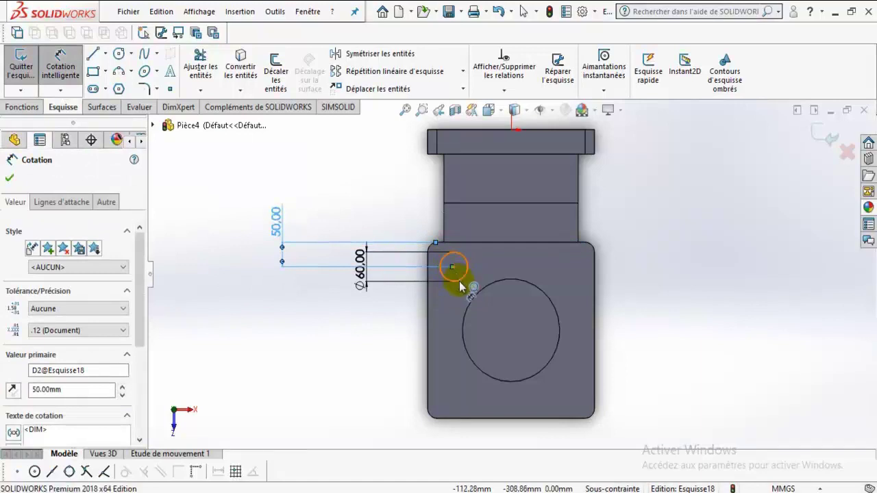
Step: Dimension the circle's centre 50 mm from the flange's left side edge to fully constrain the sketch
left_click(459, 283)
left_click(427, 296)
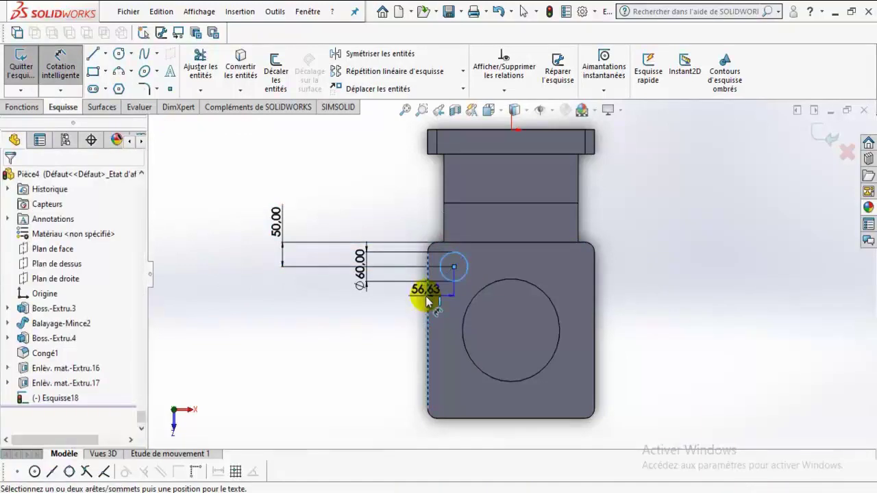
left_click(394, 209)
type("50")
key("Return")
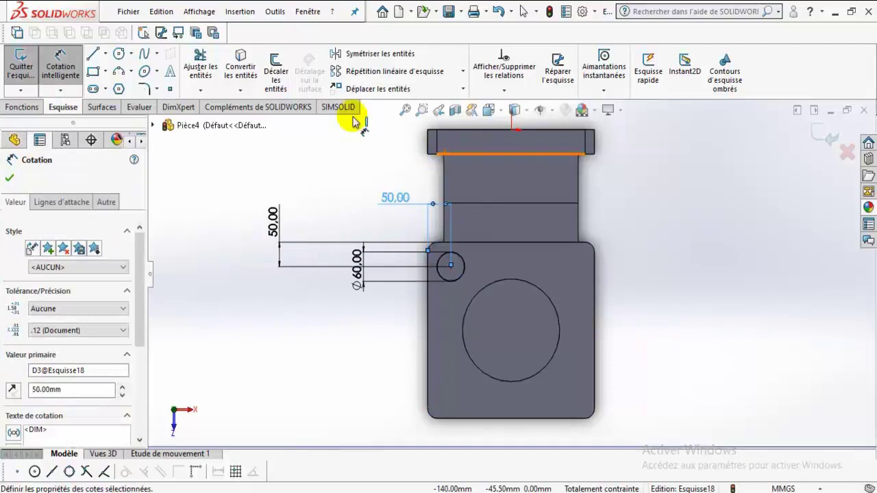
Step: Cut the 60 mm circle into the second flange as a blind extruded cut 10 mm deep
left_click(22, 106)
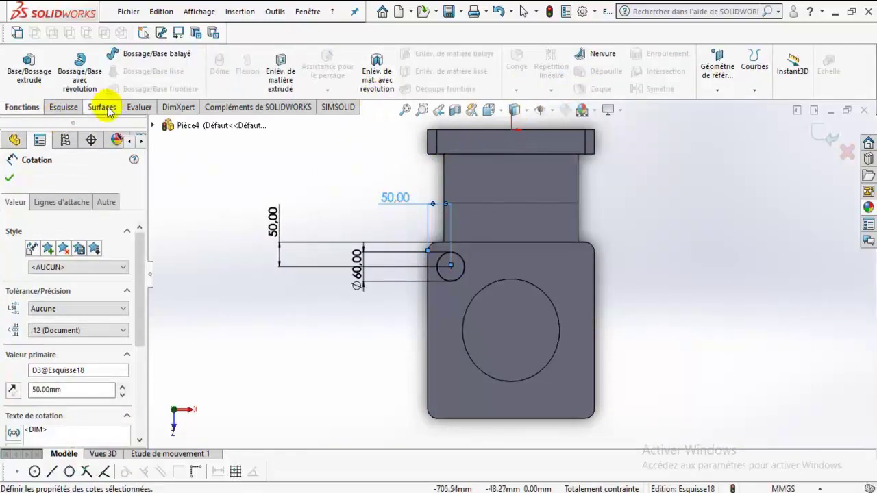
left_click(282, 76)
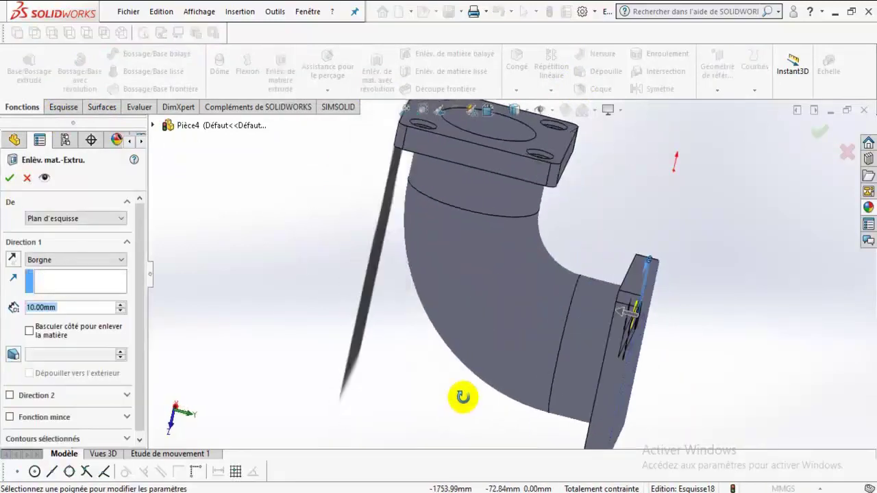
left_click(10, 178)
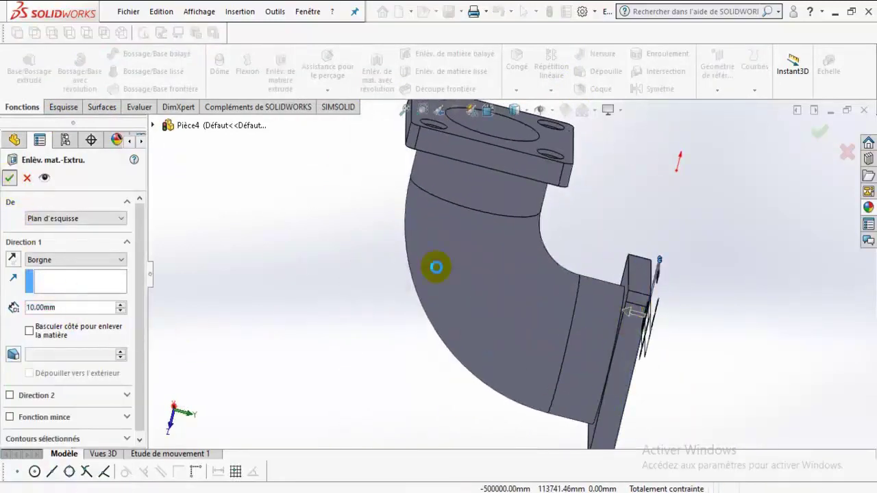
Step: Repeat the 10 mm deep recess in a circular pattern of 4 equally spaced instances over 360° about the bore edge
middle_click_drag(331, 325, 493, 336)
left_click(552, 91)
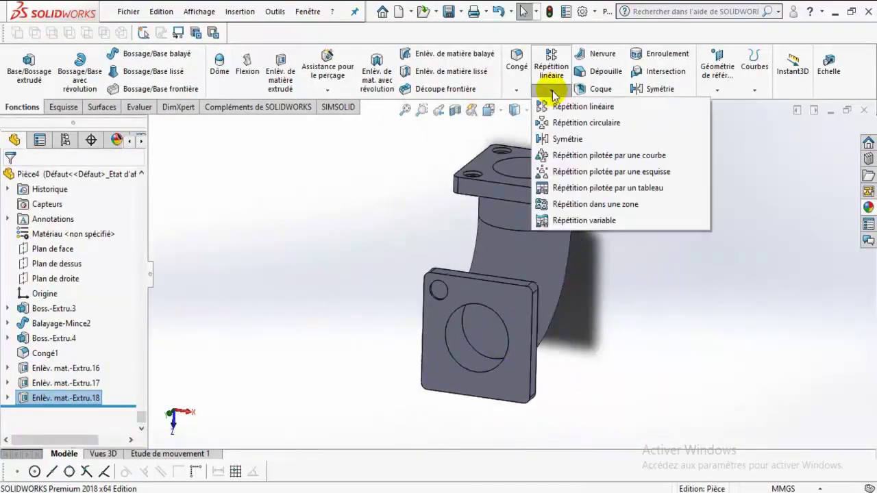
left_click(576, 122)
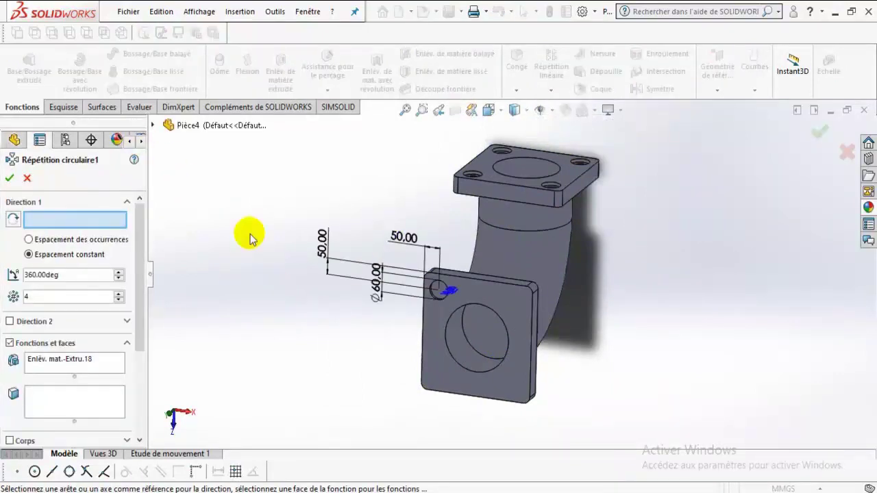
left_click(479, 308)
middle_click_drag(354, 344, 334, 305)
left_click(9, 180)
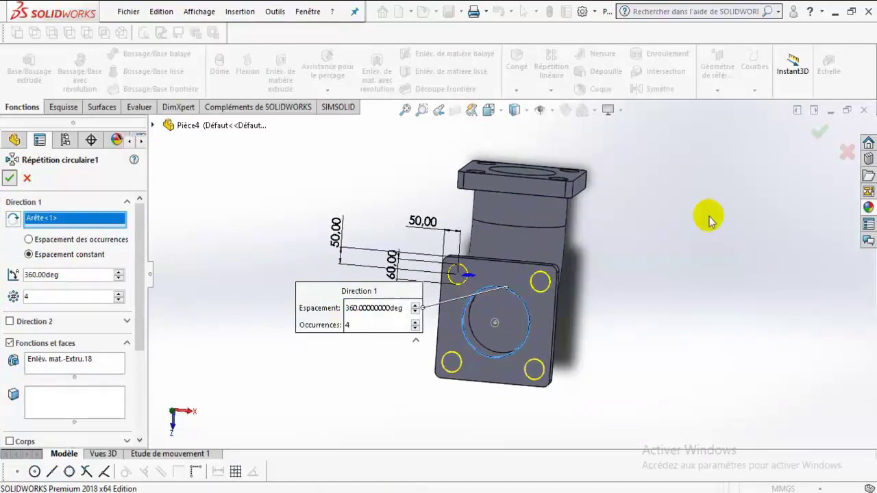
Step: Open a sketch on the original corner recess's bottom face, viewed normal to it, and draw a concentric circle about 28 mm in diameter
middle_click_drag(314, 289, 566, 282)
scroll(548, 281, "down", 2)
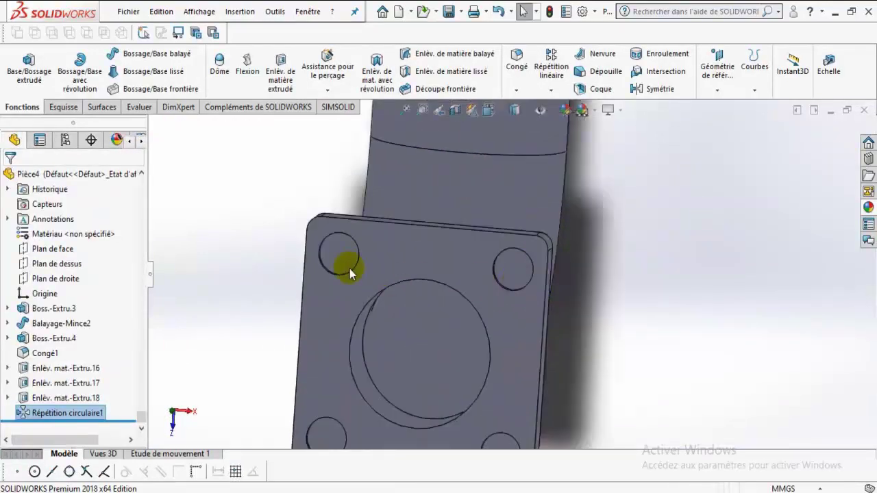
left_click(343, 255)
left_click(459, 218)
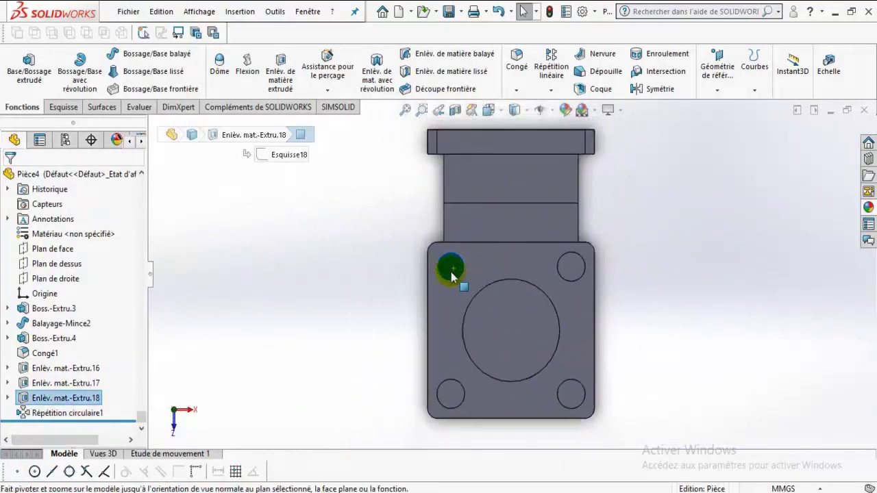
right_click(458, 268)
left_click(473, 199)
left_click(131, 54)
left_click(129, 69)
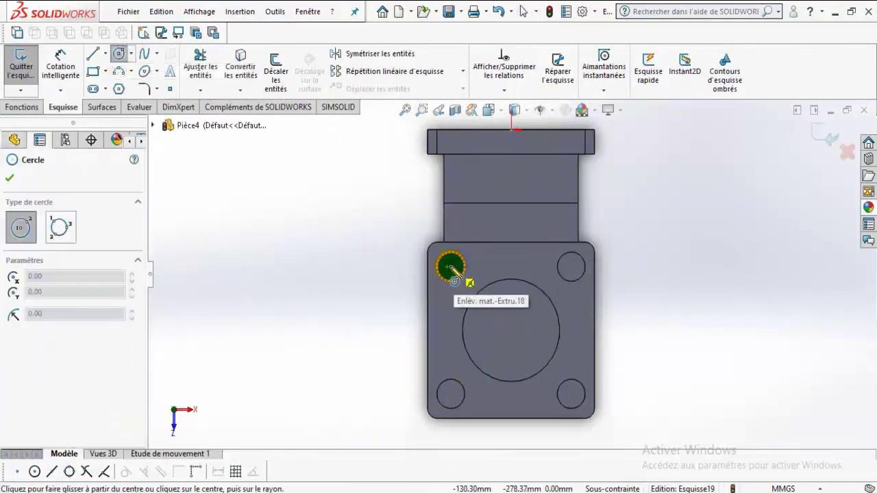
left_click(451, 267)
left_click(456, 269)
Step: Set the inner circle's diameter to 30 mm and start an extruded cut from its sketch
left_click(71, 63)
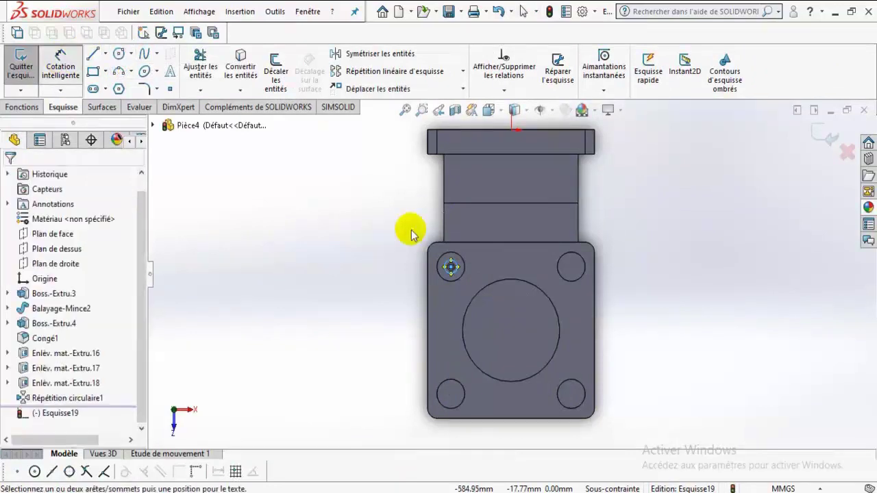
left_click(452, 277)
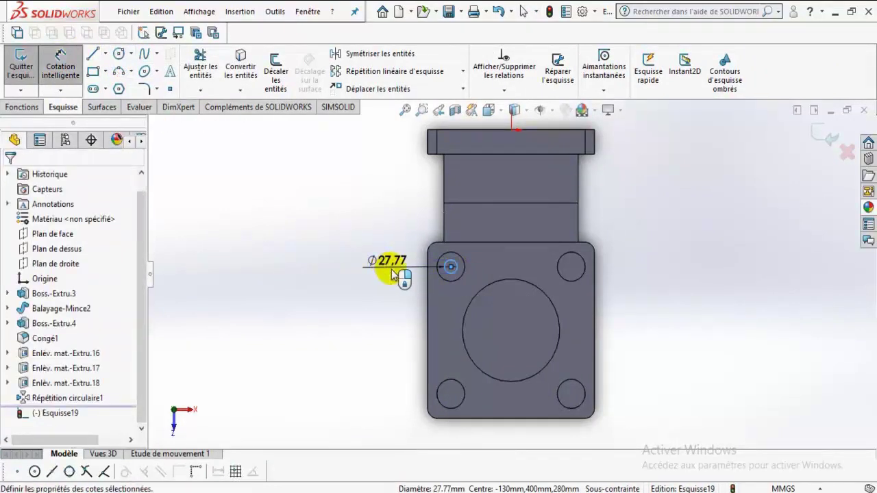
left_click(392, 275)
type("30")
key("Return")
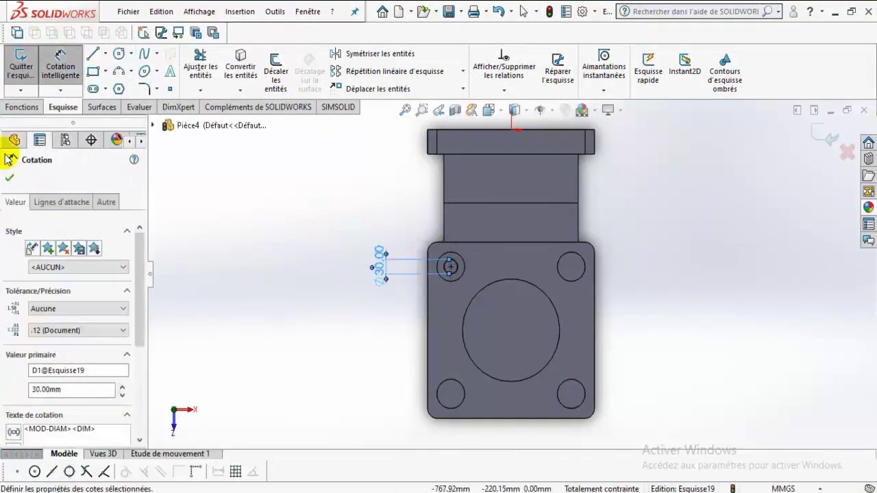
left_click(21, 107)
left_click(280, 72)
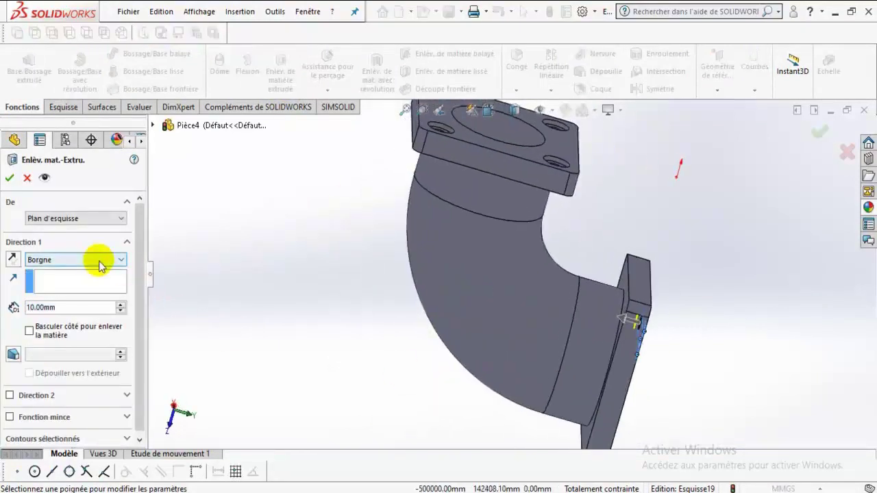
Step: Try the through-all end condition for the 30 mm hole and inspect its preview along the elbow
left_click(99, 264)
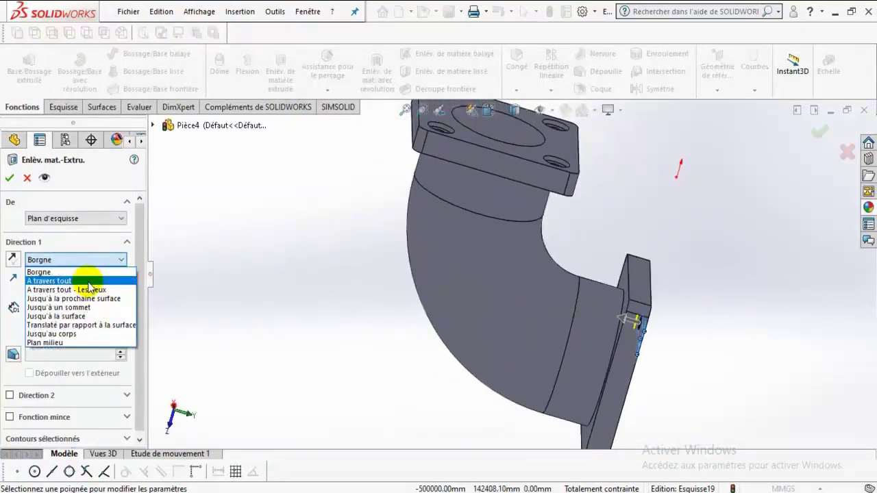
left_click(88, 281)
middle_click_drag(459, 266, 439, 156)
scroll(478, 226, "down", 1)
left_click(489, 111)
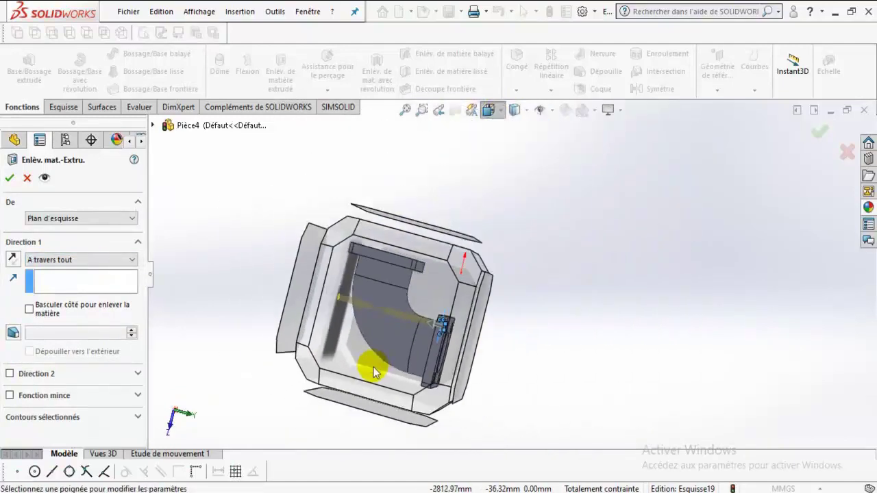
left_click(372, 361)
middle_click_drag(366, 251, 522, 392)
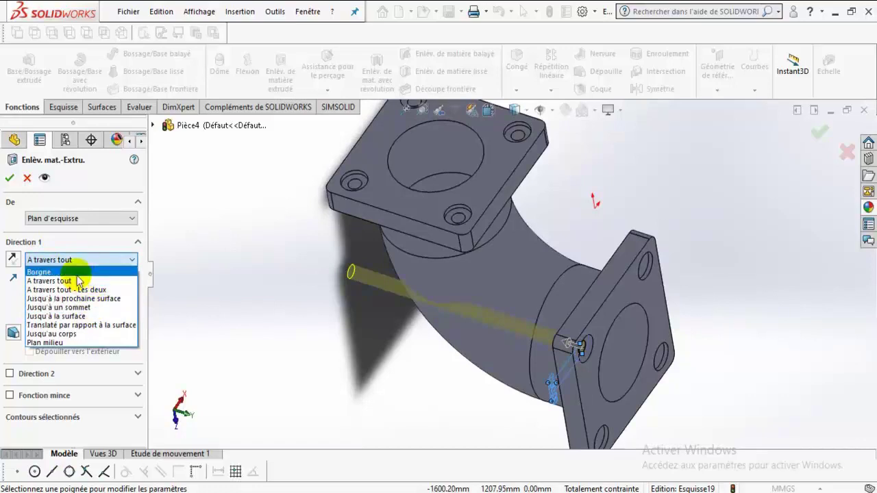
Step: Make the 30 mm hole a blind cut 50 mm deep
left_click(77, 274)
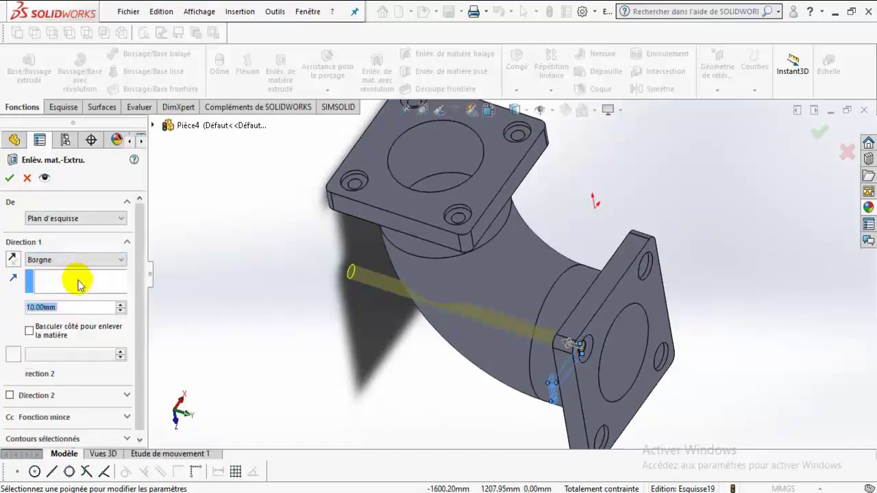
left_click(121, 305)
middle_click_drag(475, 336, 505, 289)
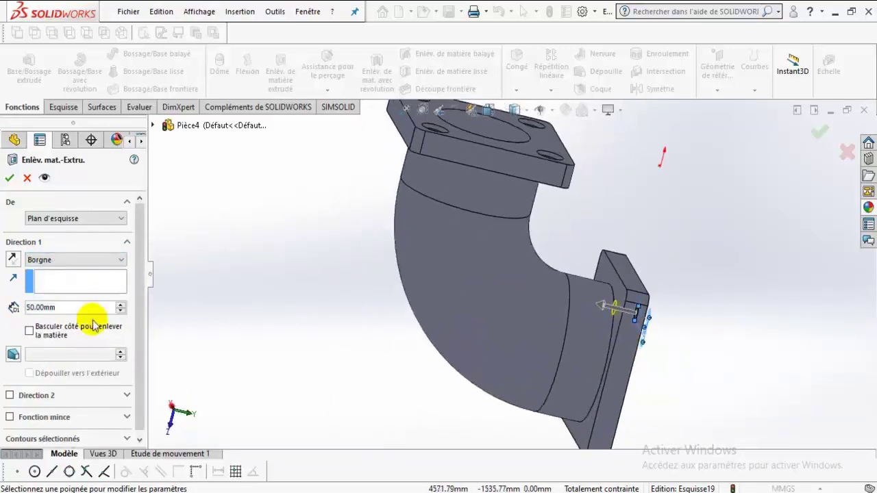
left_click(11, 178)
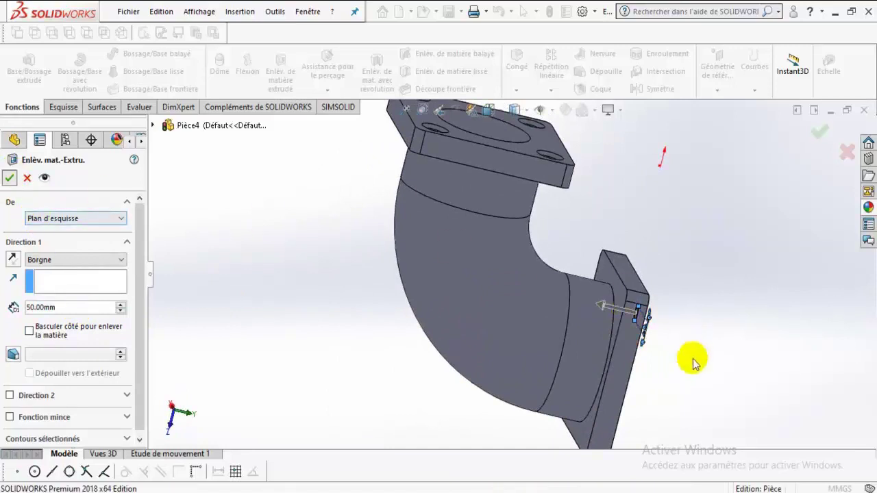
Step: Repeat the 30 mm hole cut in a circular pattern of 4 equally spaced instances over 360° about the second flange's bore
middle_click_drag(620, 314, 580, 270)
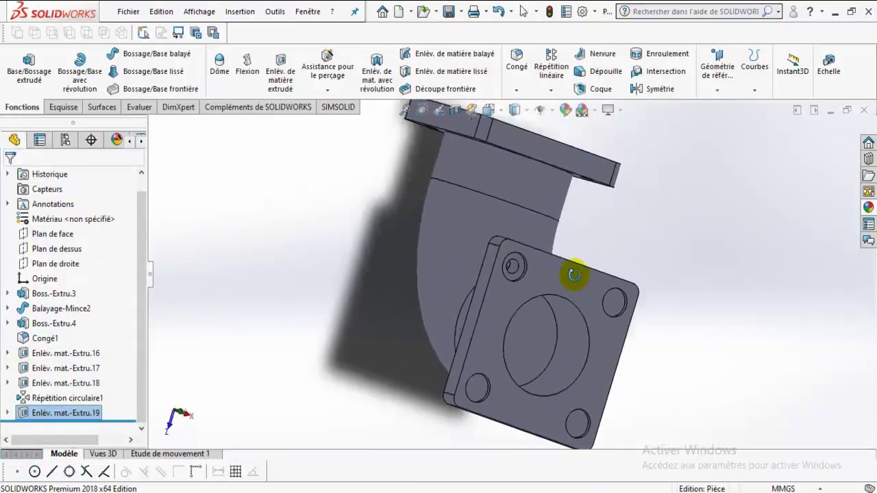
left_click(551, 90)
left_click(576, 123)
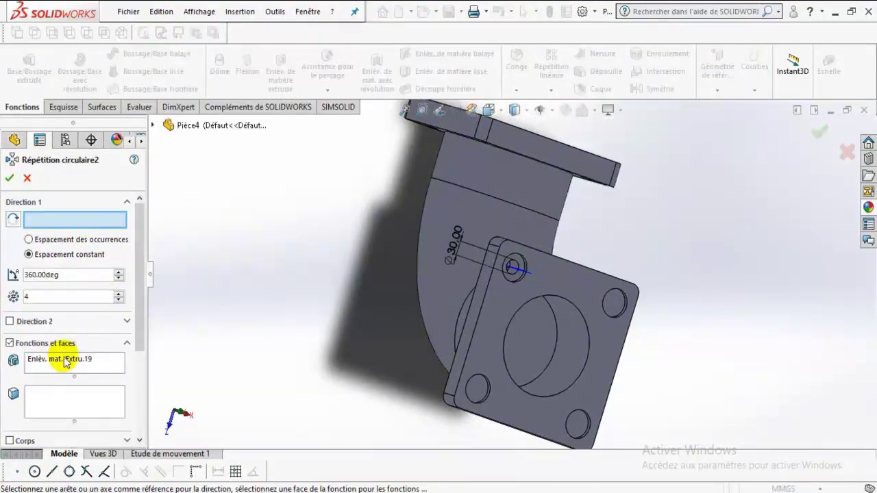
left_click(66, 359)
left_click(152, 125)
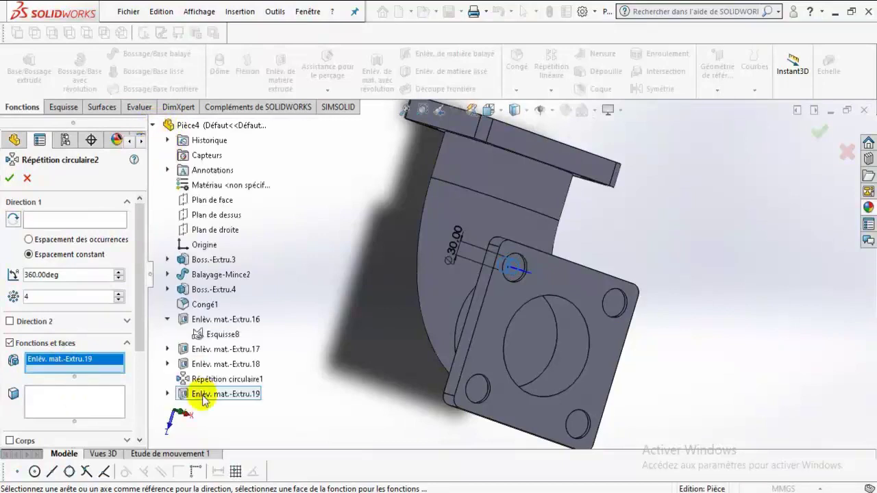
left_click(248, 395)
left_click(248, 396)
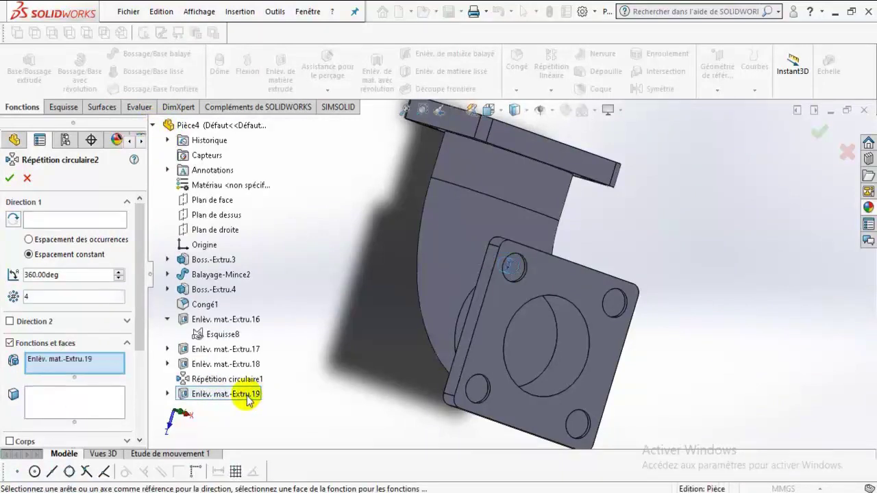
left_click(89, 222)
left_click(581, 314)
middle_click_drag(665, 352, 610, 304)
left_click(819, 137)
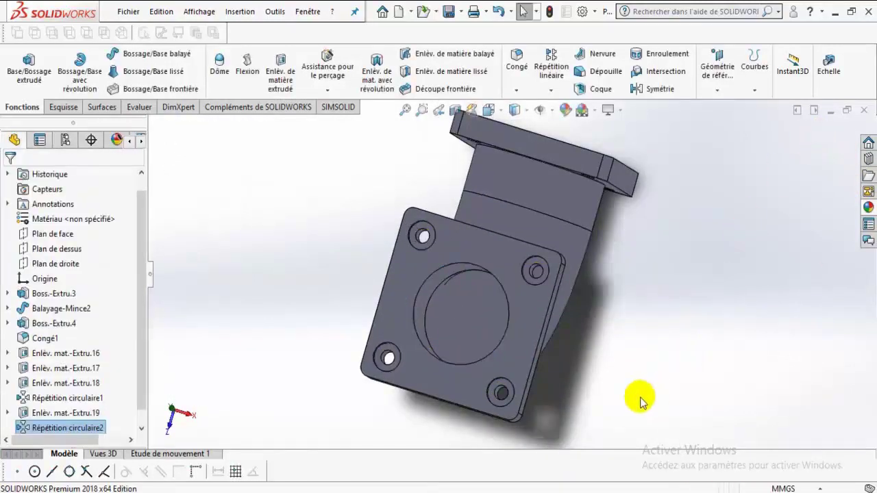
Step: Inspect both flanges of the elbow and examine the bore-edge chamfer callouts in the reference drawing
middle_click_drag(601, 407, 650, 344)
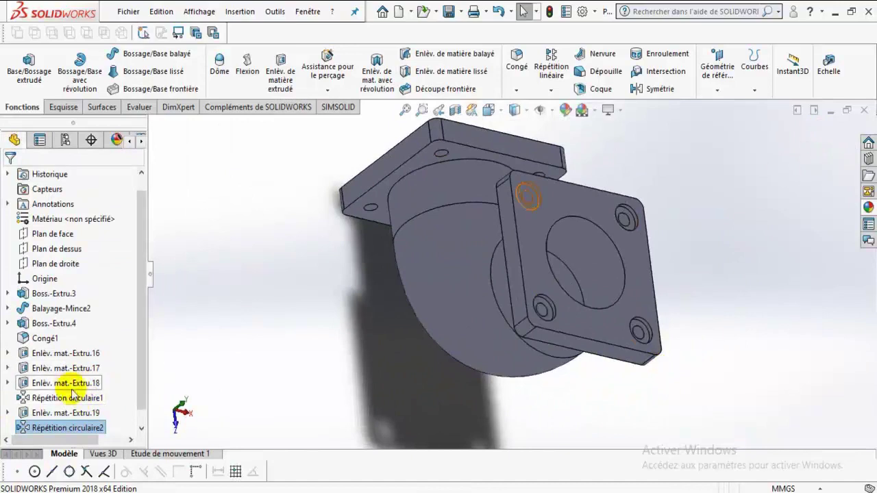
scroll(137, 384, "down", 1)
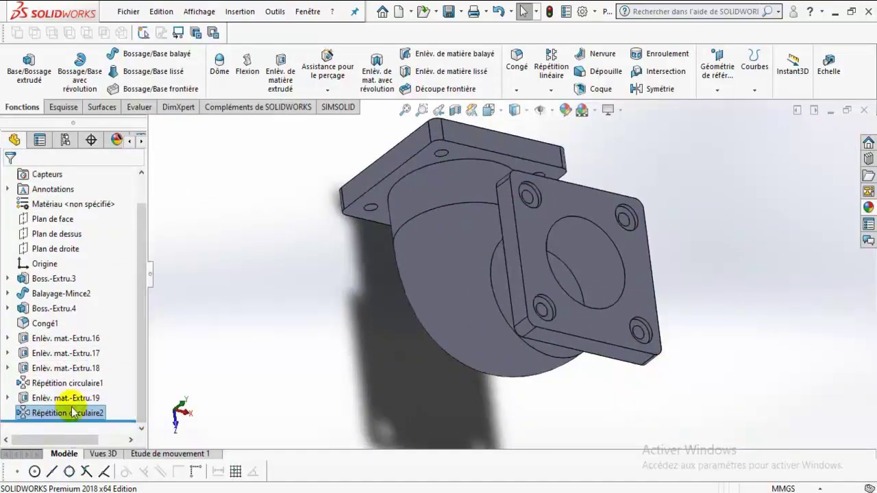
middle_click_drag(514, 299, 549, 295)
middle_click_drag(614, 207, 590, 306)
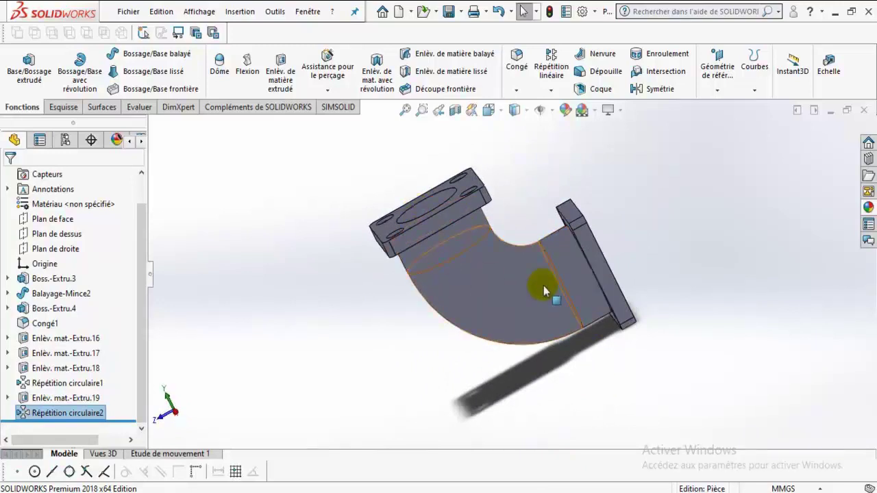
middle_click_drag(668, 277, 533, 251)
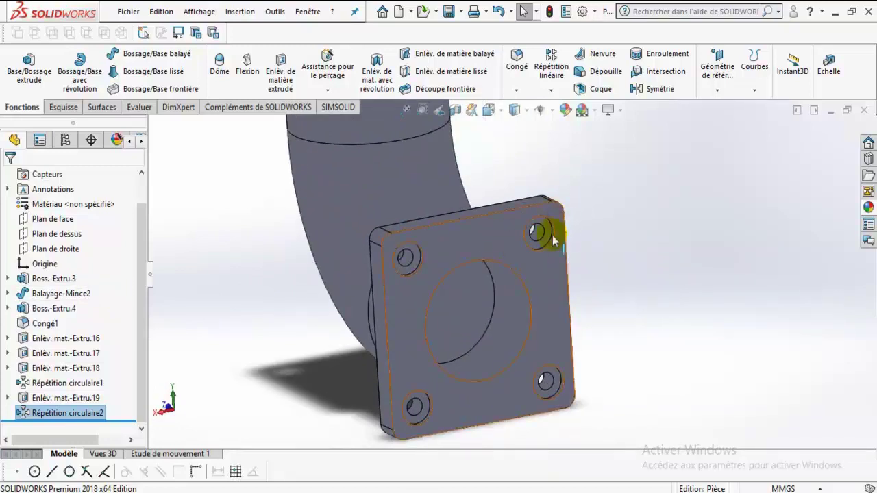
middle_click_drag(442, 322, 453, 260)
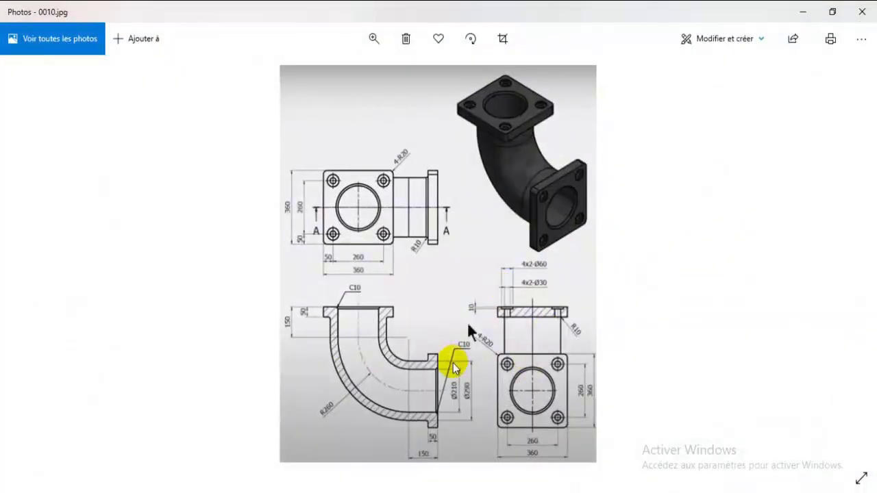
scroll(456, 367, "up", 5)
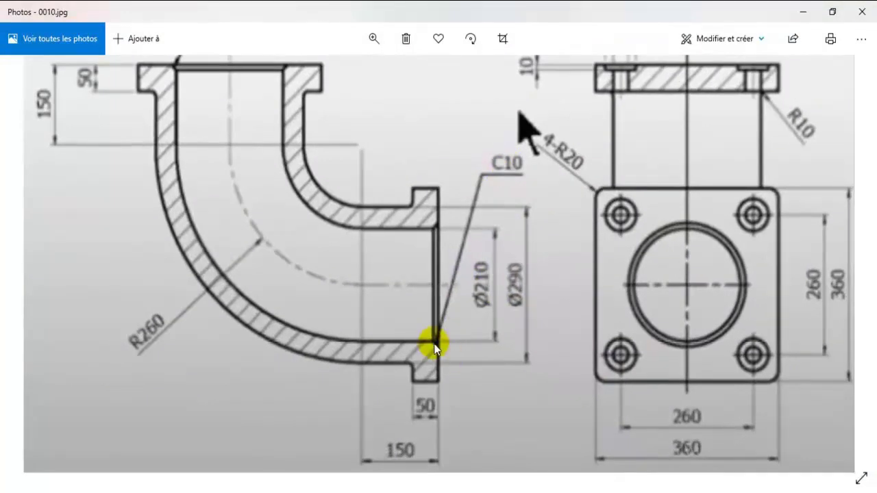
left_click_drag(377, 248, 432, 341)
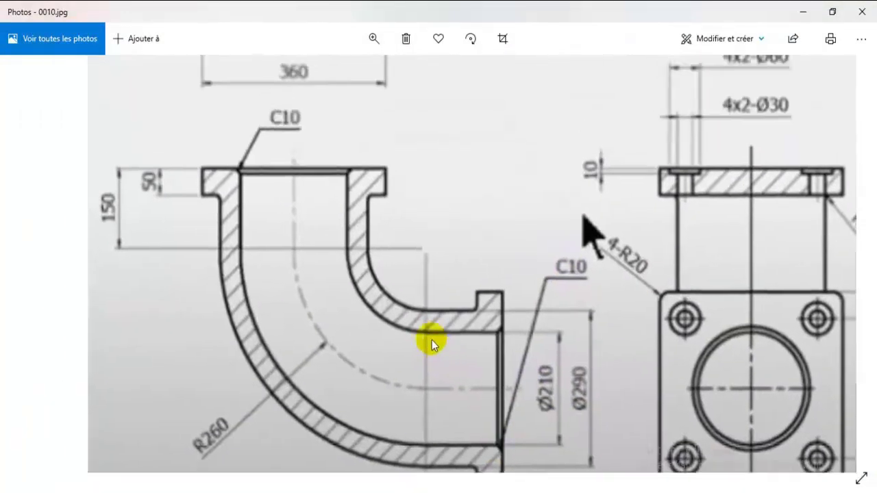
left_click_drag(189, 174, 210, 215)
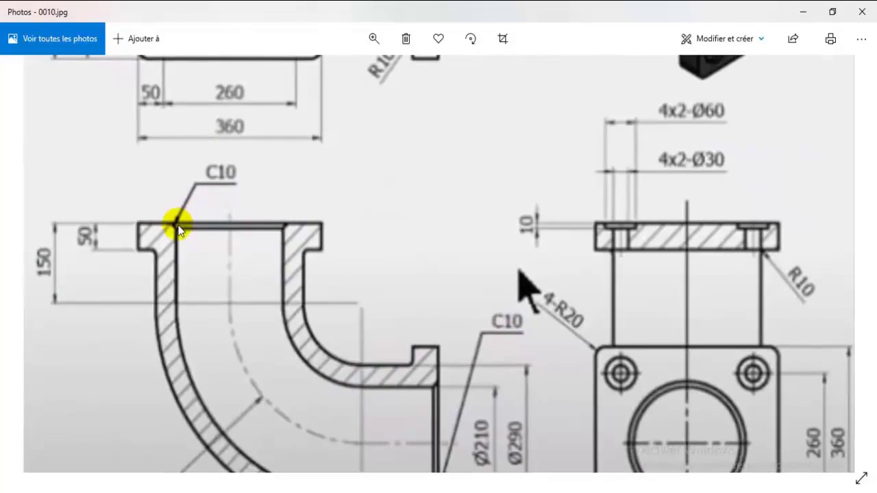
left_click(808, 11)
Step: Chamfer the outer bore edges of both flanges with a 10 mm distance at 45°
middle_click_drag(327, 352, 321, 246)
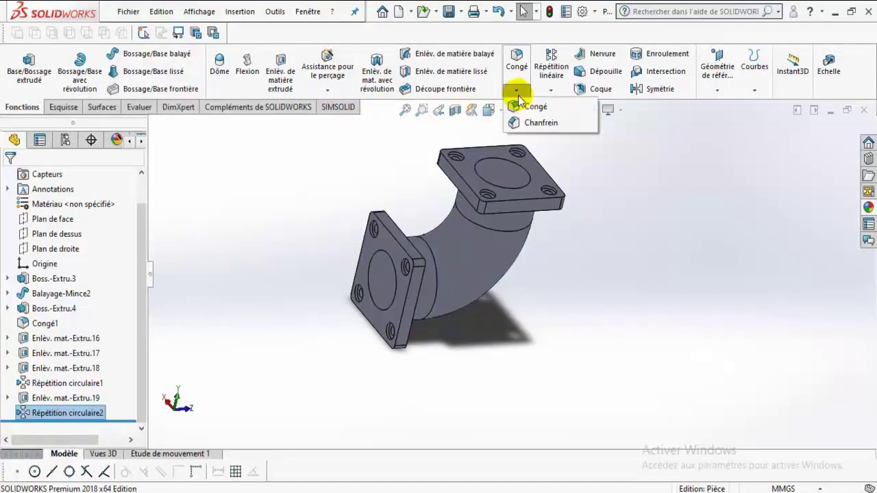
left_click(539, 125)
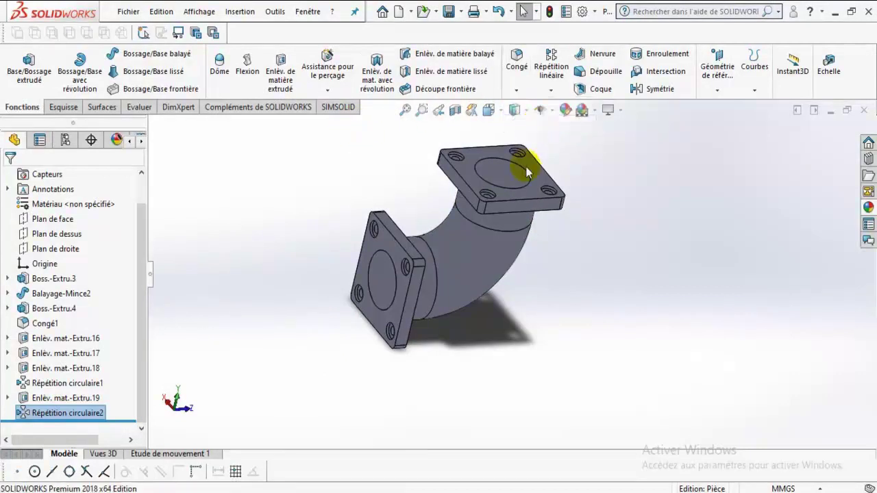
scroll(487, 177, "down", 5)
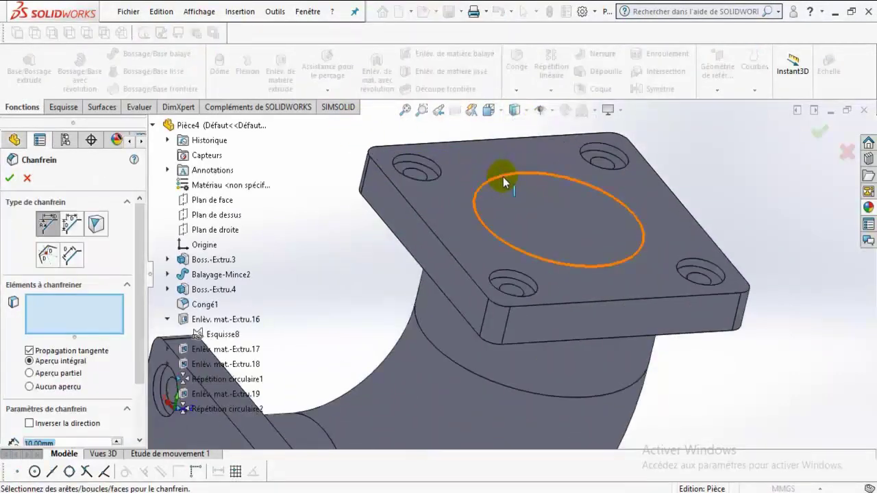
left_click(503, 177)
scroll(470, 297, "up", 3)
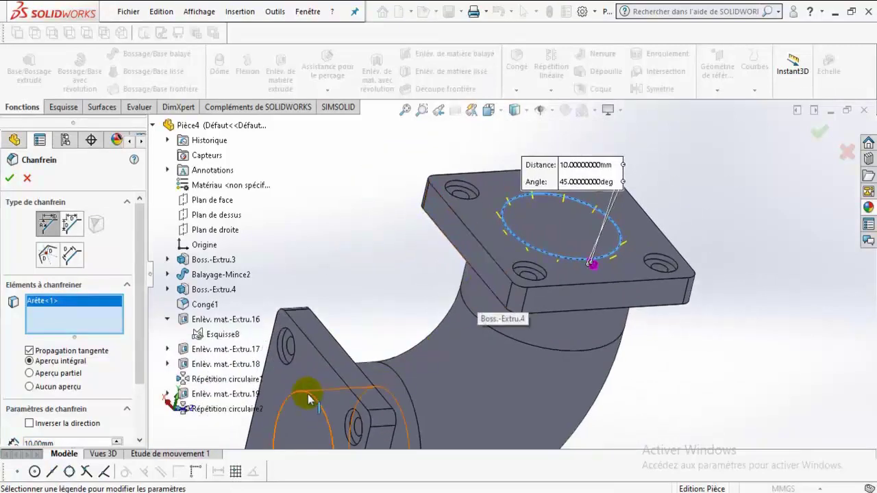
left_click(308, 400)
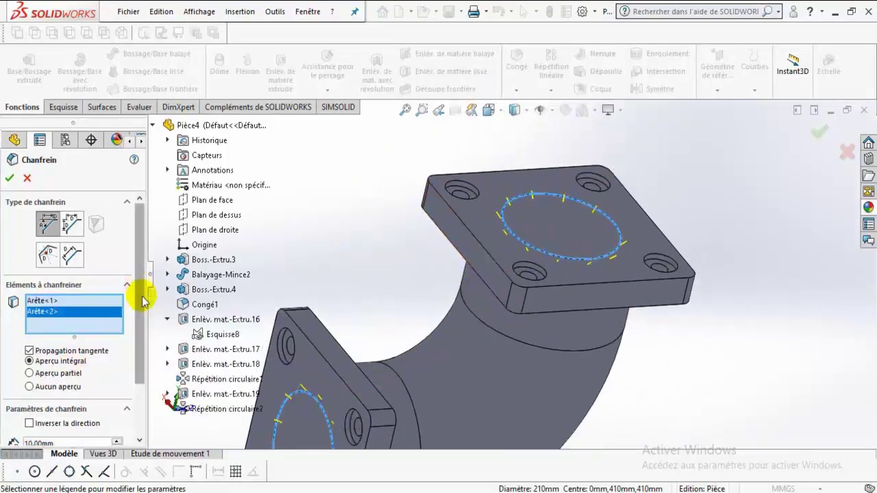
scroll(142, 290, "down", 2)
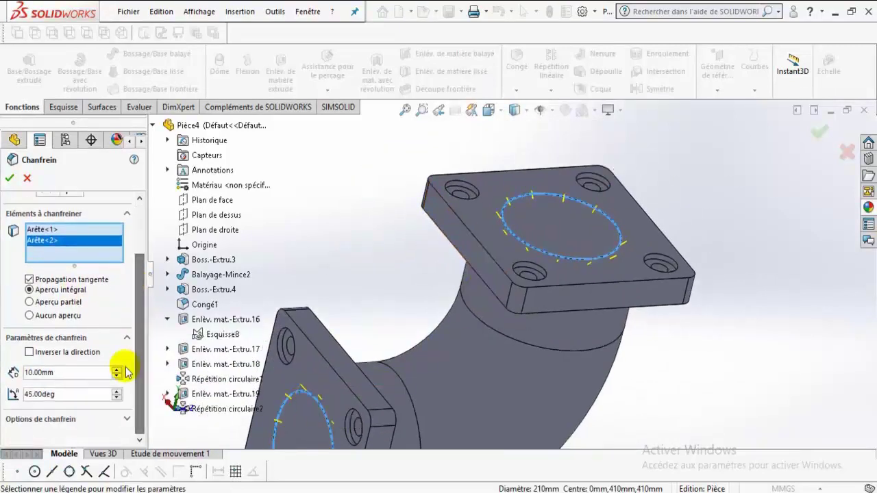
left_click(10, 180)
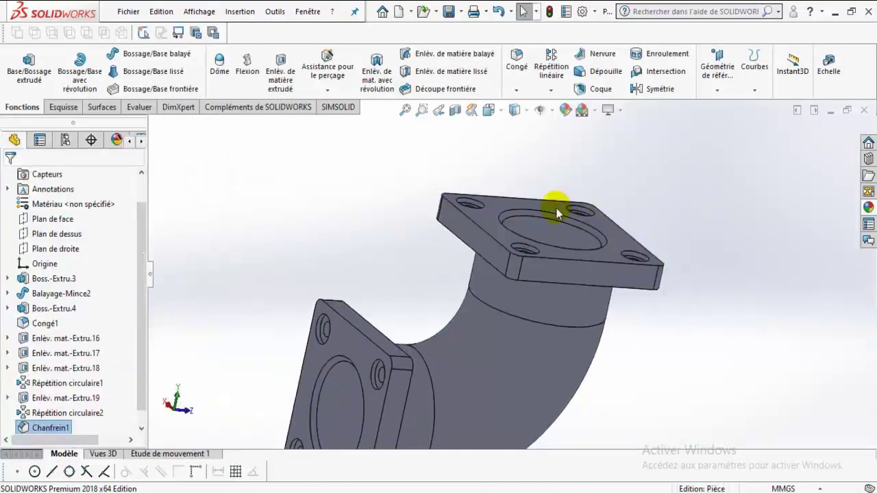
Step: View the chamfered flange face straight on and compare its bore edge with the front view in the reference drawing
scroll(529, 246, "down", 5)
middle_click_drag(485, 282, 506, 179)
scroll(506, 179, "down", 3)
left_click(777, 172)
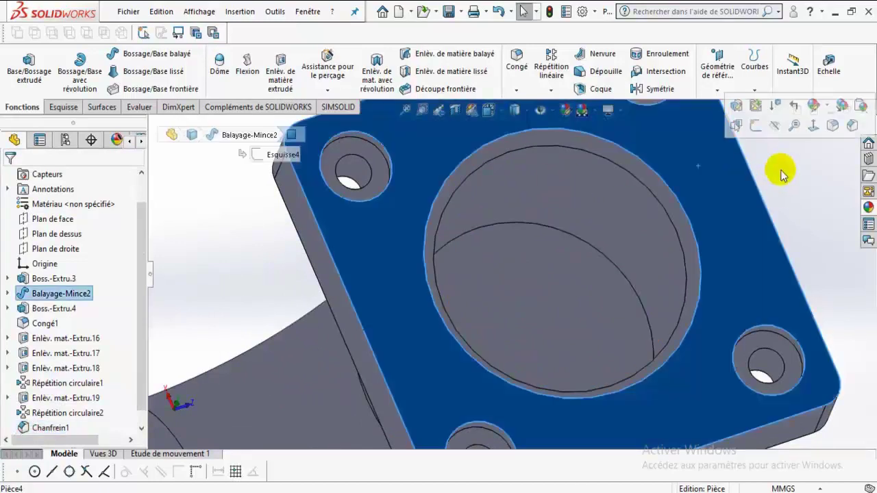
left_click(806, 131)
left_click(680, 233)
scroll(529, 319, "down", 2)
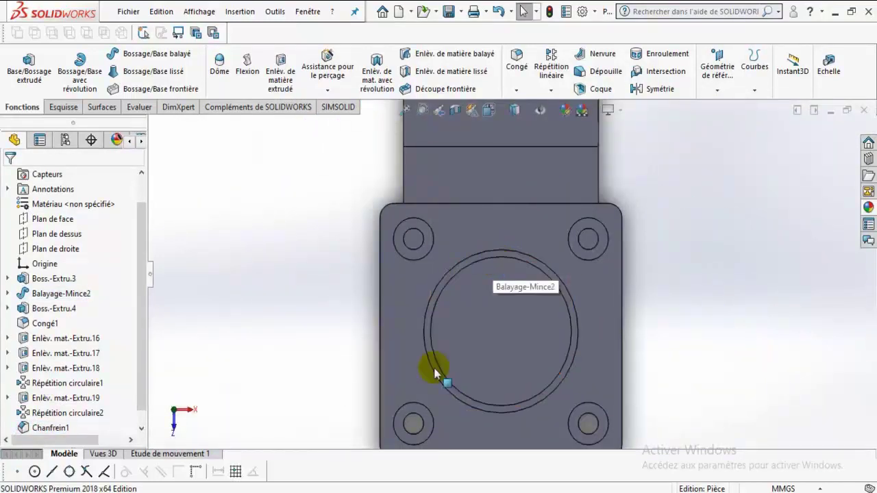
left_click(229, 491)
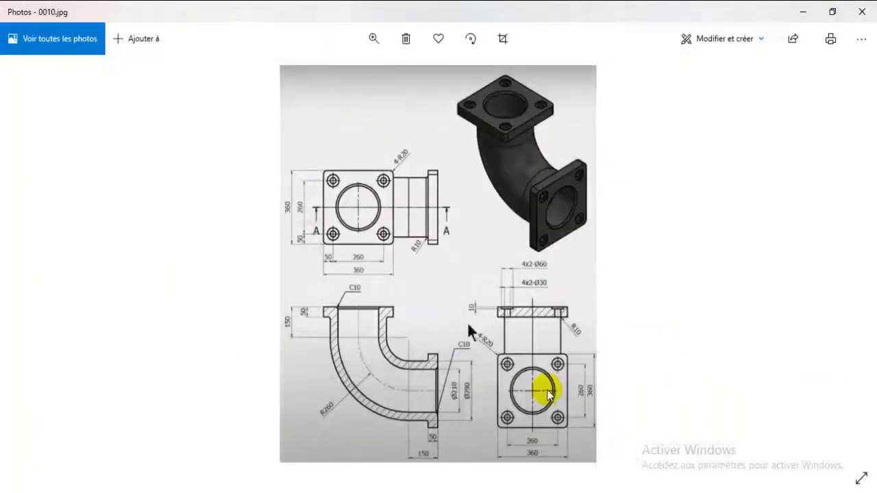
scroll(550, 395, "up", 5, "ctrl")
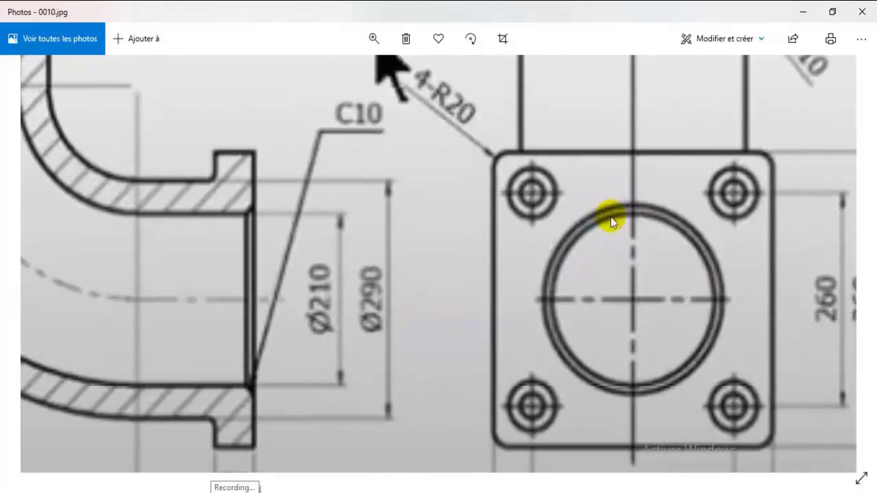
scroll(637, 237, "down", 5, "ctrl")
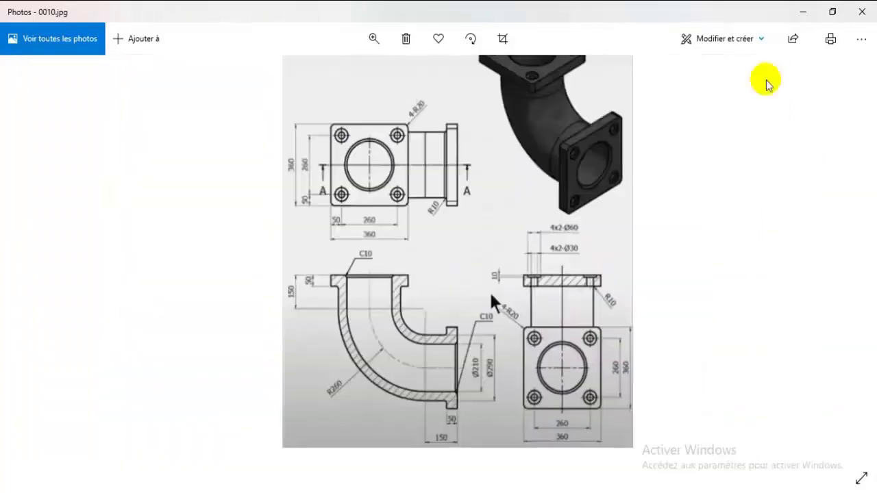
left_click(802, 17)
Step: Apply the matte iron appearance (fer mat) from the metal library to the whole elbow part
middle_click_drag(449, 373, 522, 349)
scroll(521, 344, "up", 8)
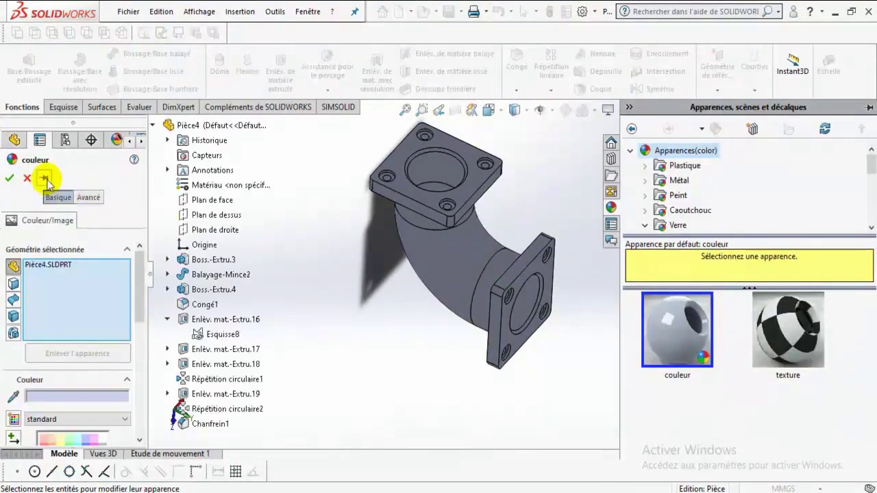
left_click(26, 179)
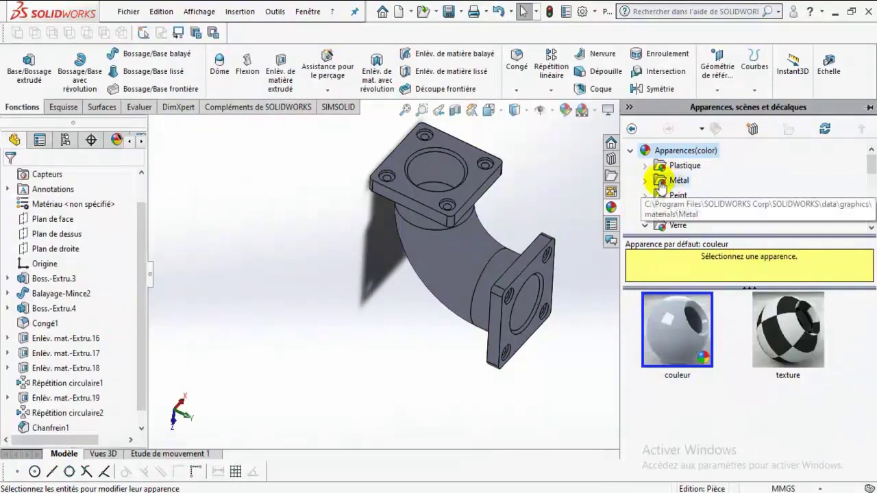
left_click(648, 181)
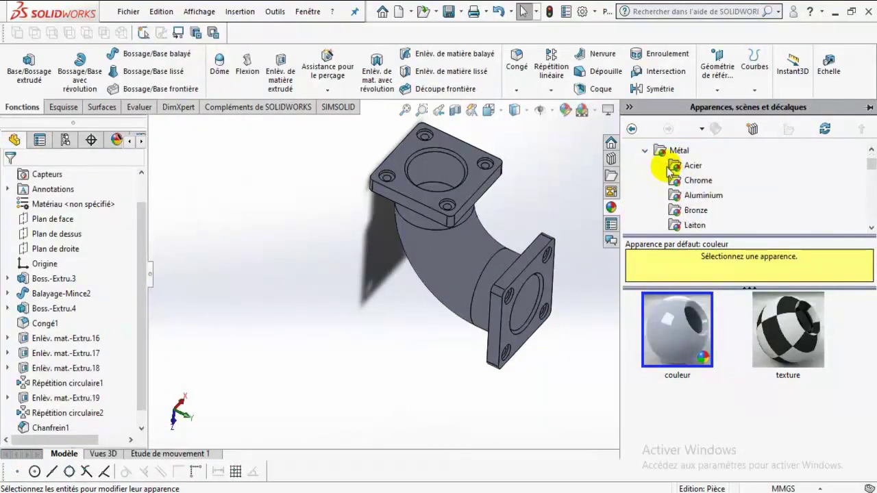
scroll(694, 231, "down", 1)
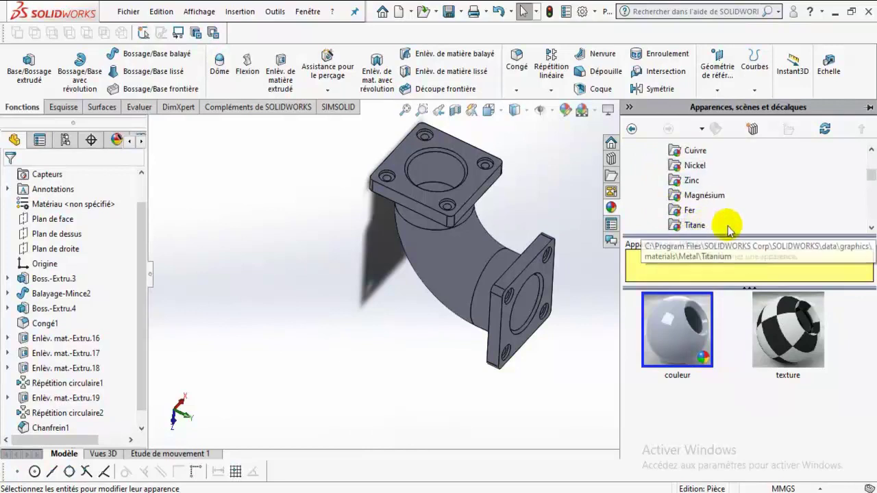
left_click(692, 211)
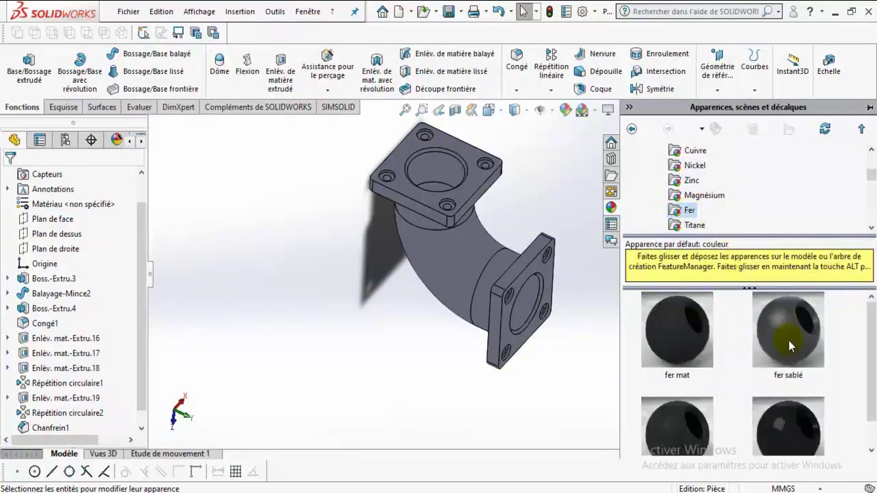
scroll(861, 352, "down", 1)
scroll(861, 352, "up", 1)
left_click_drag(648, 354, 455, 261)
left_click(511, 263)
middle_click_drag(538, 358, 541, 156)
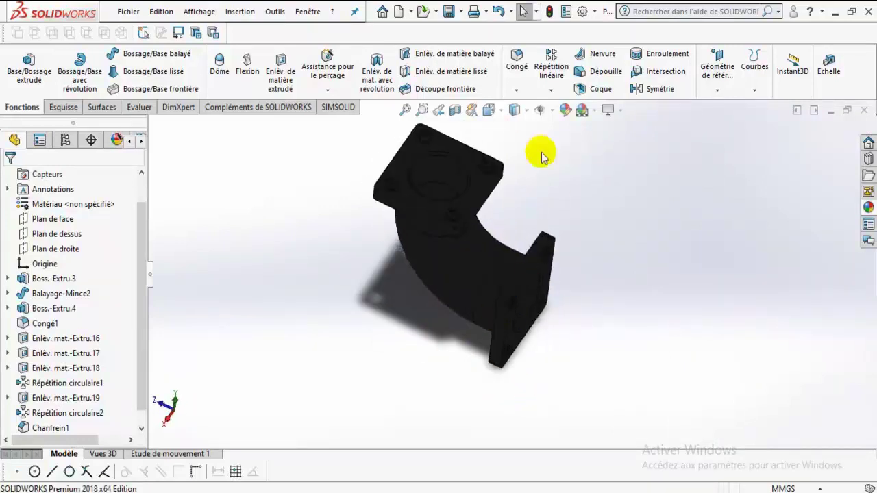
Step: Apply the plain white scene (Blanc uni) to the model
left_click(595, 111)
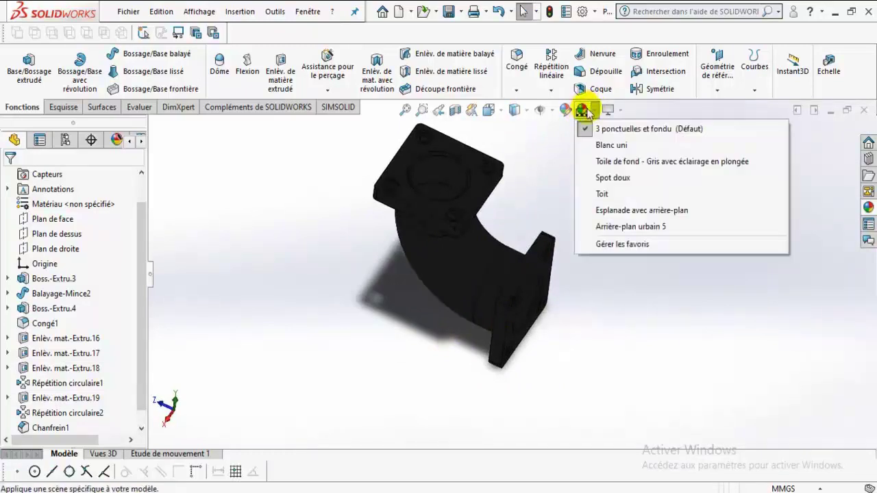
left_click(603, 147)
scroll(480, 282, "up", 2)
middle_click_drag(479, 283, 542, 260)
scroll(536, 226, "down", 2)
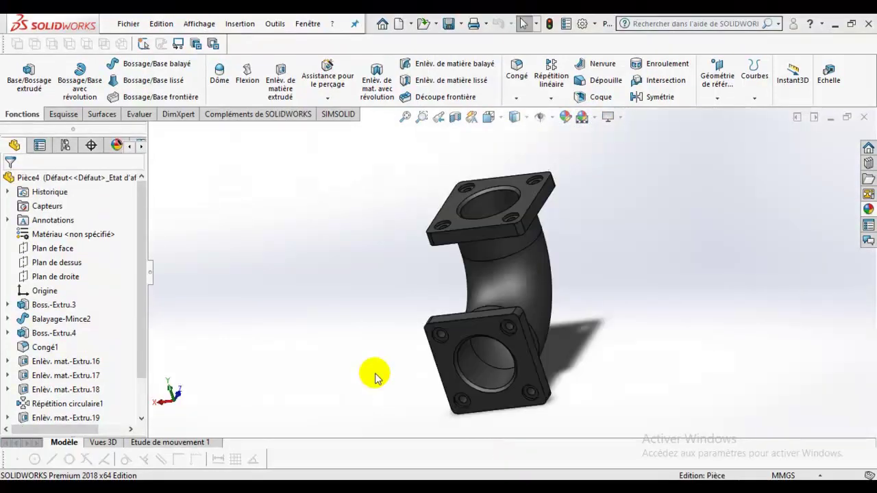
Step: Inspect the joints between the pipe and the flanges, and examine the R10 fillet callouts in the reference drawing
middle_click_drag(347, 344, 401, 347)
middle_click_drag(478, 310, 508, 244)
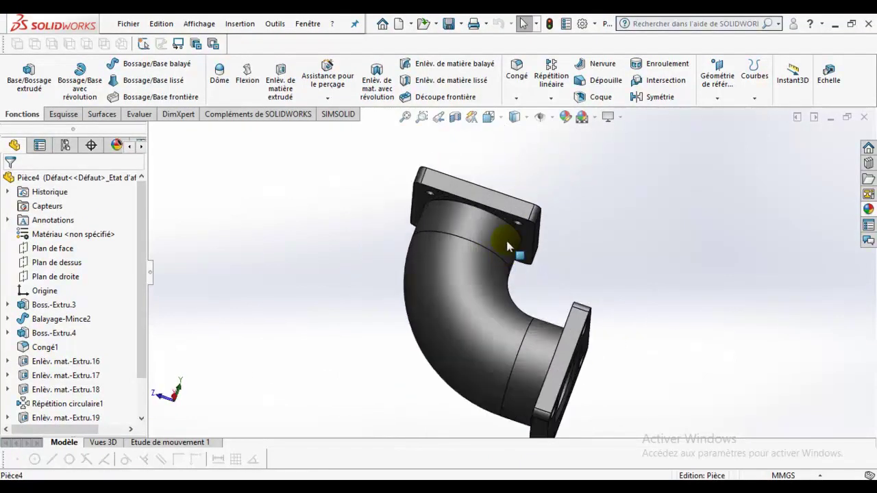
scroll(508, 245, "down", 4)
left_click(519, 218)
middle_click_drag(659, 315, 474, 362)
key("alt+Tab")
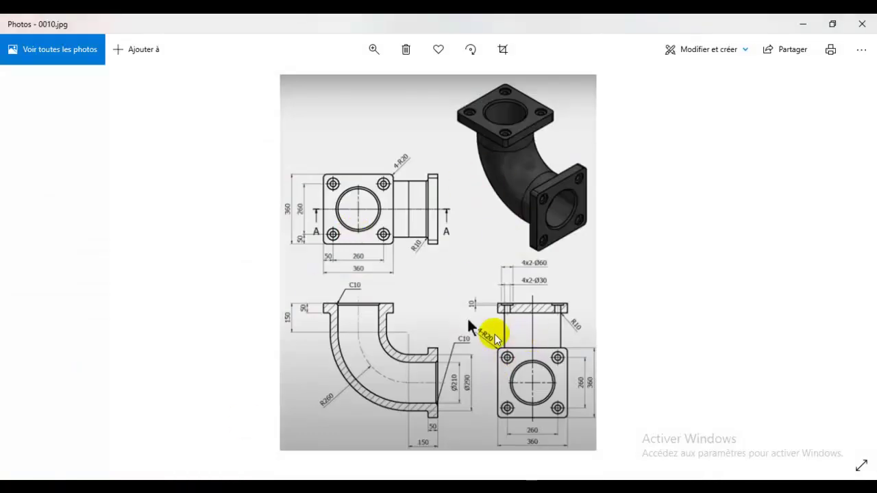
scroll(498, 335, "up", 5)
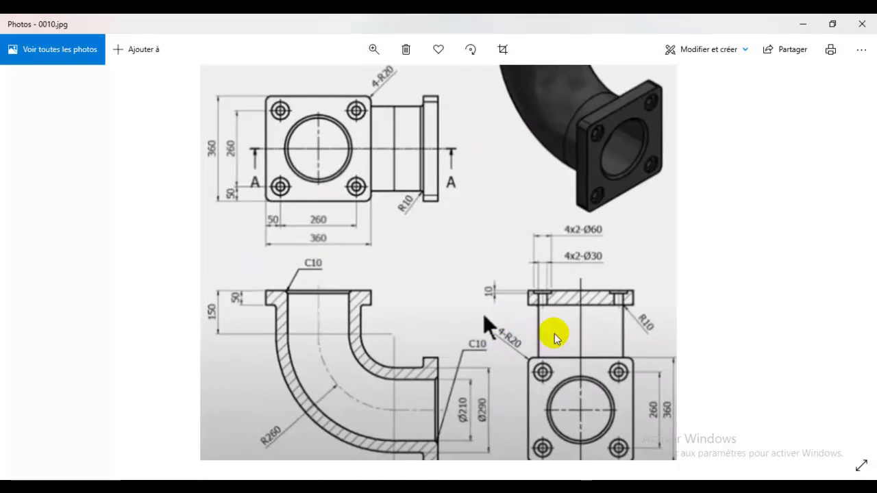
left_click_drag(718, 324, 615, 213)
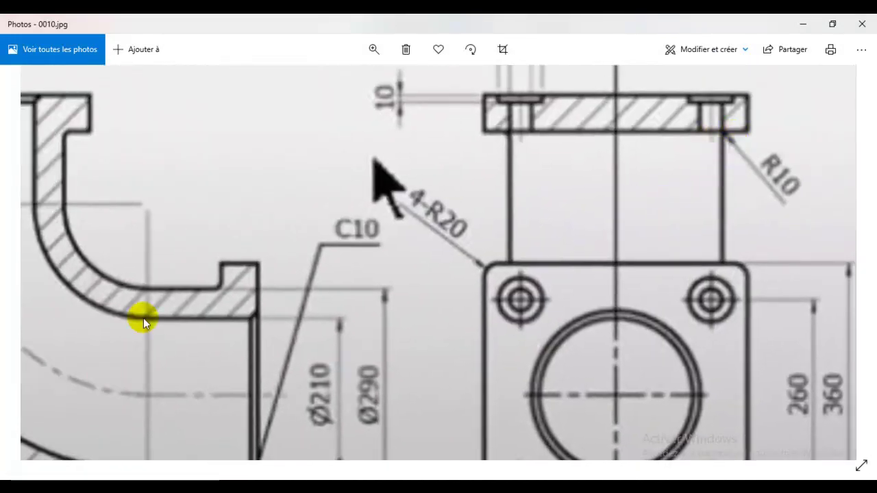
left_click_drag(198, 300, 266, 348)
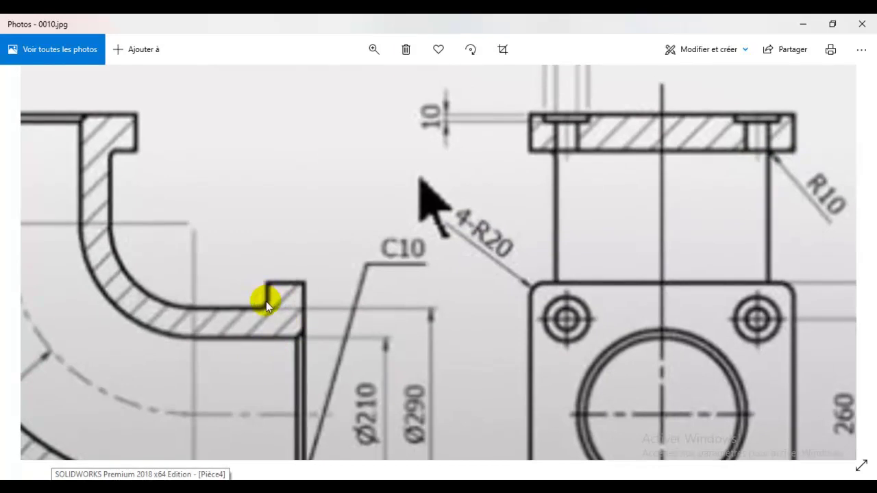
left_click_drag(240, 318, 368, 427)
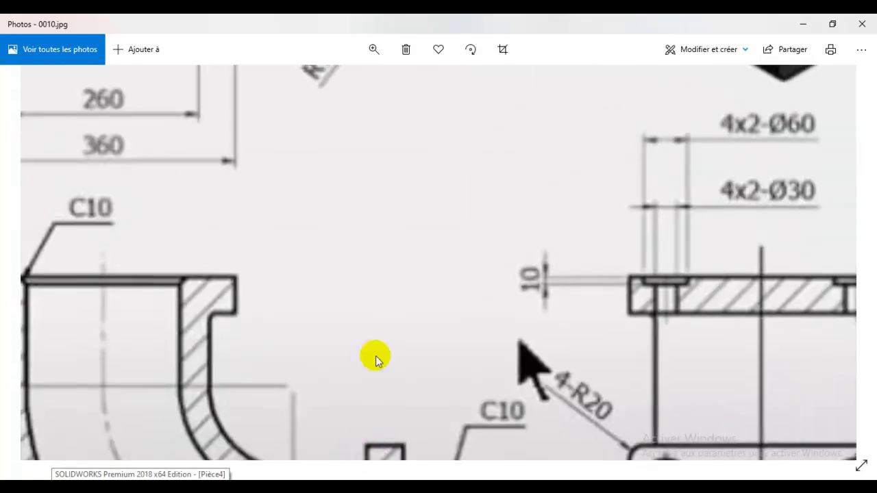
left_click_drag(323, 293, 398, 416)
left_click_drag(425, 331, 418, 360)
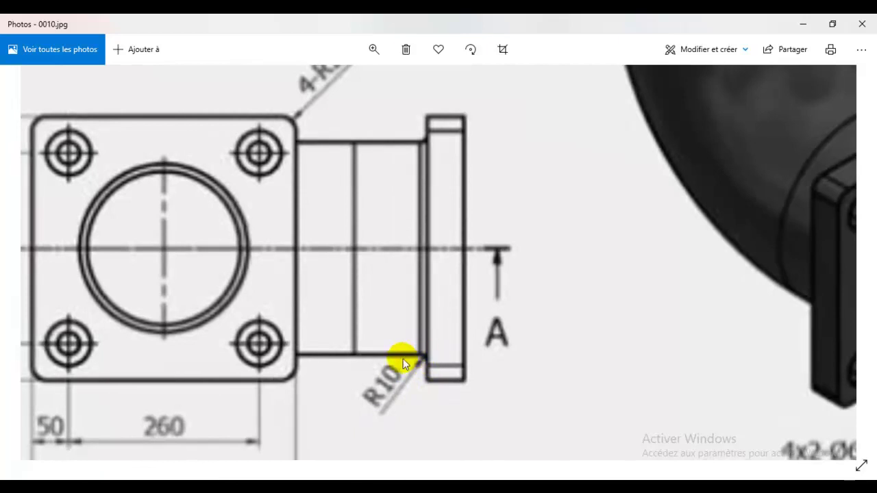
Step: Fillet the two circular edges where the pipe meets the inner faces of the flanges with a 10 mm symmetric radius
scroll(418, 329, "down", 6)
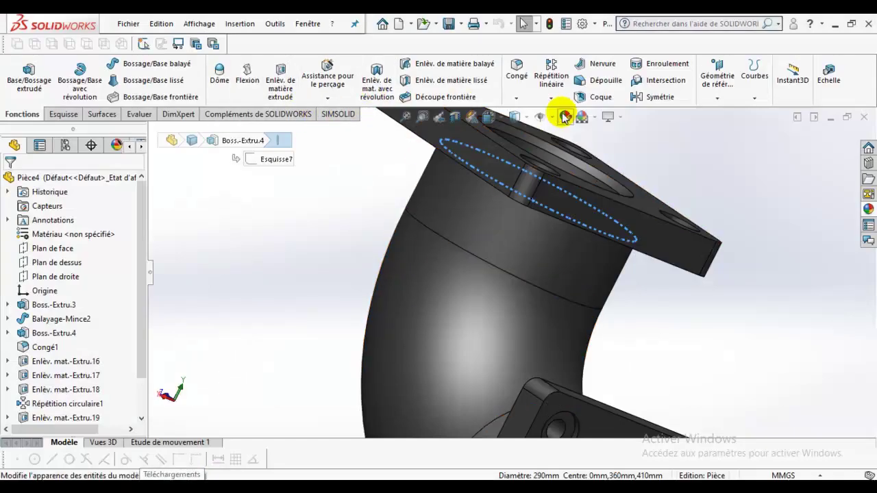
left_click(519, 100)
left_click(529, 113)
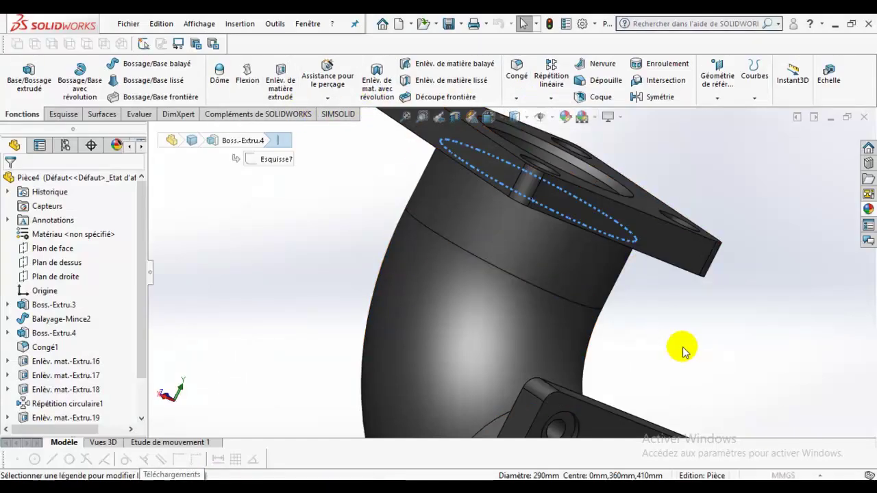
middle_click_drag(691, 333, 704, 306)
scroll(524, 328, "up", 6)
scroll(524, 328, "up", 2)
middle_click_drag(526, 329, 626, 382)
scroll(528, 329, "down", 8)
middle_click_drag(526, 329, 460, 318)
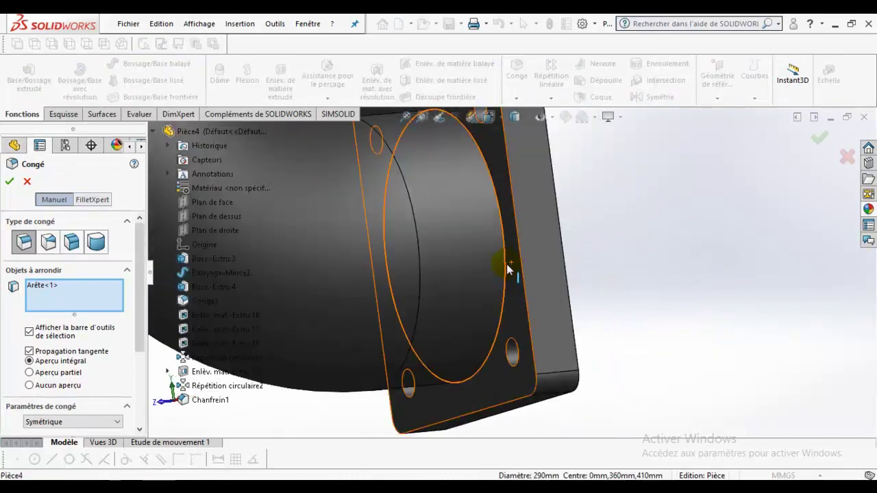
left_click(507, 282)
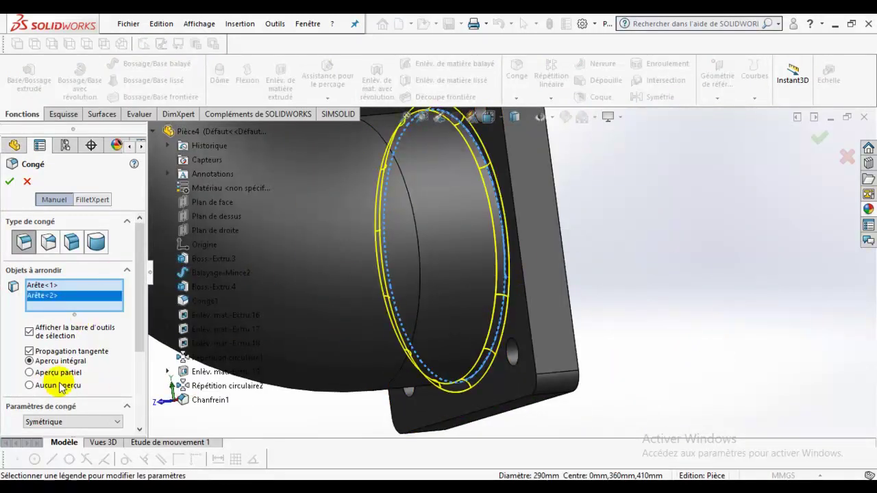
scroll(137, 349, "down", 4)
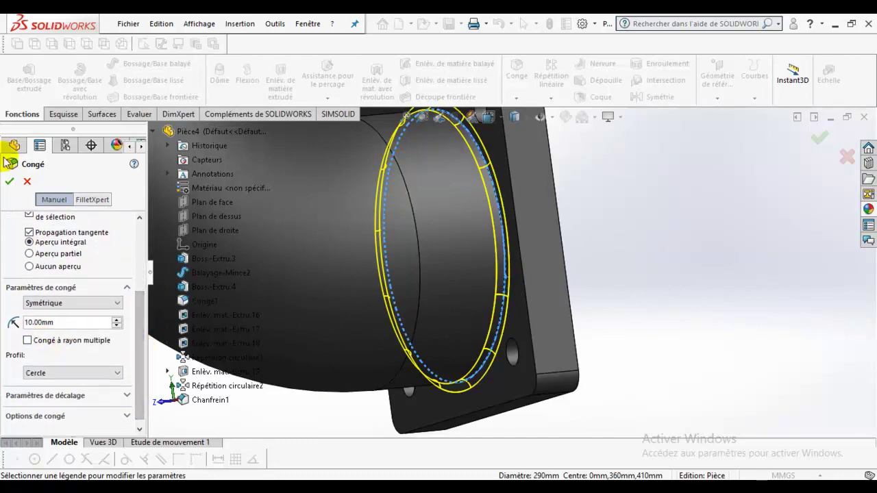
left_click(11, 183)
Step: Inspect the filleted joints and the finished elbow from several directions, including both flange faces, bores and bolt holes
middle_click_drag(671, 299, 533, 293)
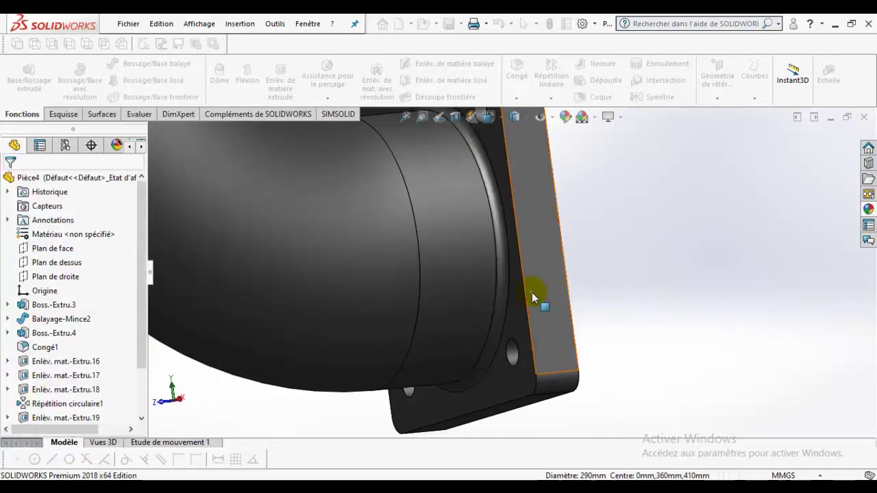
key("f")
middle_click_drag(619, 287, 513, 231)
scroll(428, 268, "down", 4)
scroll(445, 264, "up", 5)
middle_click_drag(452, 282, 396, 295)
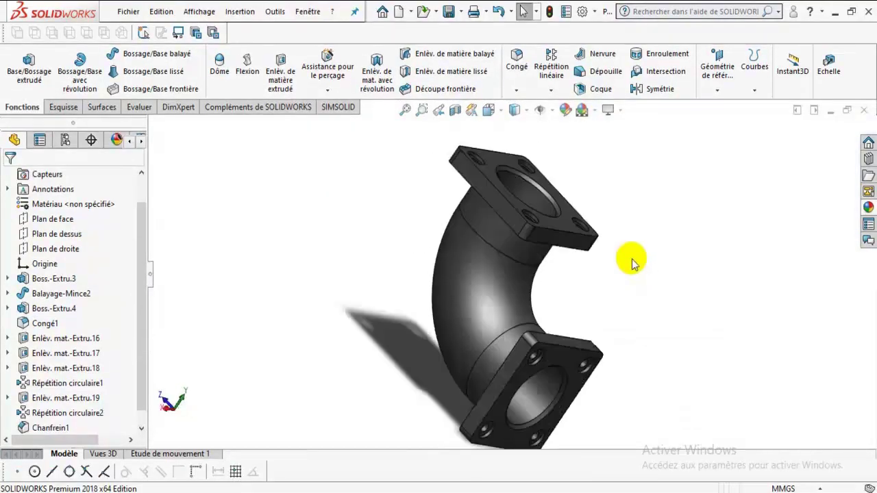
middle_click_drag(634, 264, 528, 223)
middle_click_drag(417, 373, 468, 338)
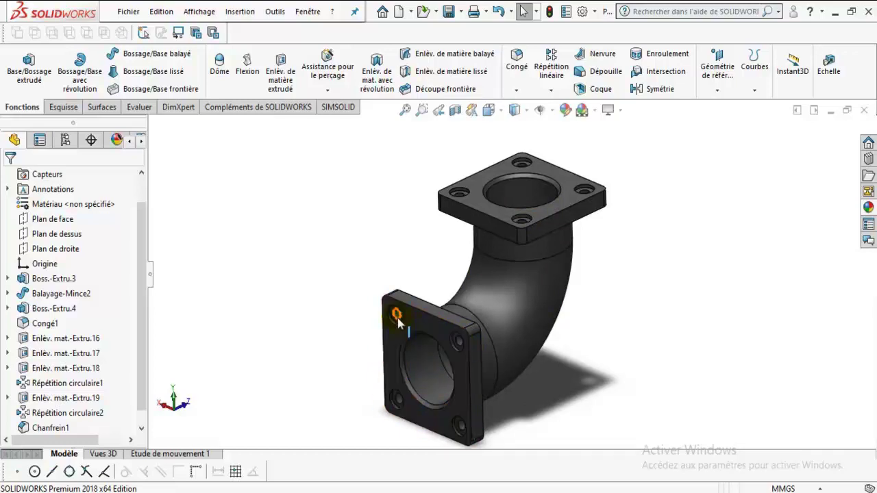
middle_click_drag(499, 193, 512, 223)
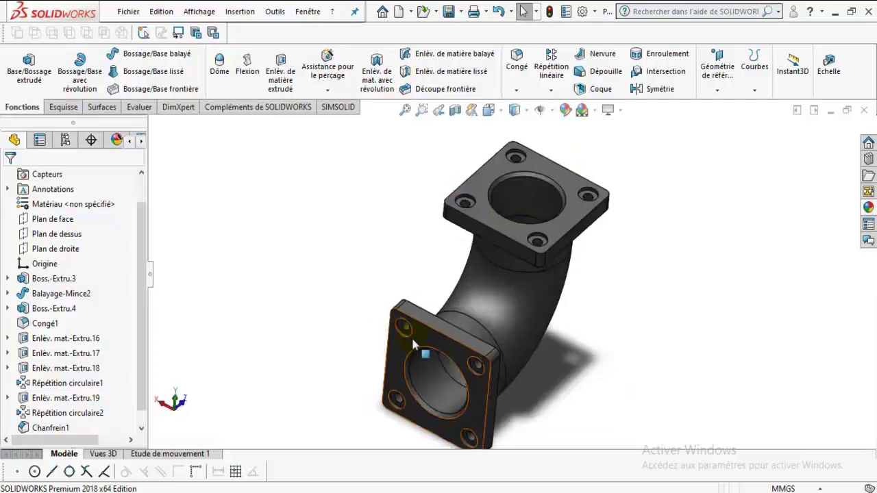
scroll(435, 385, "up", 1)
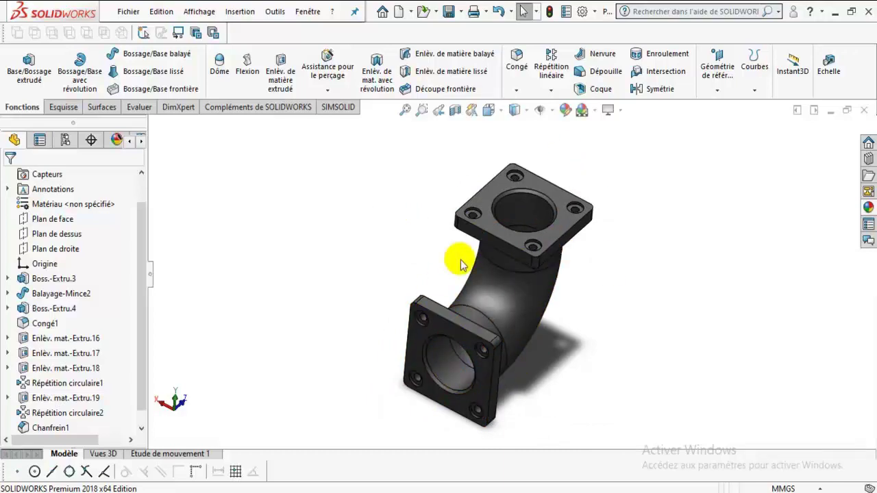
scroll(522, 276, "down", 3)
middle_click_drag(518, 283, 540, 263)
scroll(485, 285, "up", 3)
middle_click_drag(485, 286, 548, 438)
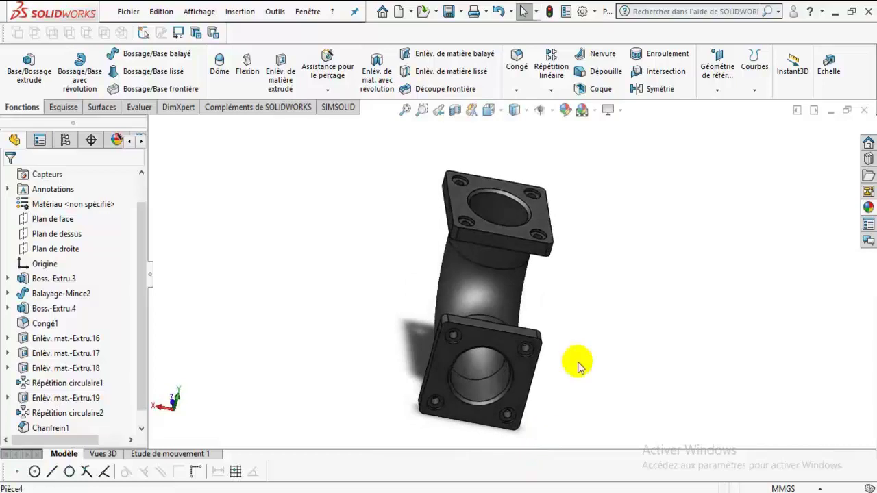